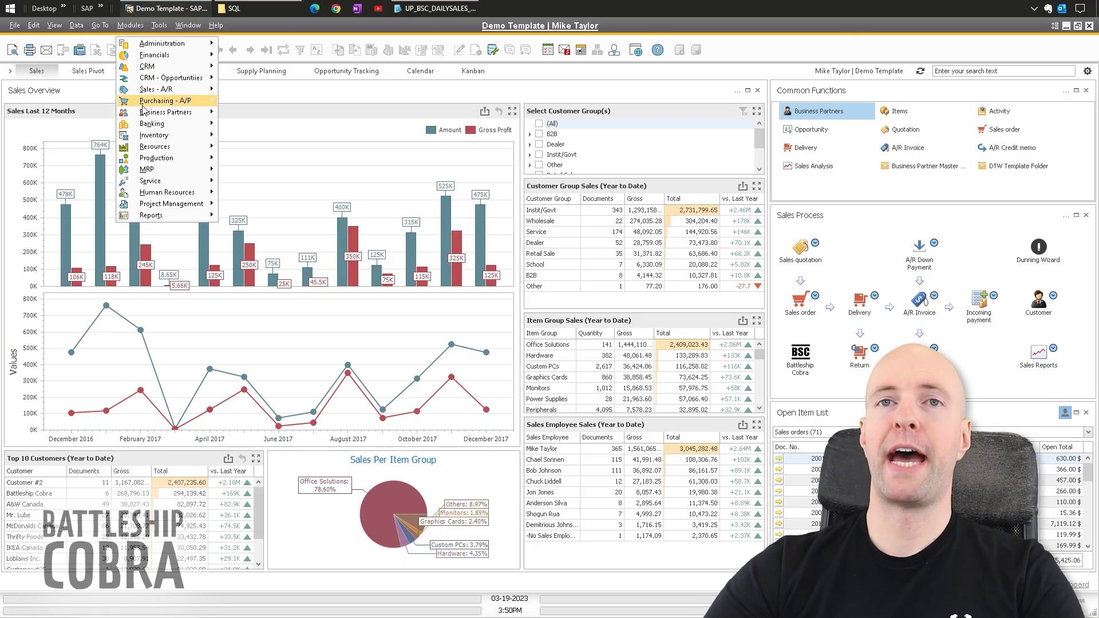
Step: Start a new item master record with item number MESSEDUP and the description "Messed Up Item"
mouse_move(194, 135)
click(247, 138)
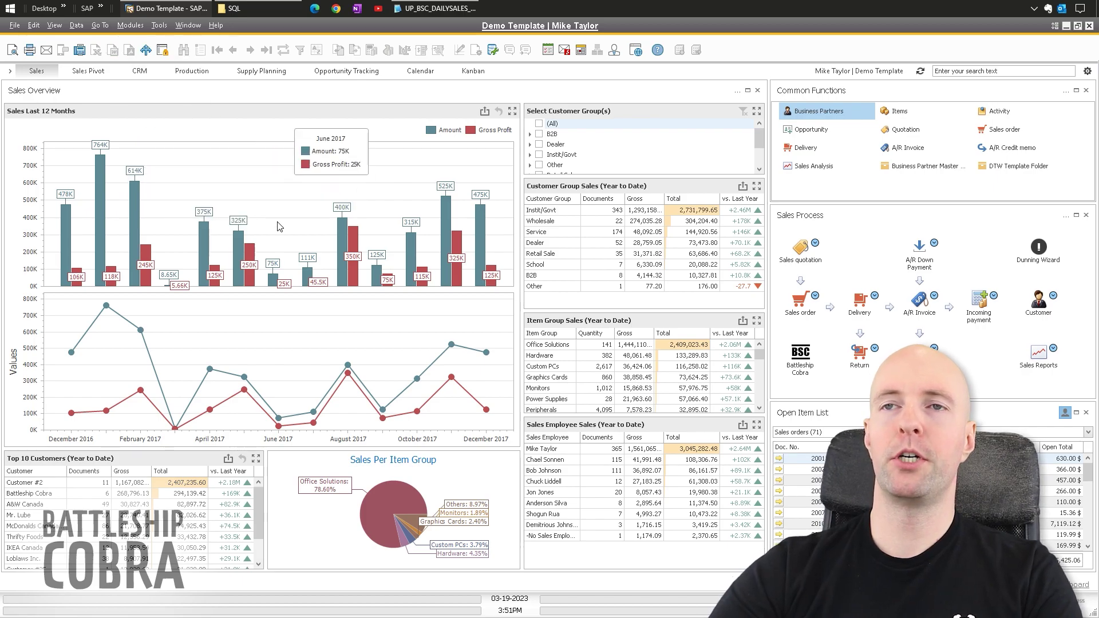
drag(326, 122, 468, 116)
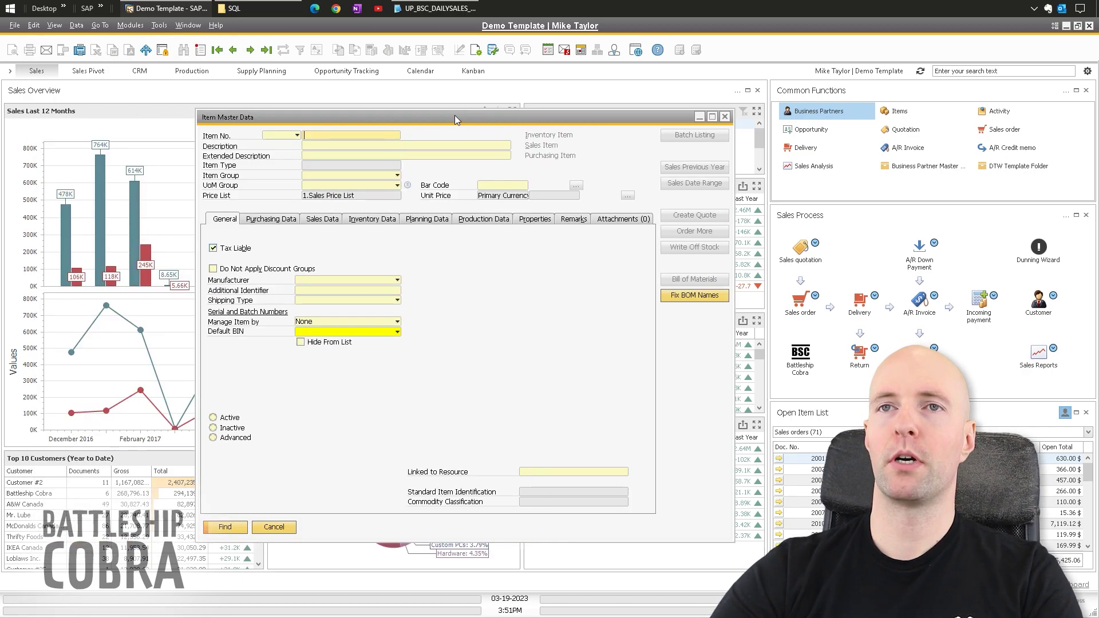
key(ctrl+a)
drag(385, 116, 343, 113)
text(MES)
key(Tab)
text(Messed Up Ite)
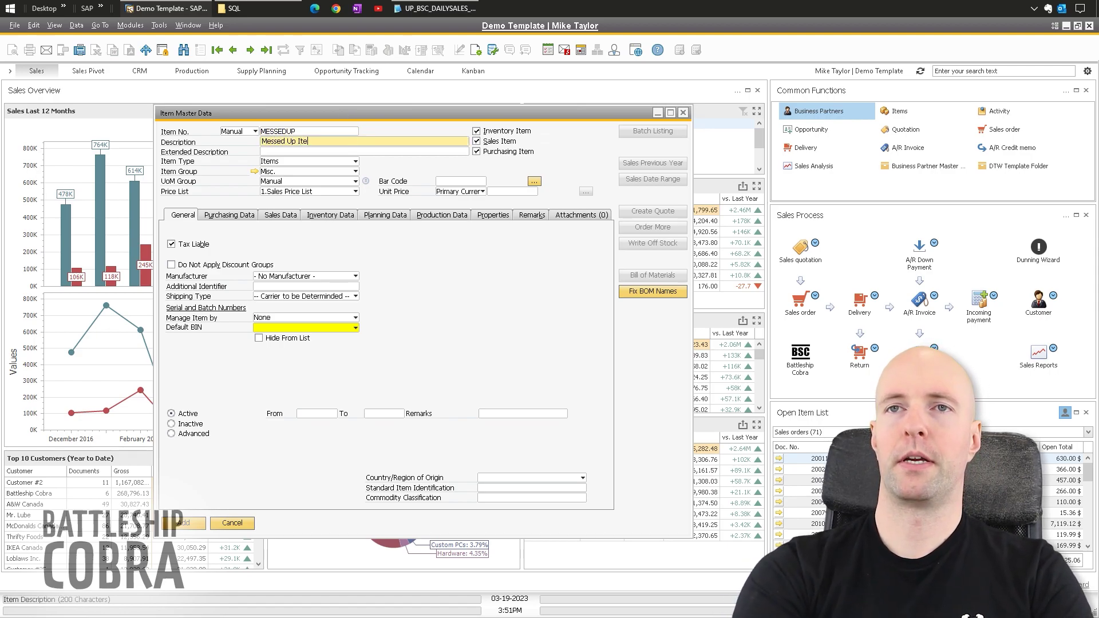
Step: Assign the new item to the Monitors item group and update its item information to match that group
click(264, 174)
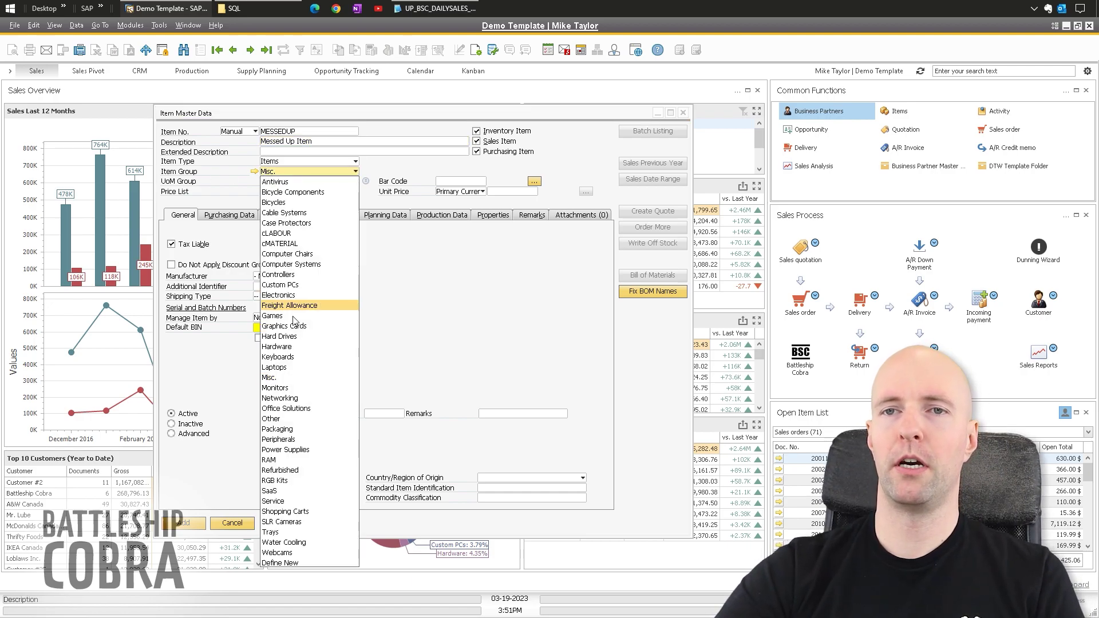
click(279, 387)
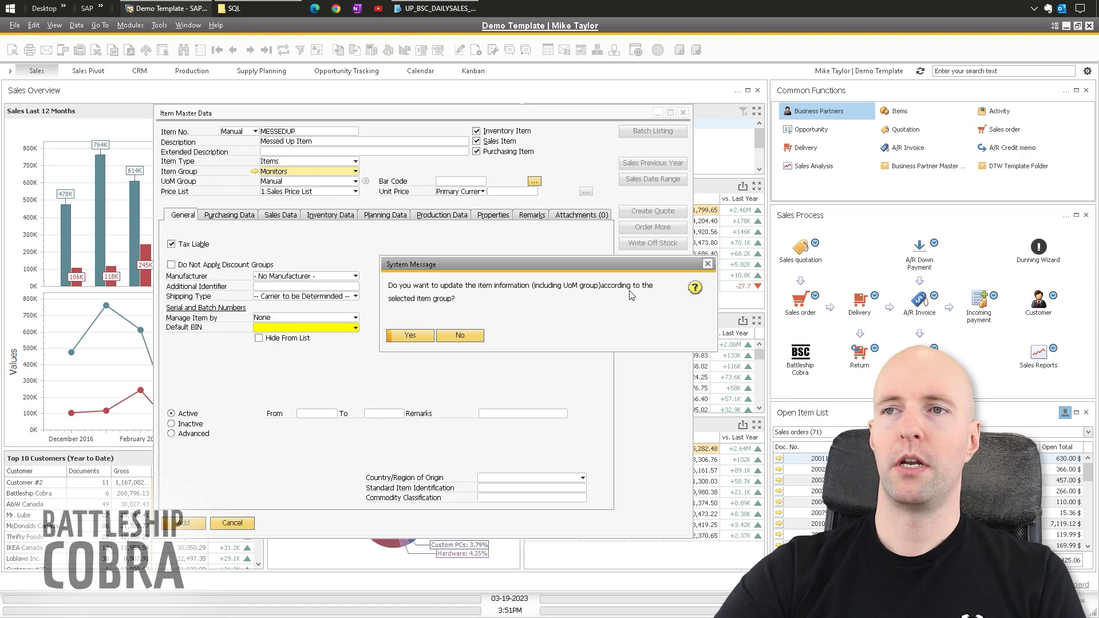
click(421, 336)
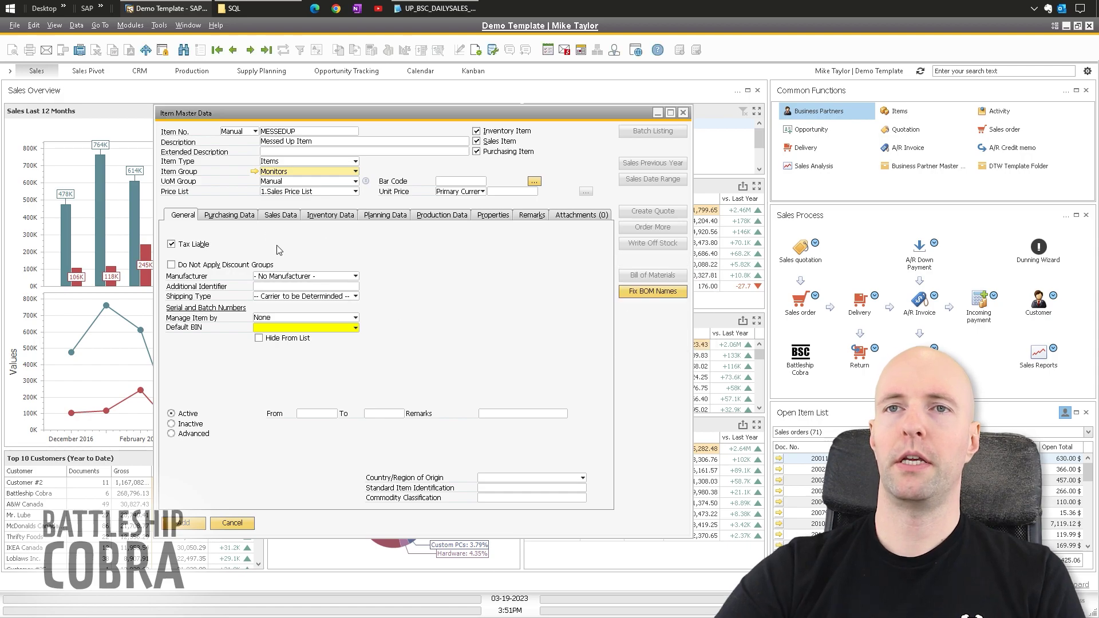
Step: View the item's inventory data and open the G/L account assignments of its Monitors item group
click(309, 218)
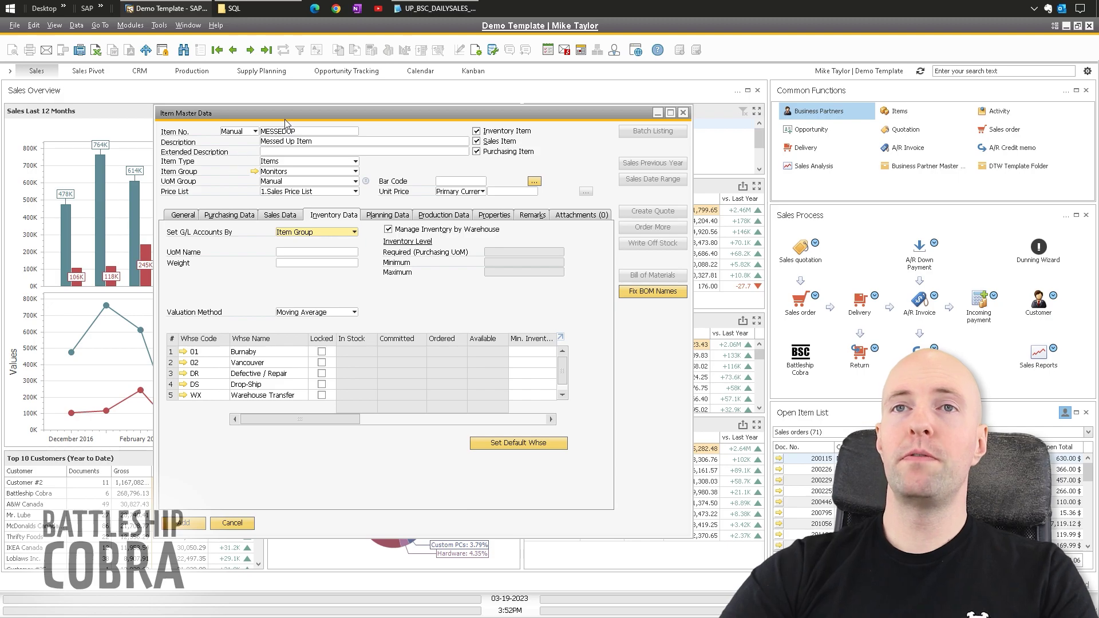
click(252, 173)
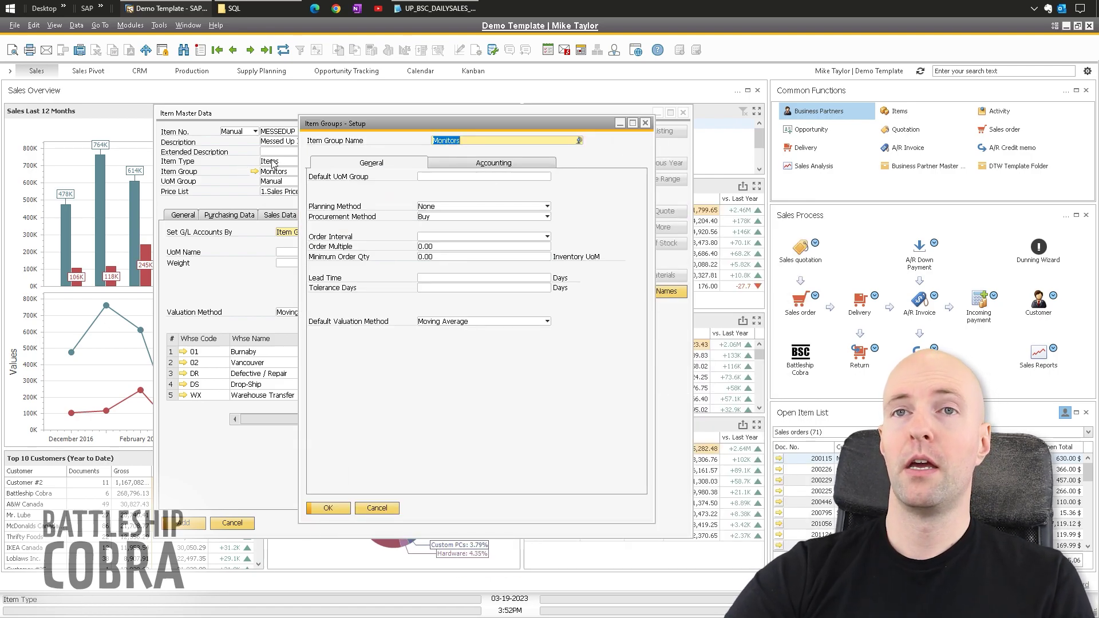
click(458, 166)
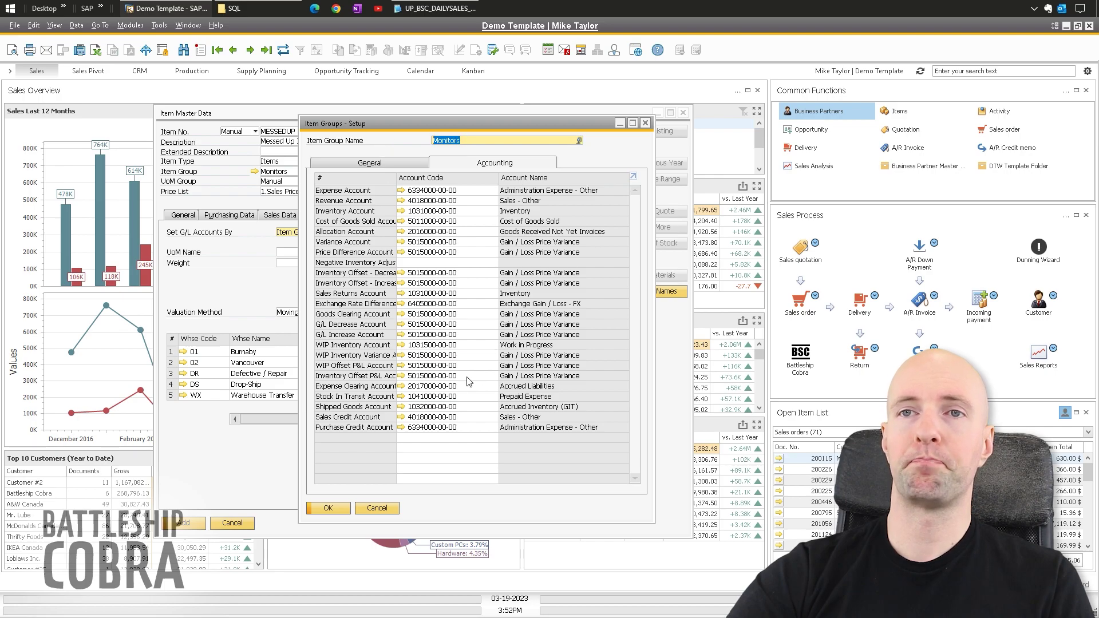
Step: Compare the Inventory Account and Sales Returns Account codes assigned to the Monitors item group
click(442, 293)
click(441, 211)
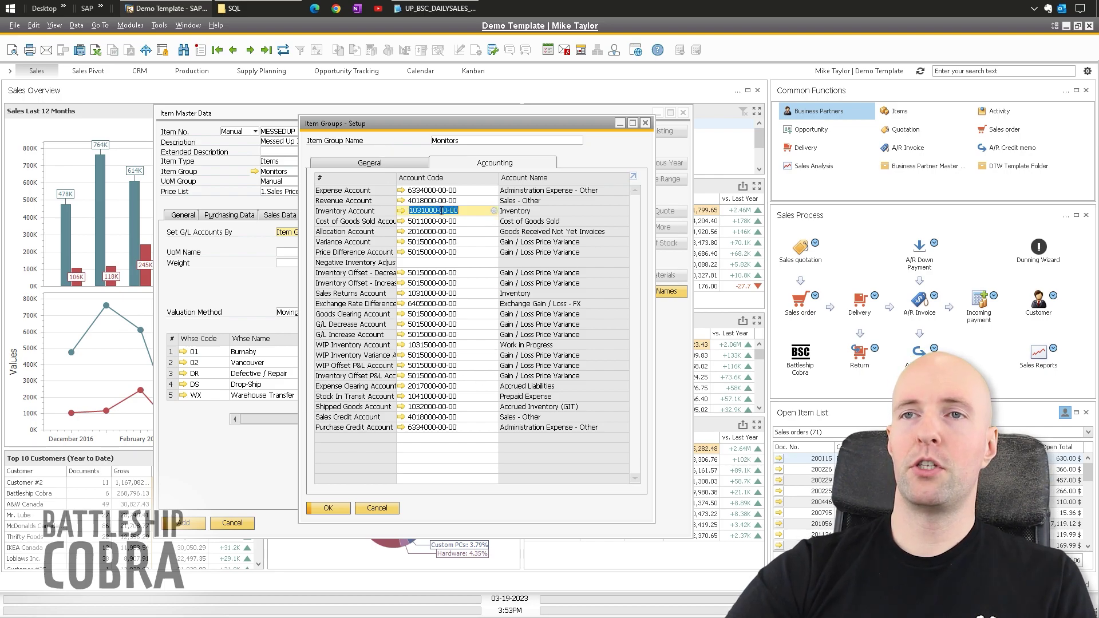
click(432, 294)
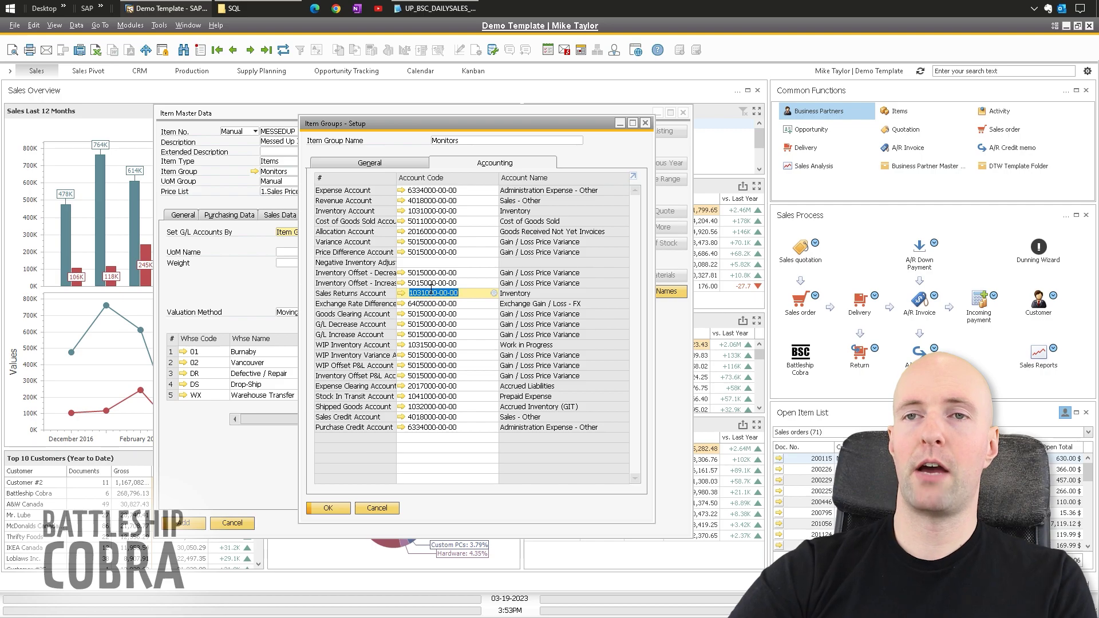
click(451, 212)
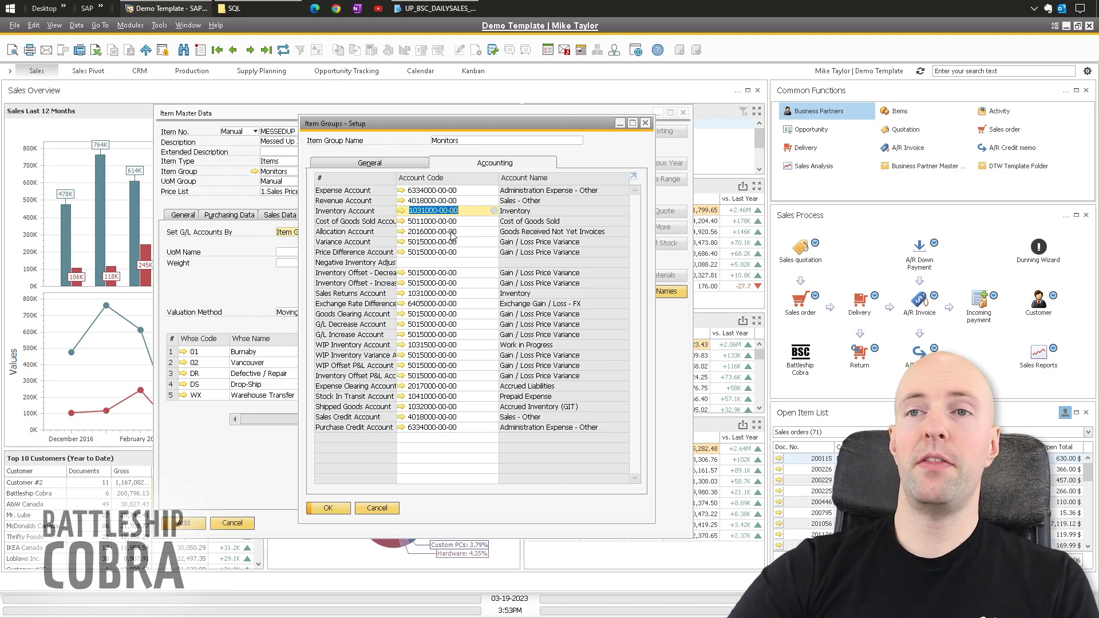
click(451, 294)
click(441, 212)
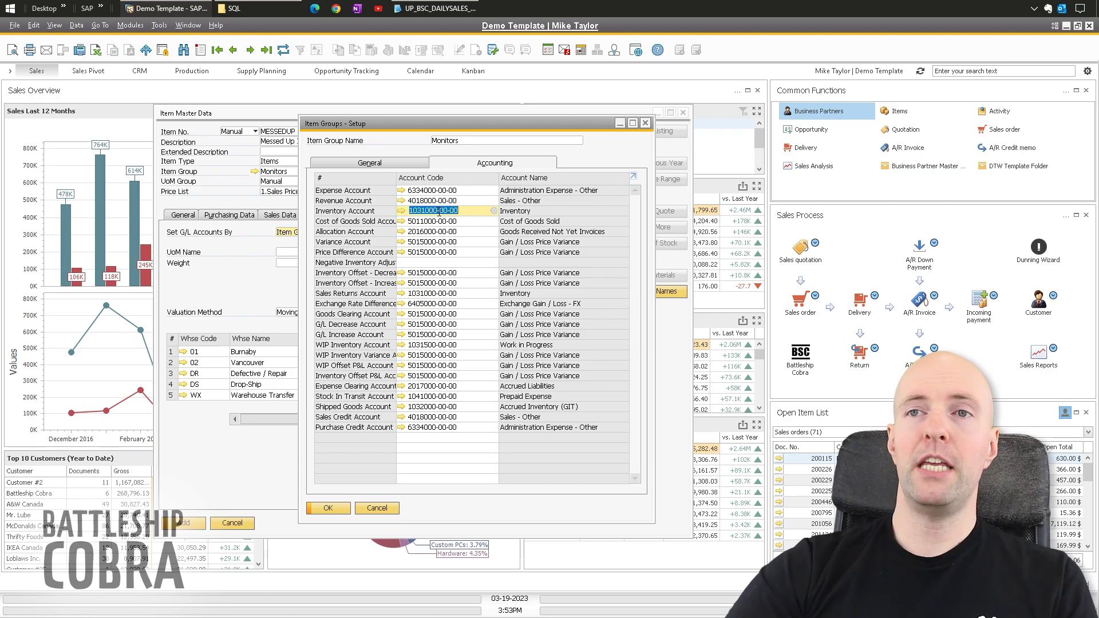
click(452, 294)
click(448, 212)
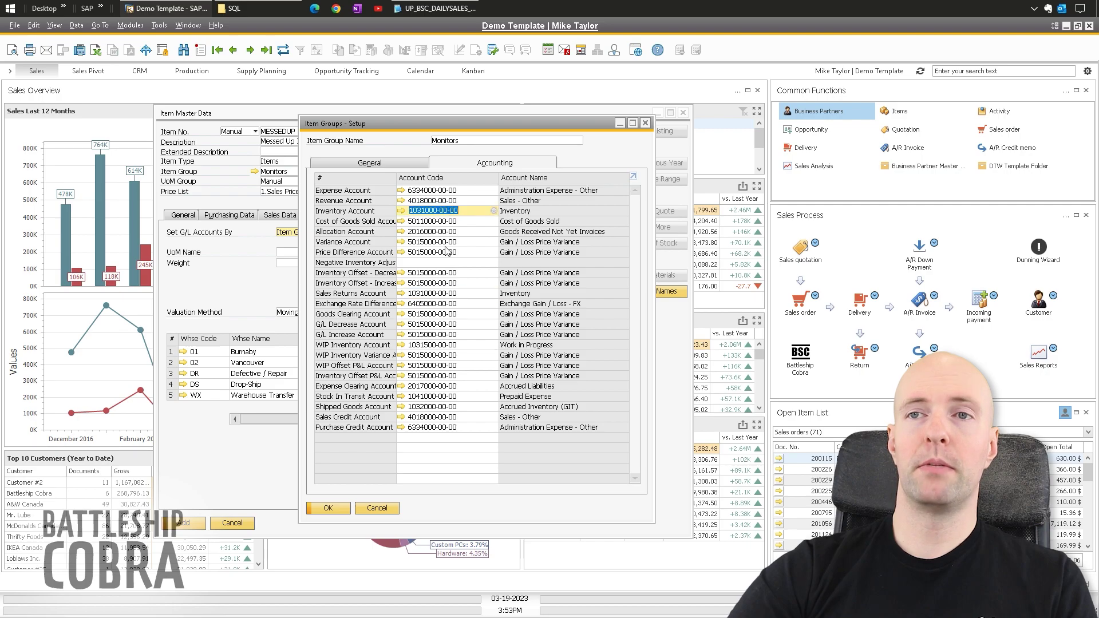
click(456, 295)
click(452, 212)
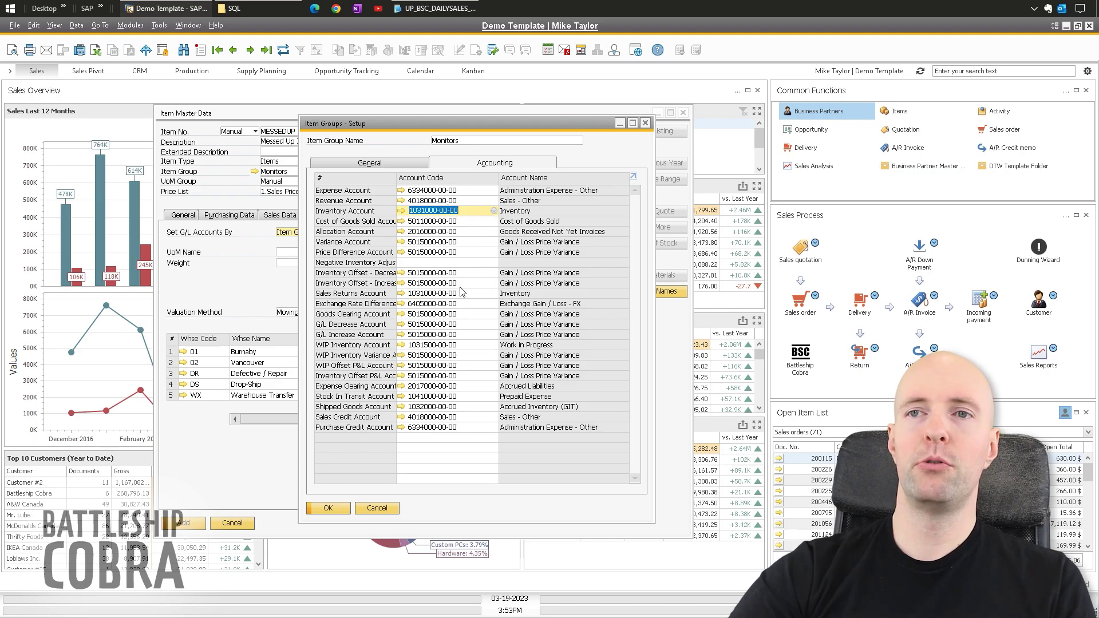
click(461, 293)
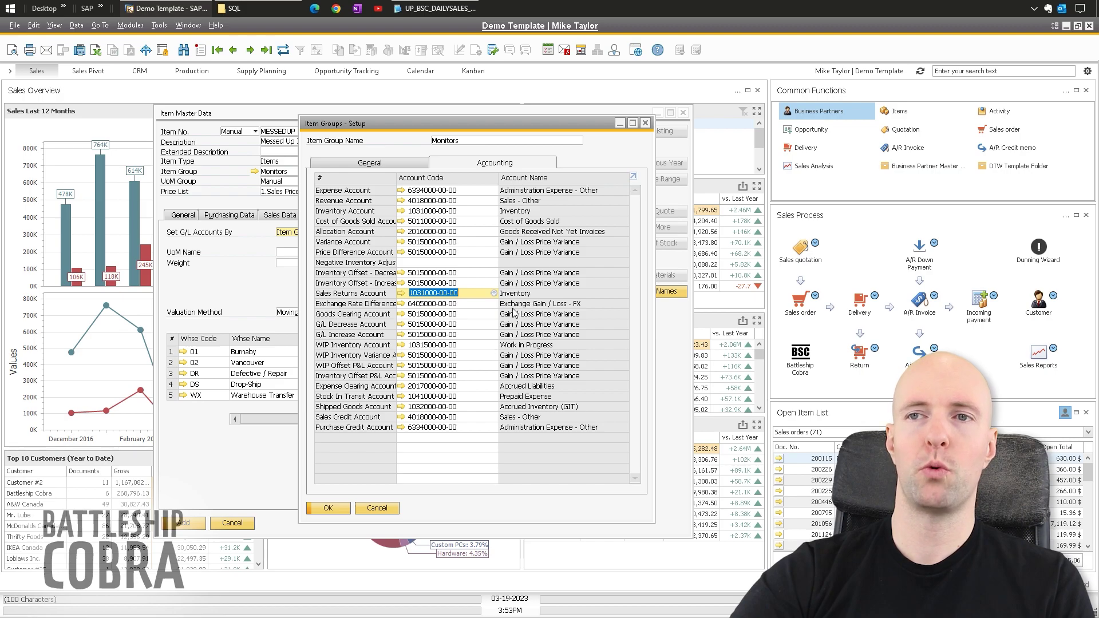
click(473, 214)
click(475, 295)
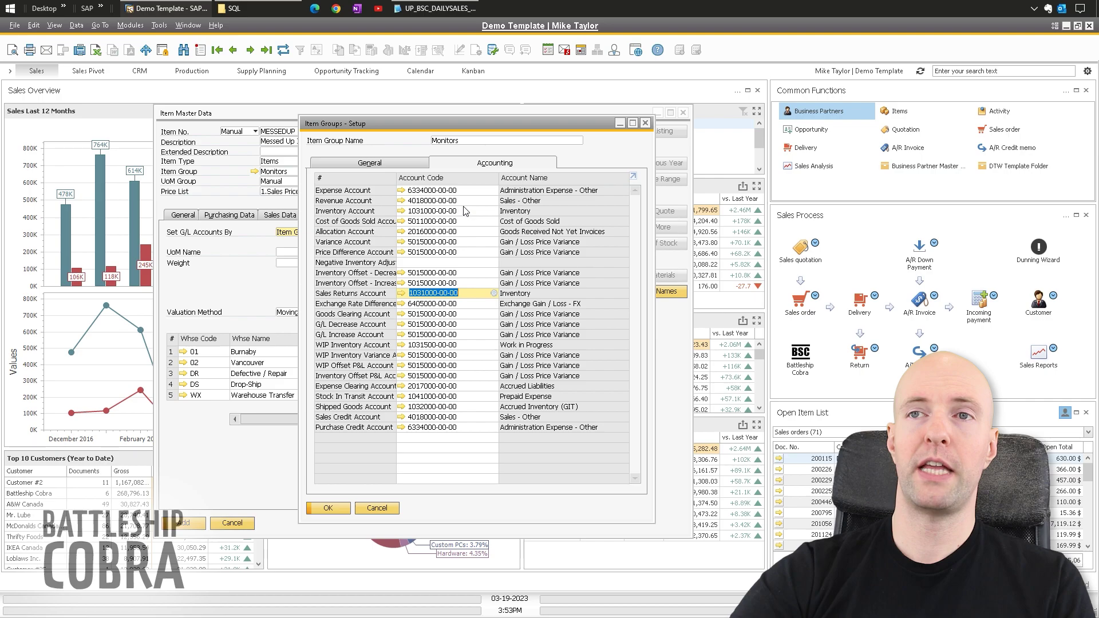
click(465, 211)
click(463, 293)
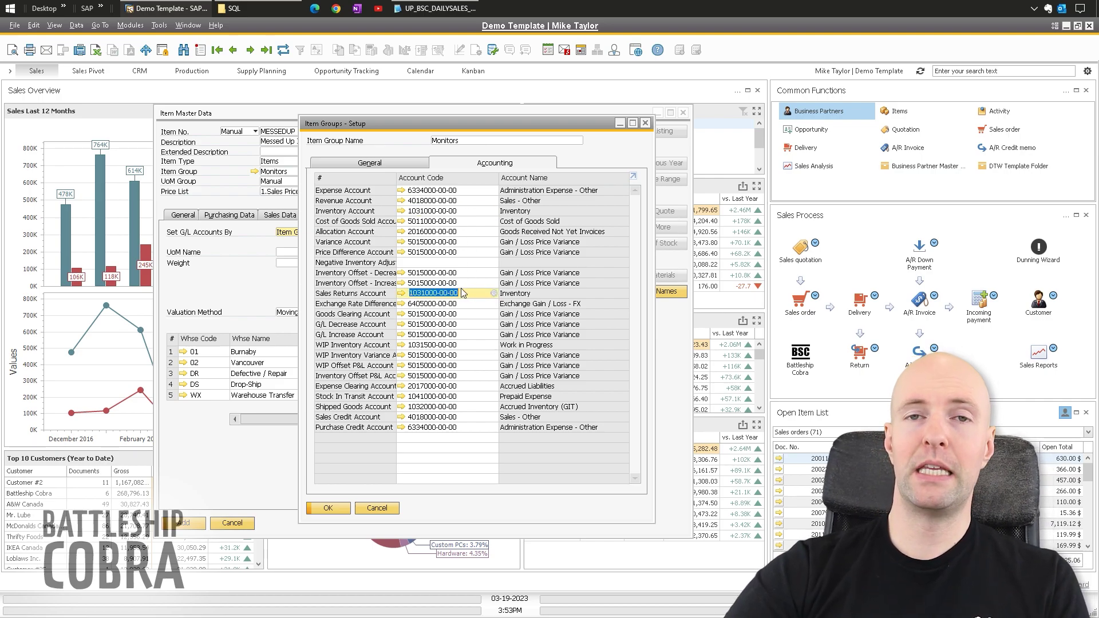
click(465, 211)
click(461, 292)
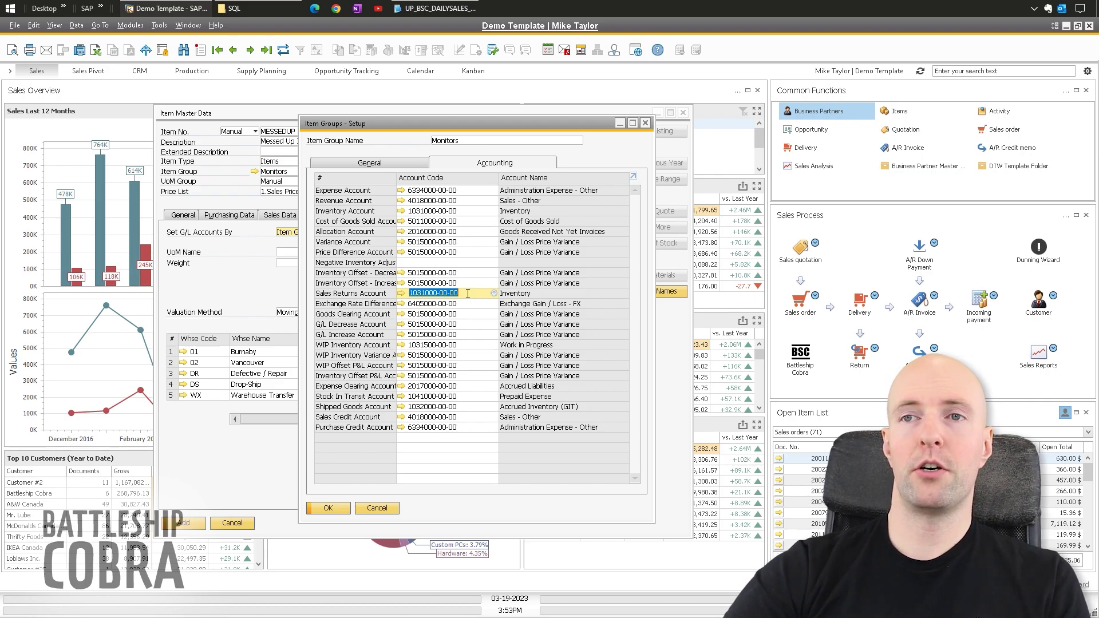
click(469, 211)
click(469, 212)
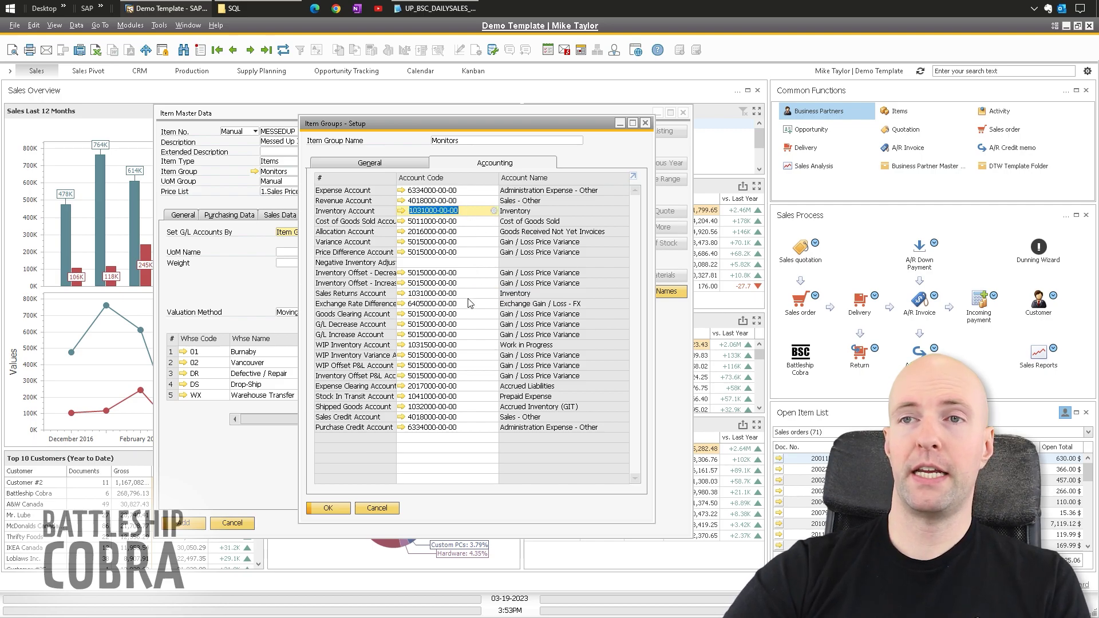
click(467, 295)
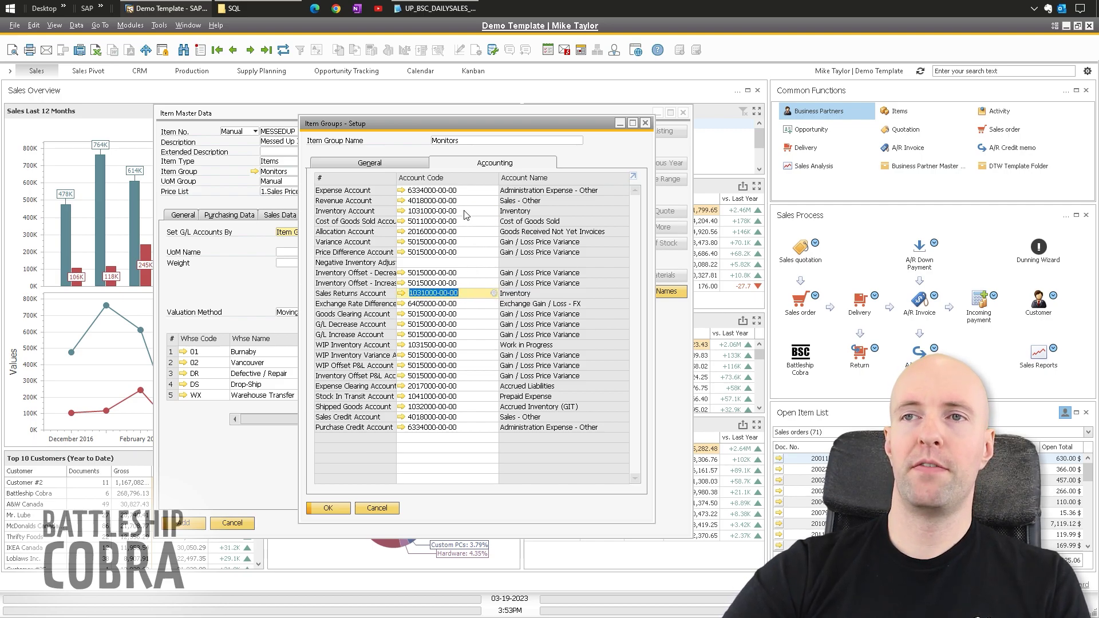
click(467, 211)
click(470, 283)
click(467, 294)
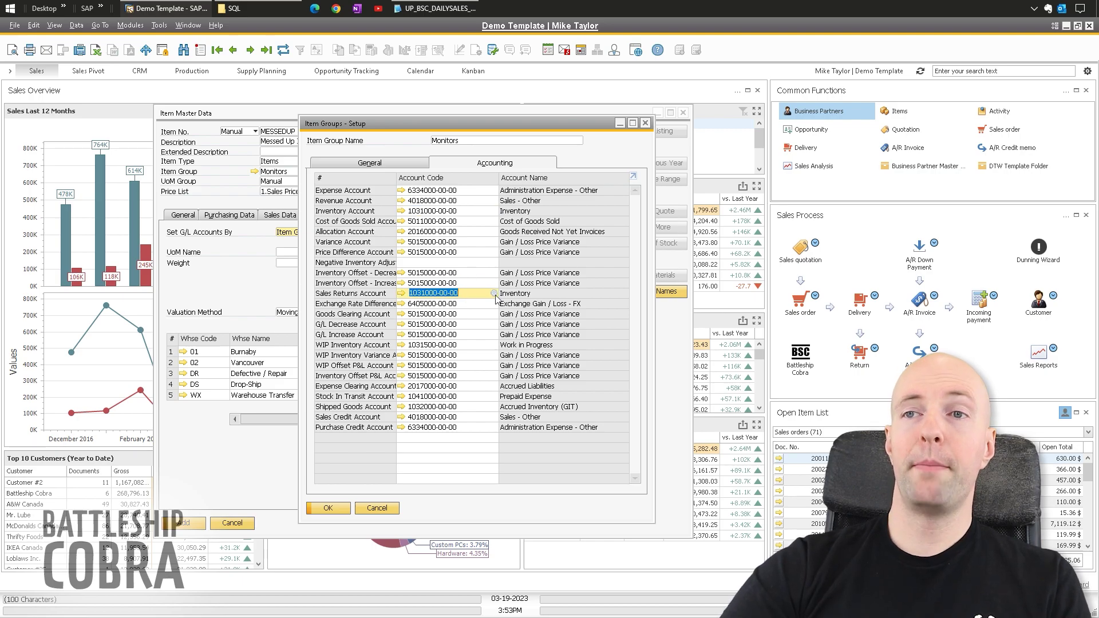
Step: Check the Inventory and Sales Returns accounts of the Networking item group, and close the group setup without changes
click(251, 51)
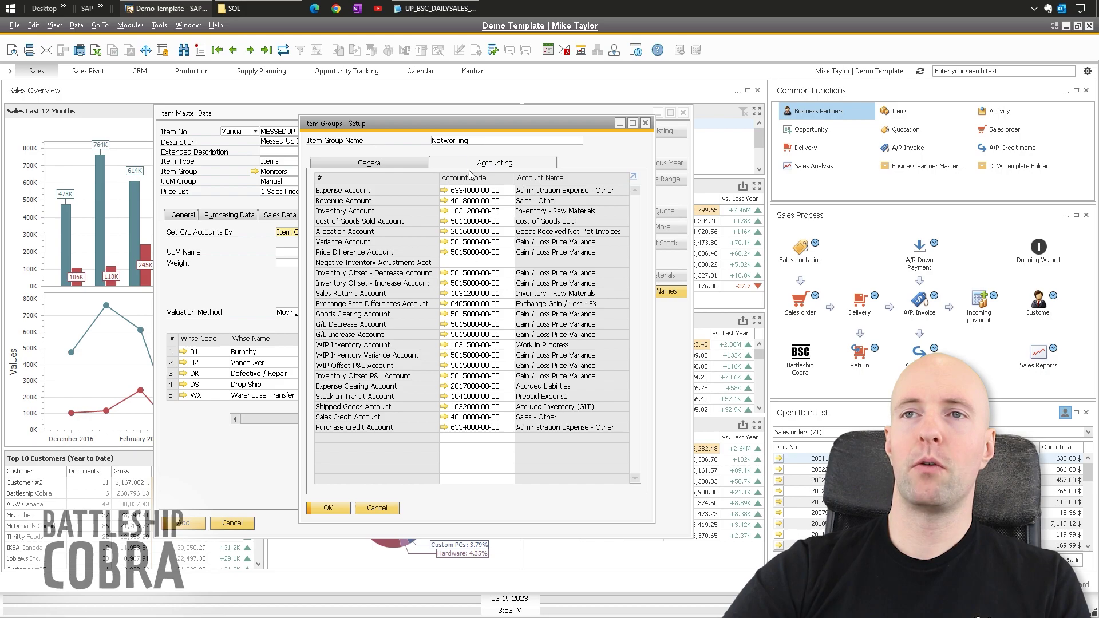
click(492, 212)
click(475, 294)
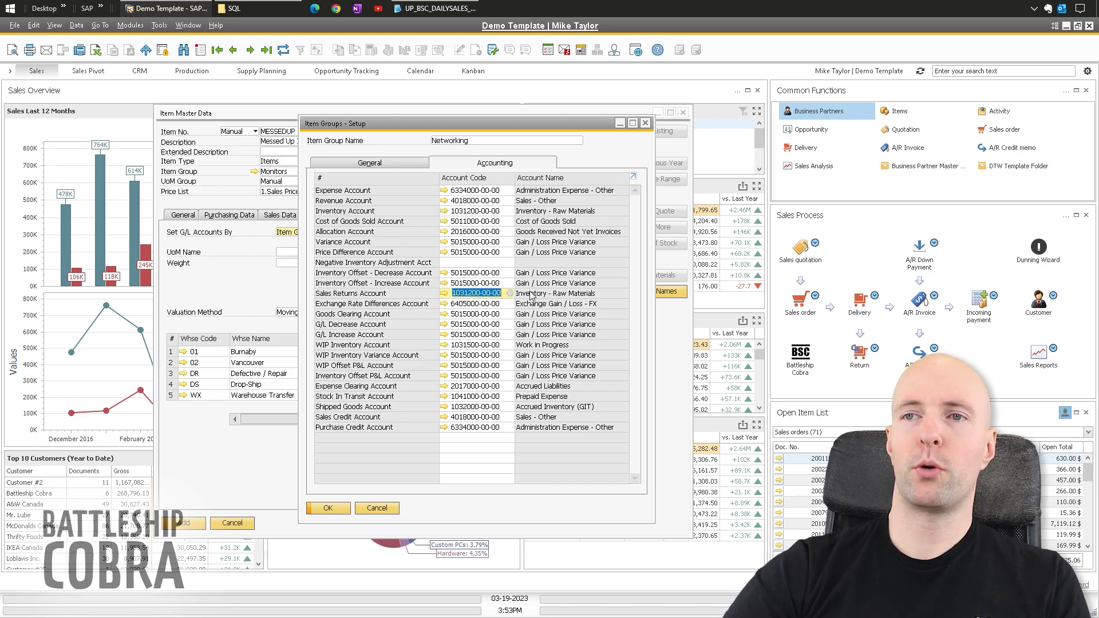
click(377, 507)
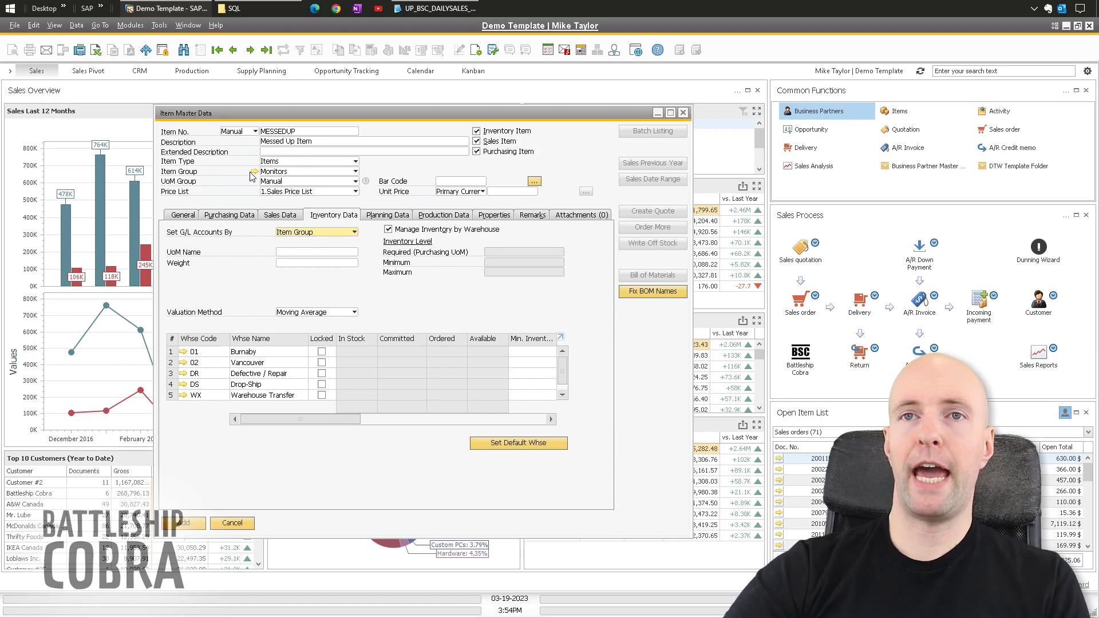
Step: Add the MESSEDUP item to the database and go back to the previous record
click(175, 524)
key(Page_Up)
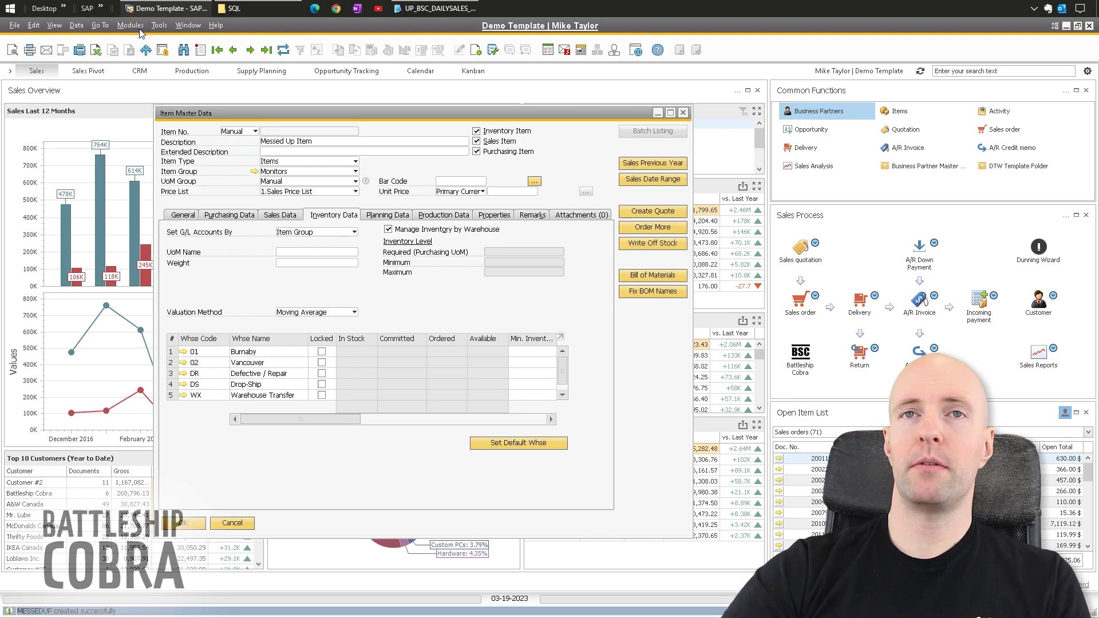
Step: Open a new inventory goods receipt and enter the item MESSEDUP on its first line
click(132, 26)
mouse_move(183, 136)
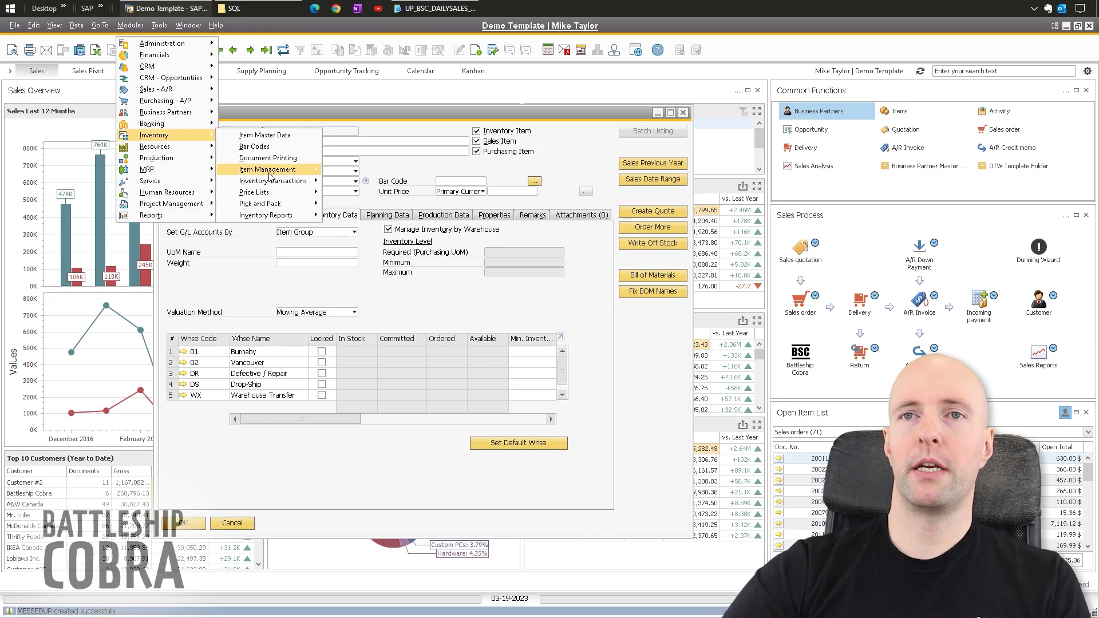
mouse_move(272, 181)
click(363, 181)
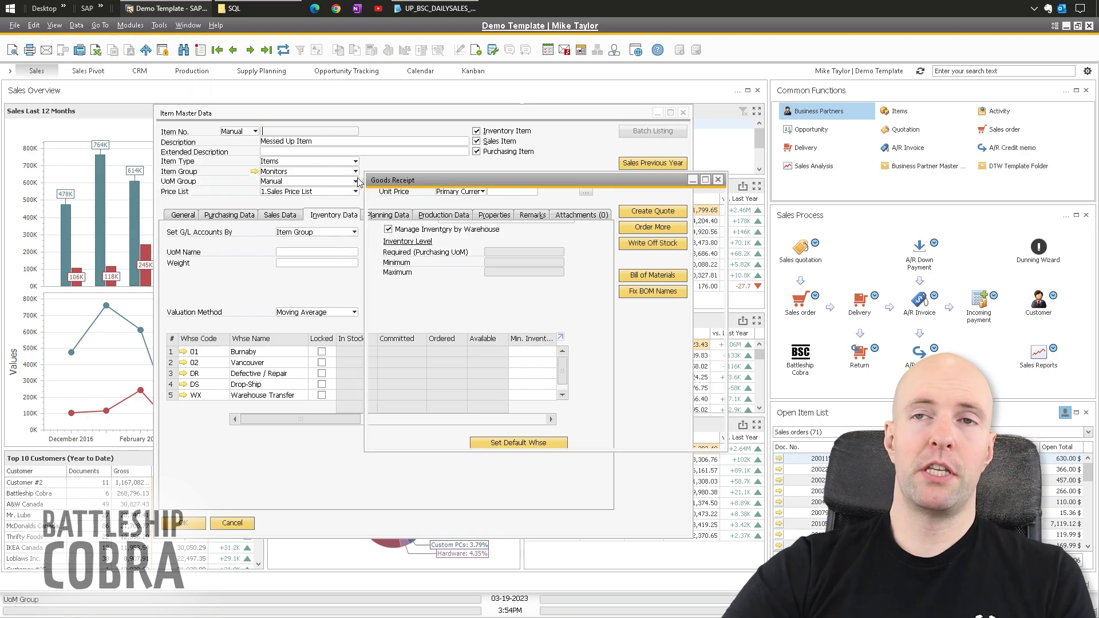
click(253, 332)
text(mess)
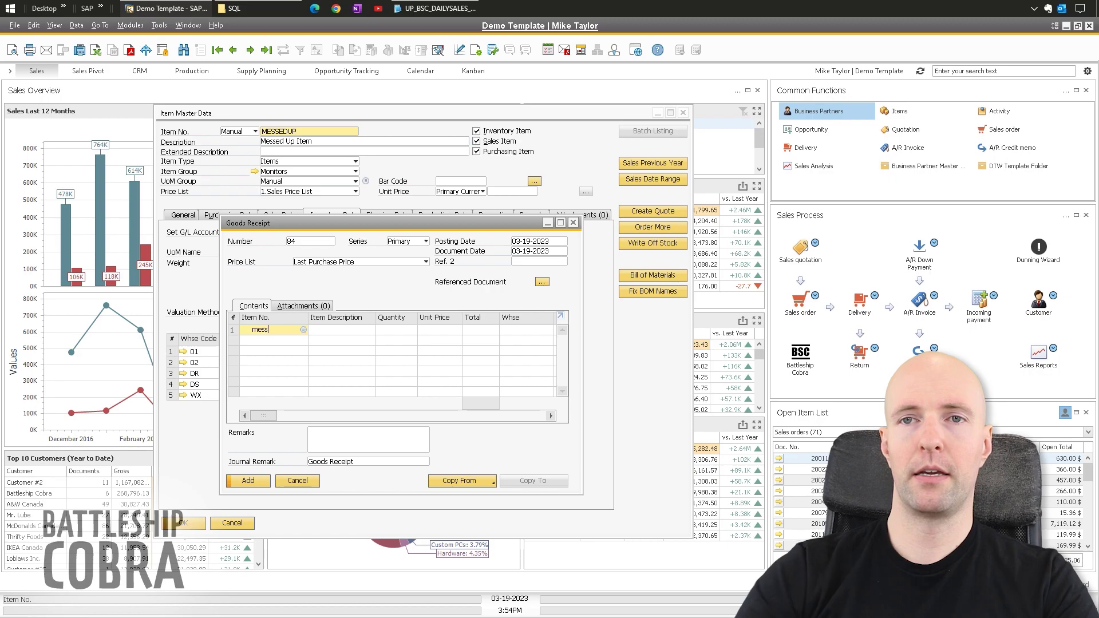
key(Tab)
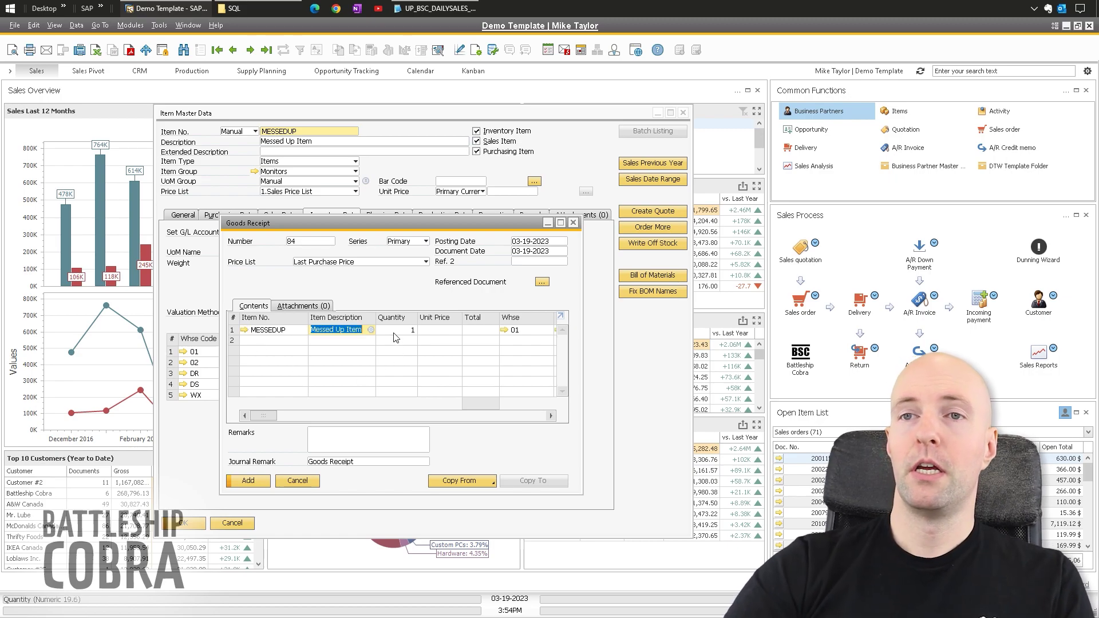
Step: Set the goods receipt line for MESSEDUP to a quantity of 100 and a unit price of 1
key(Tab)
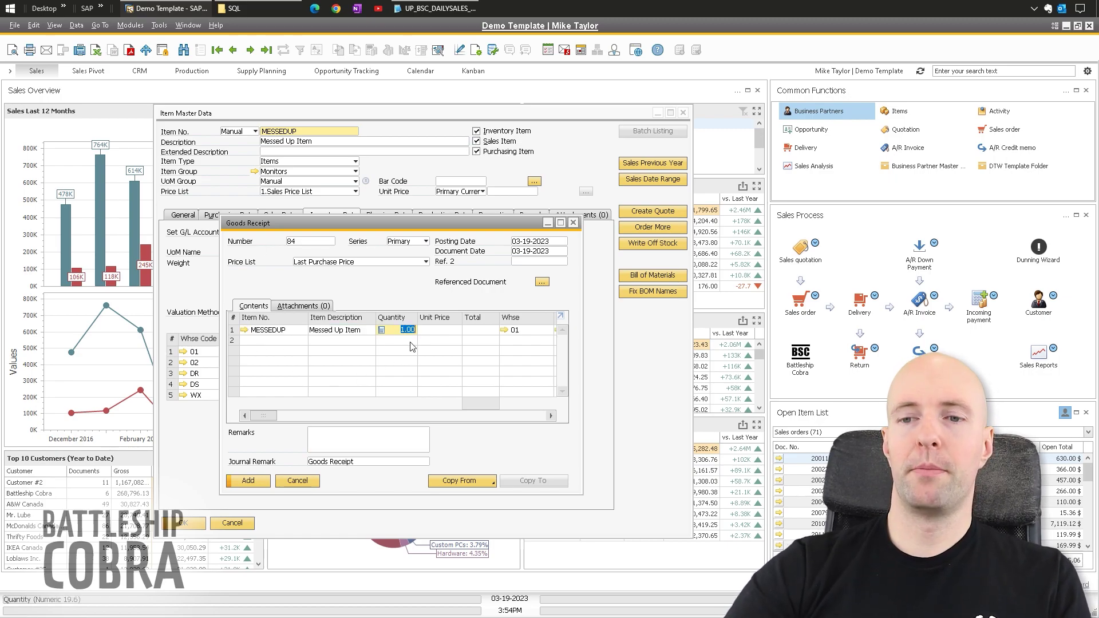
text(100)
key(Tab)
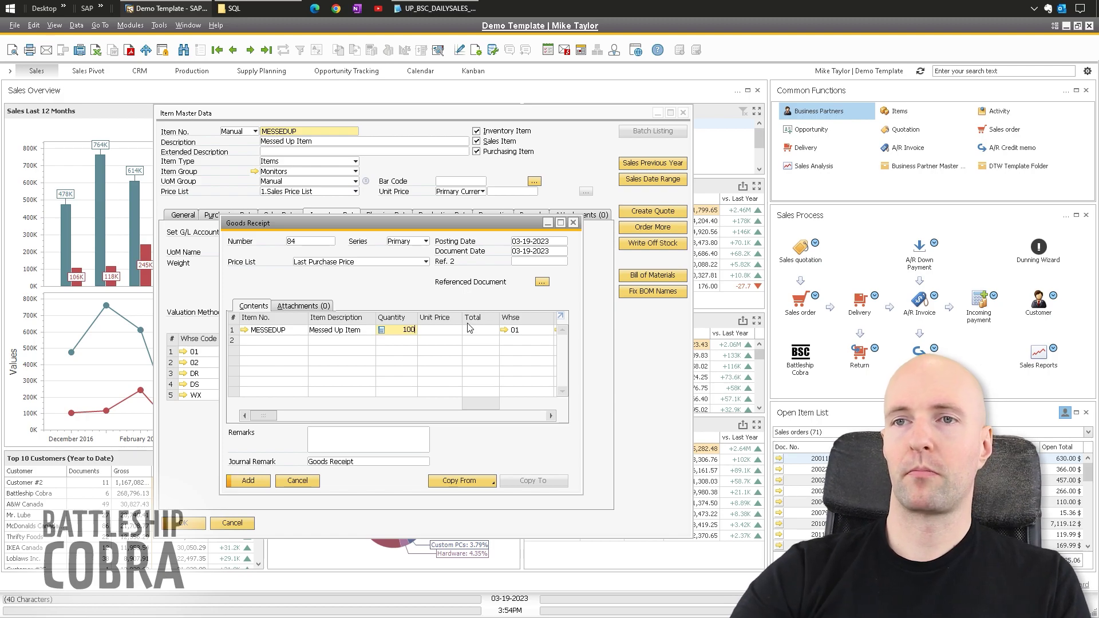
text(1)
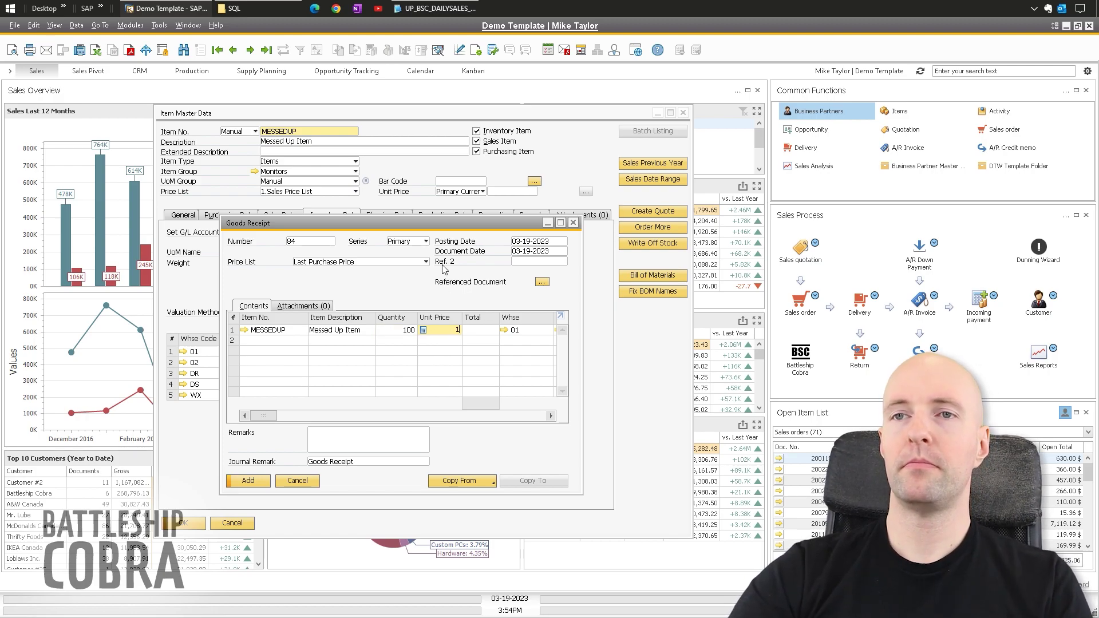
Step: Preview the journal entry for the goods receipt to examine its debit and credit accounts, and close the preview
click(438, 50)
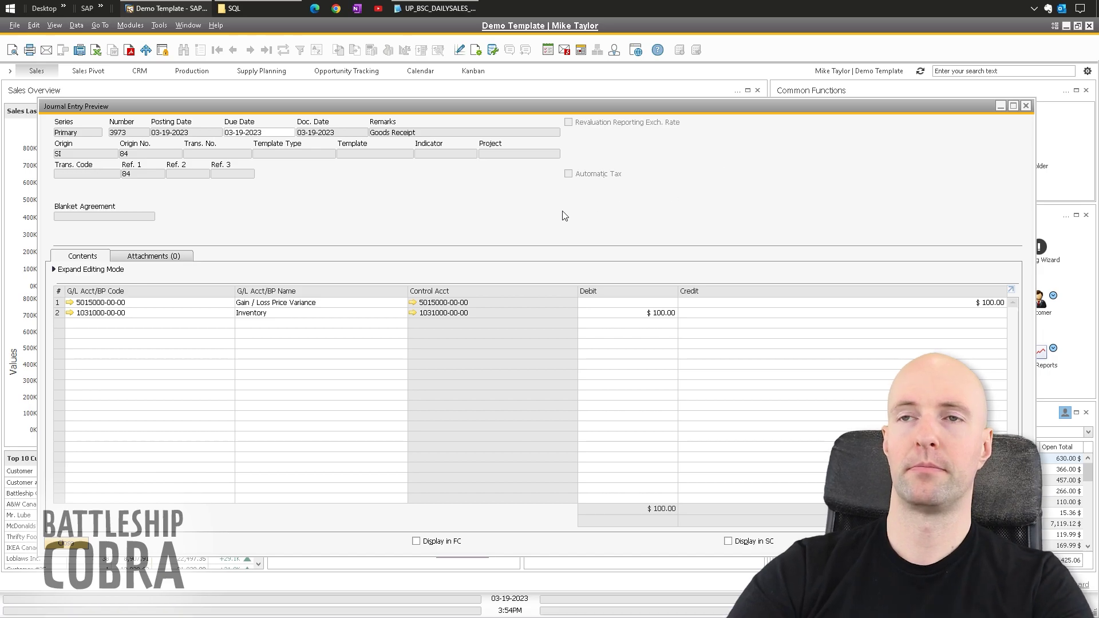
key(Escape)
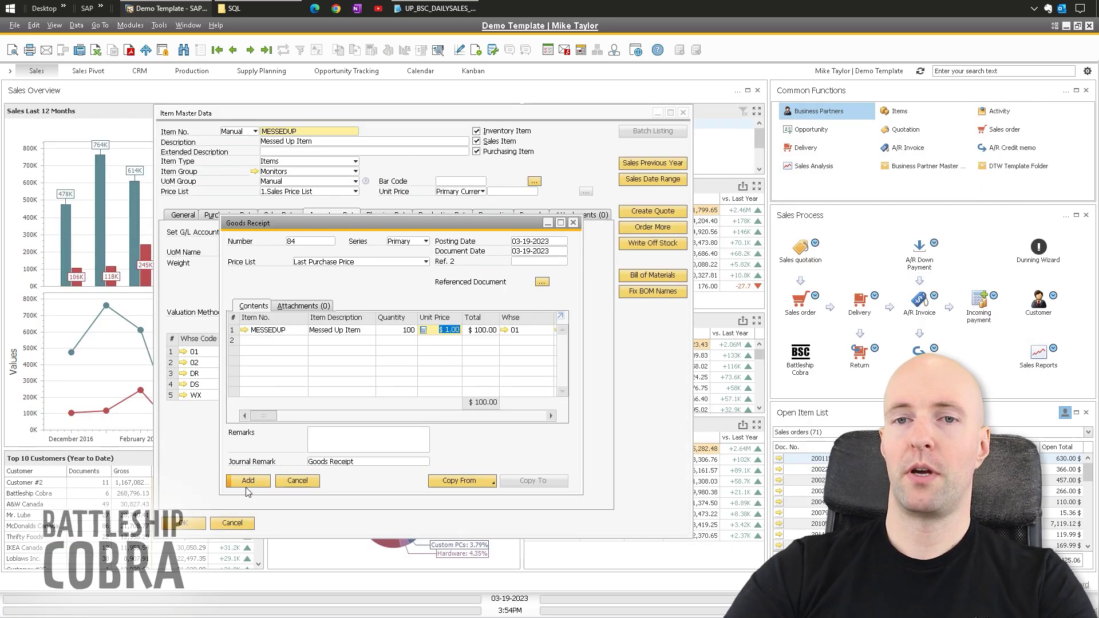
Step: Enter "MJT: What you're doing" as the goods receipt's remarks
click(328, 433)
text(MJT: What you're doing)
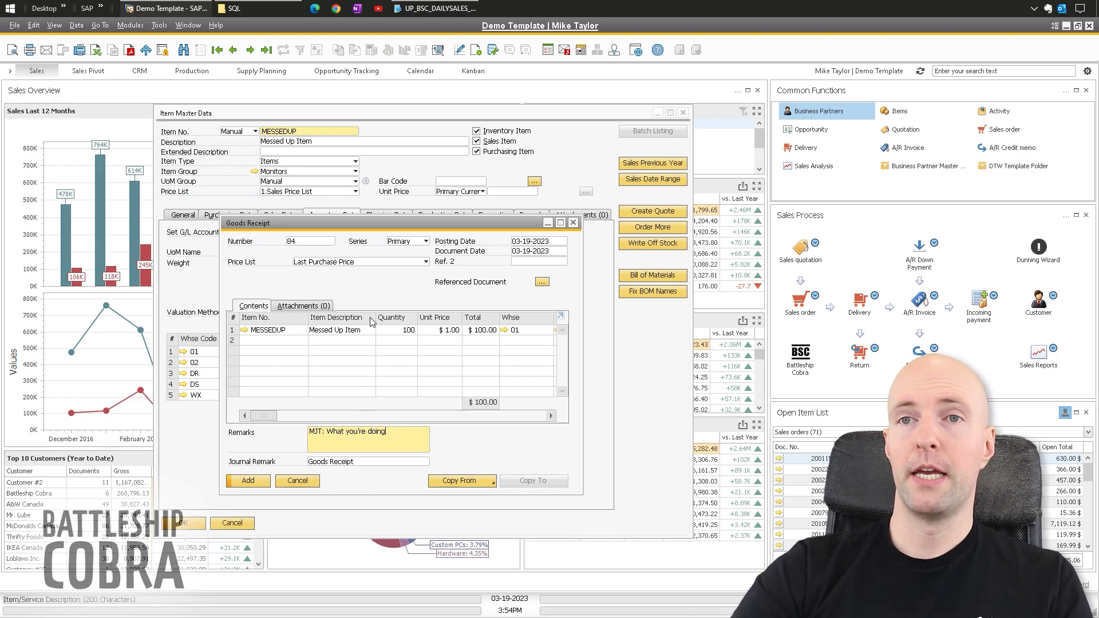
triple_click(407, 443)
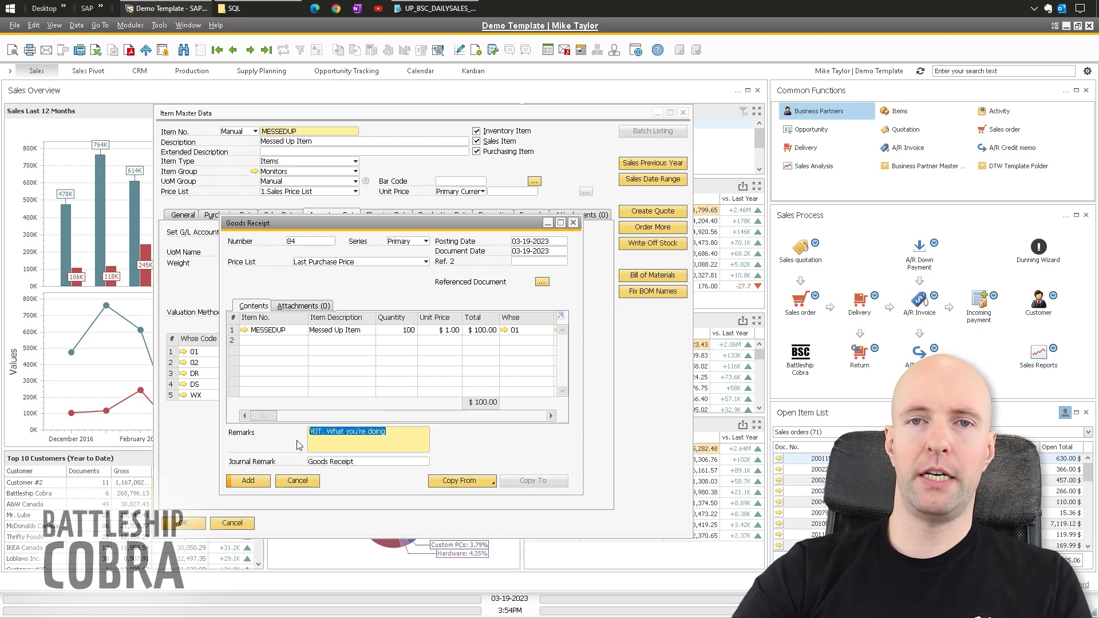
click(402, 433)
triple_click(404, 434)
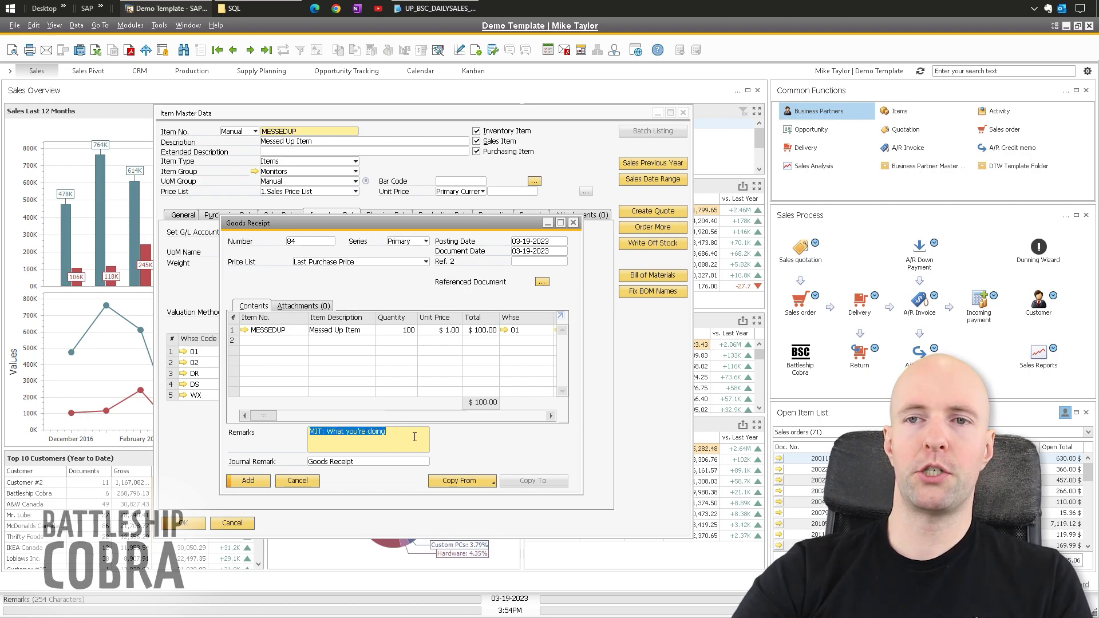
click(415, 437)
double_click(316, 433)
drag(387, 433, 330, 436)
click(388, 442)
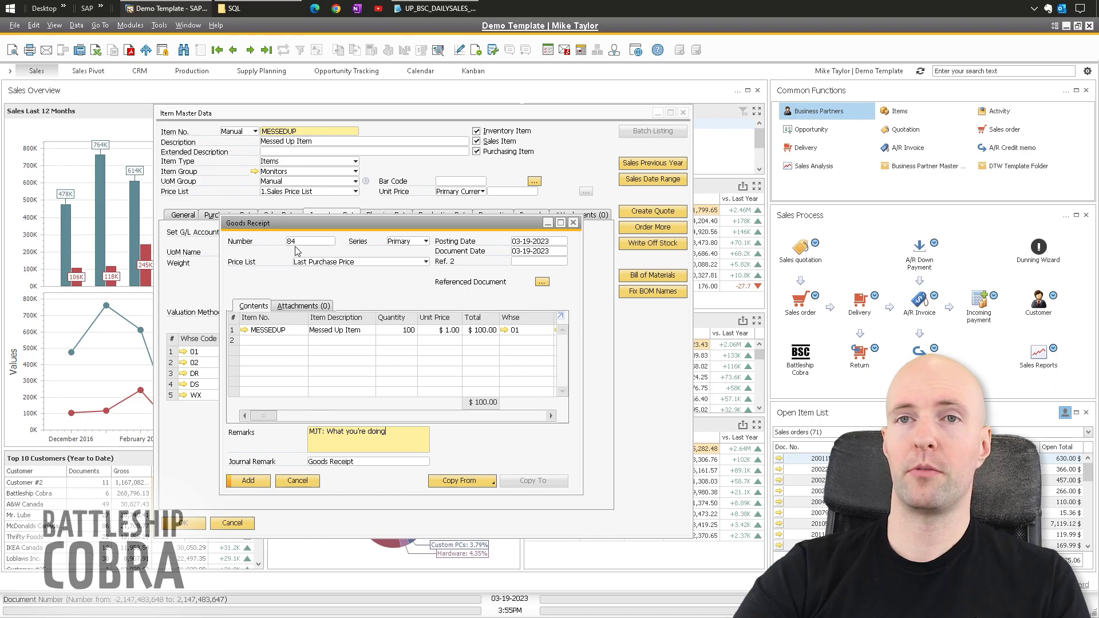
Step: Add the goods receipt for MESSEDUP, close its window and refresh the item record
click(247, 480)
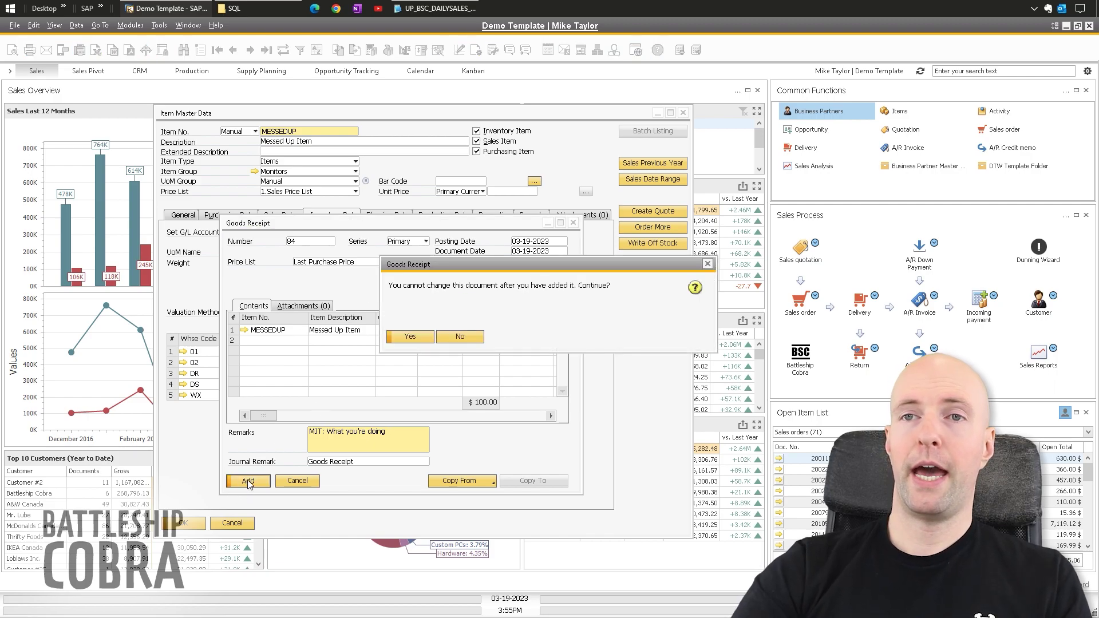
click(411, 339)
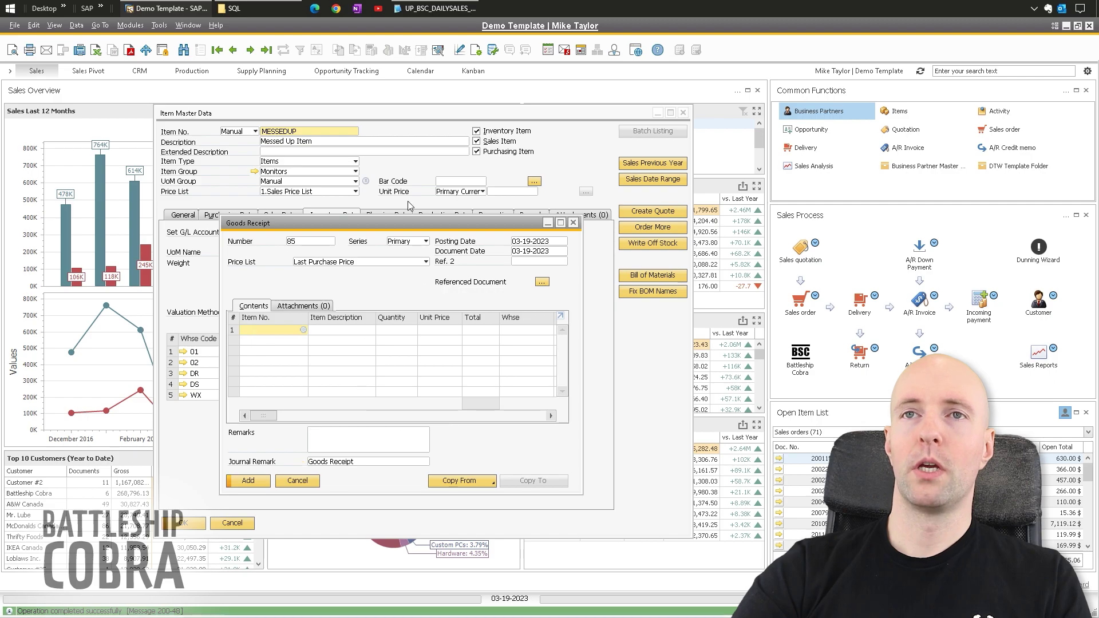
click(573, 222)
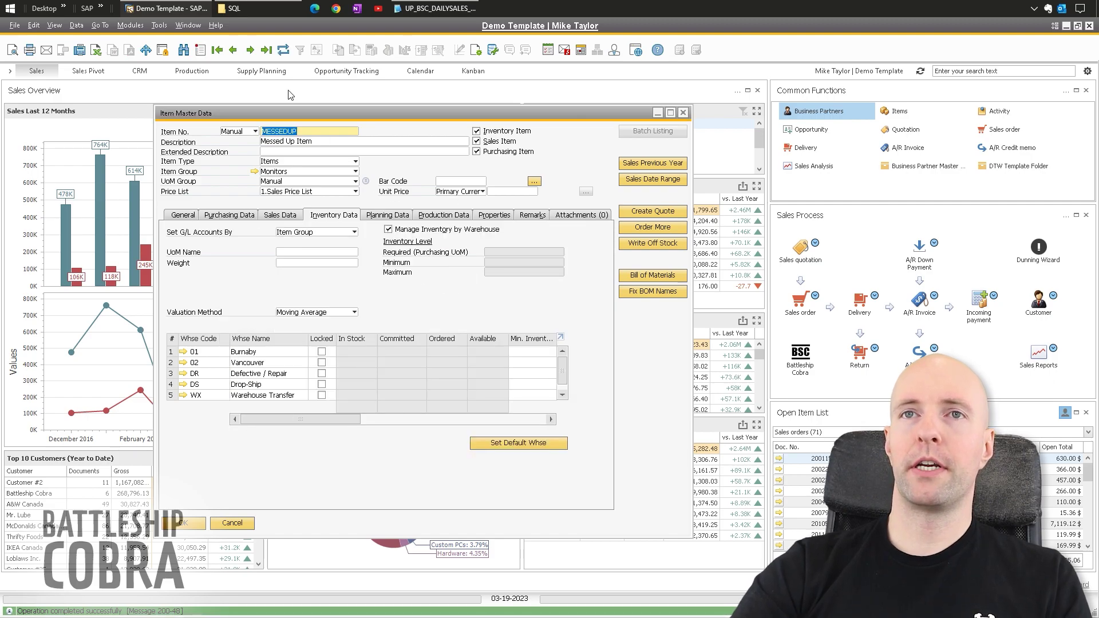
click(283, 50)
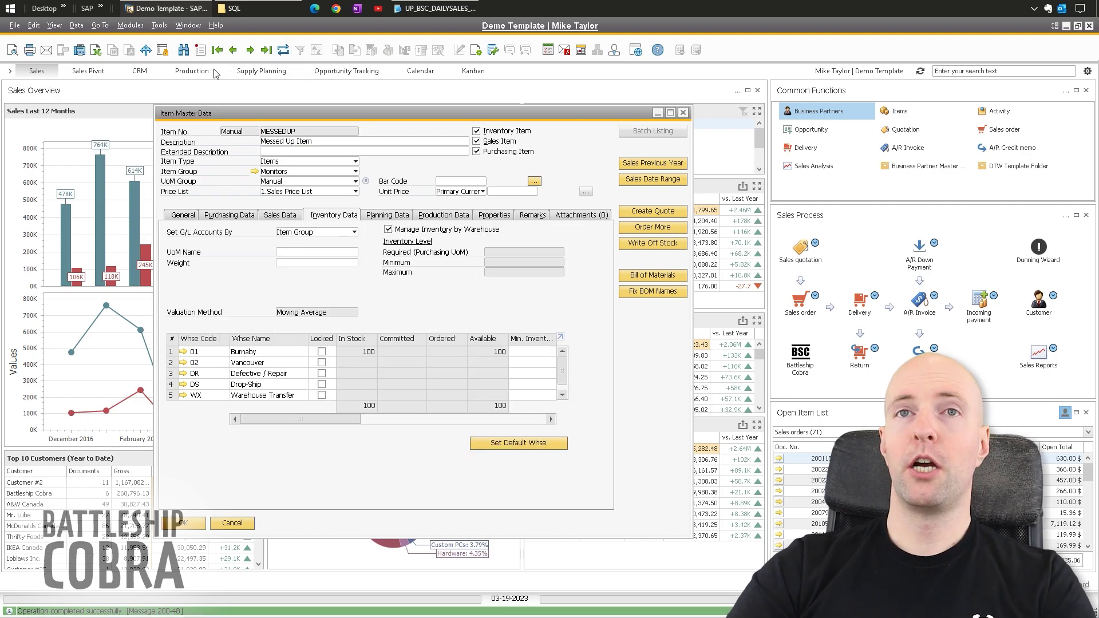
Step: Open the selection criteria of the Inventory Audit Report and clear the end of the posting date range
click(131, 25)
mouse_move(163, 135)
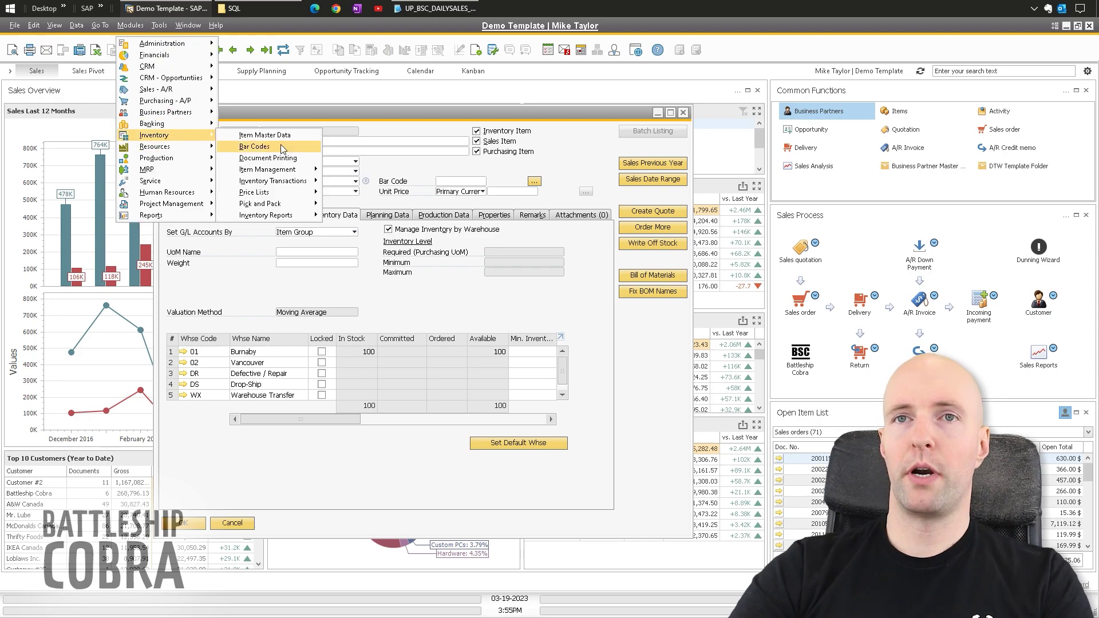
mouse_move(275, 215)
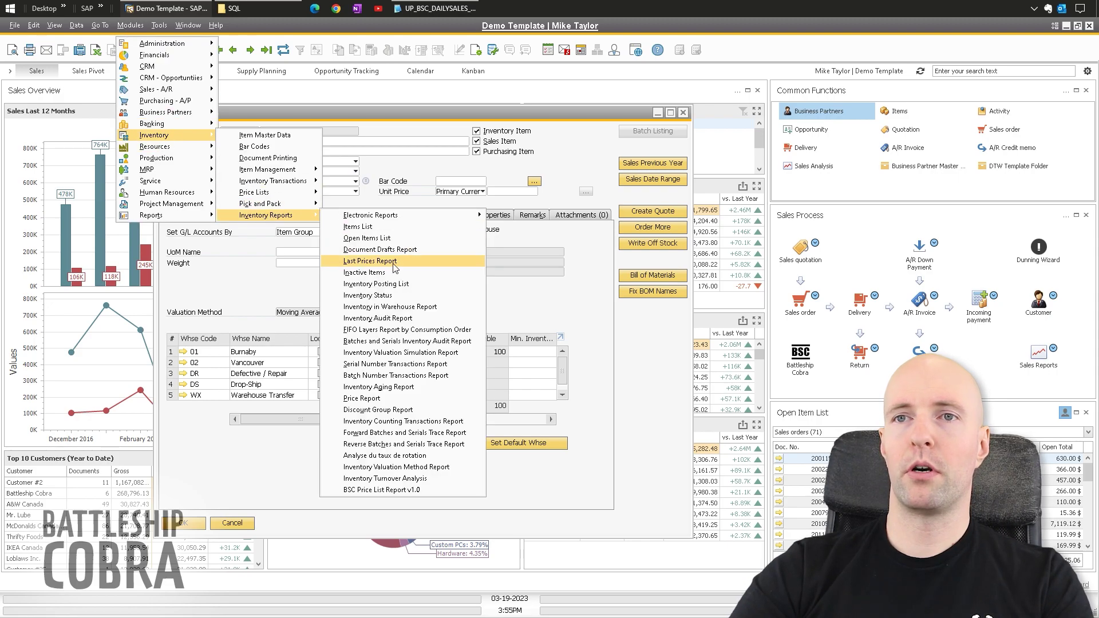
click(378, 319)
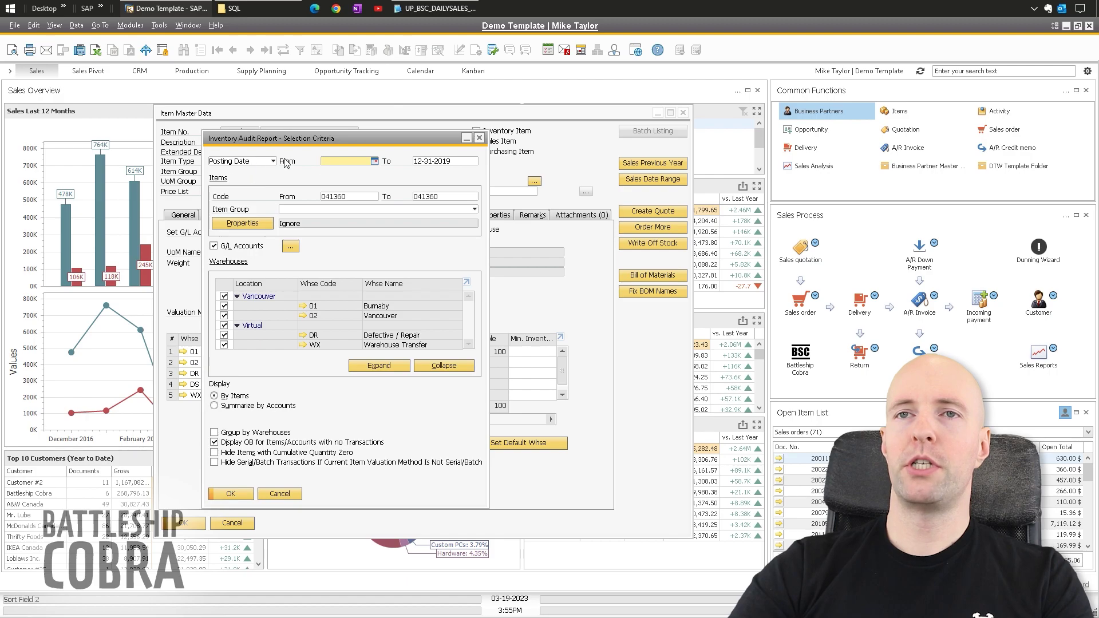
click(452, 161)
key(BackSpace)
Step: Run the Inventory Audit Report for item codes MESSEDUP to MESSEDUP, summarized by accounts
double_click(345, 197)
text(MESSEDUP)
key(Tab)
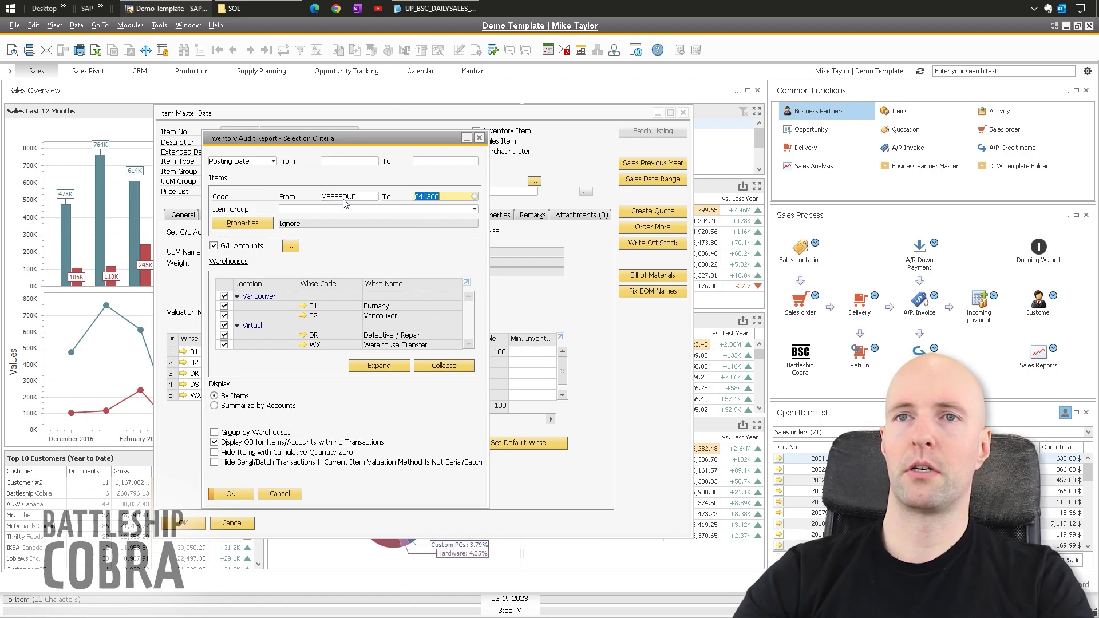
text(messedup)
key(Tab)
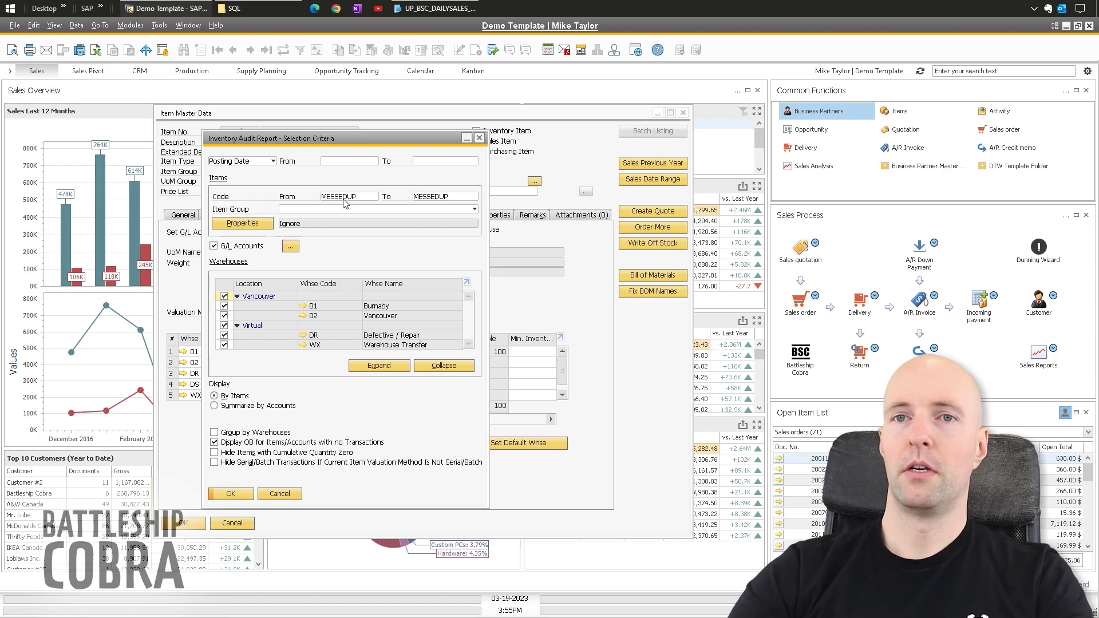
click(225, 408)
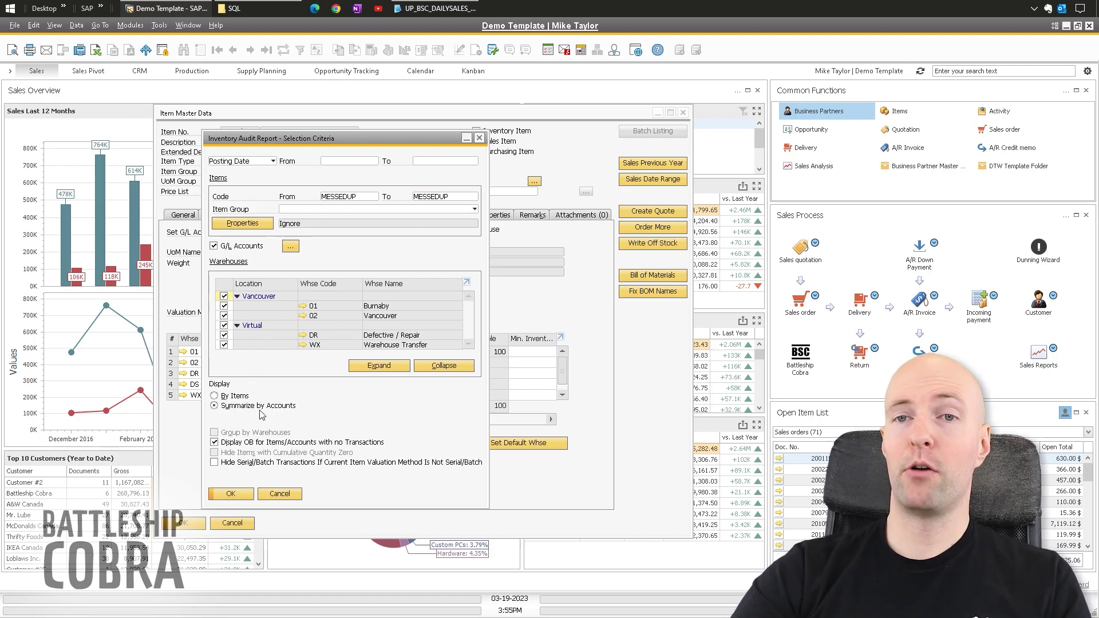
click(231, 496)
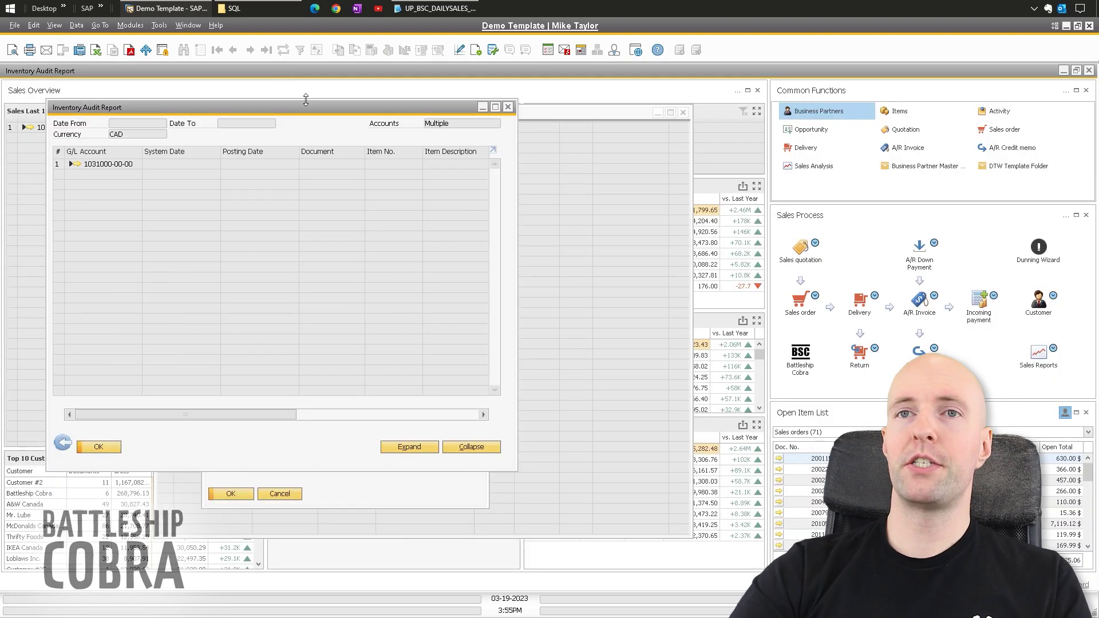
Step: Examine the G/L account listed in the audit report in the chart of accounts, and close the report
click(261, 205)
drag(301, 451, 330, 451)
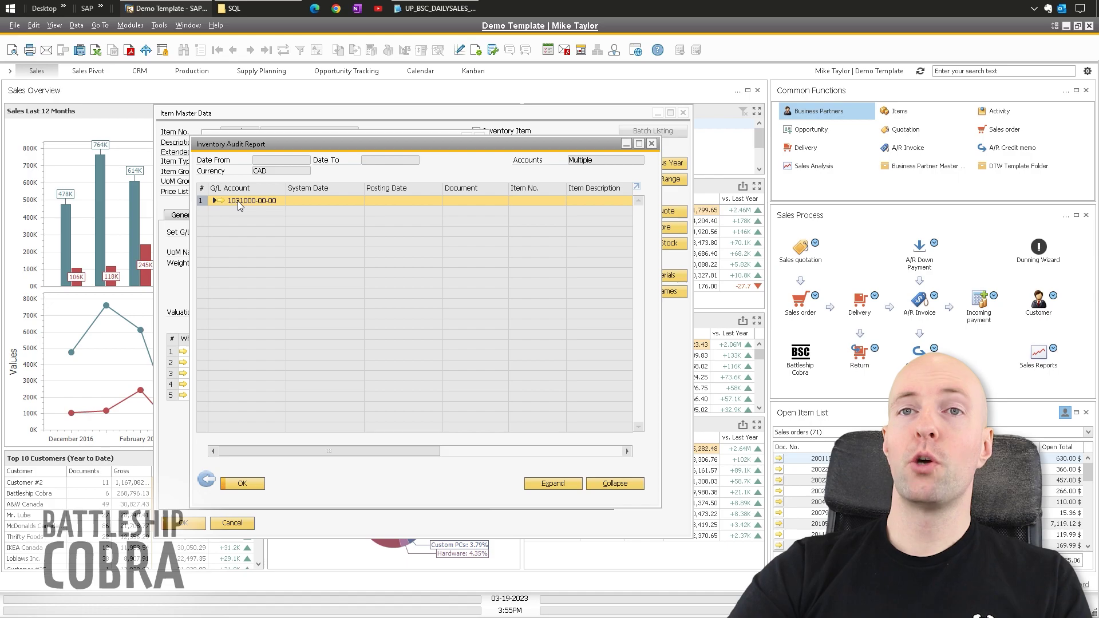
click(221, 200)
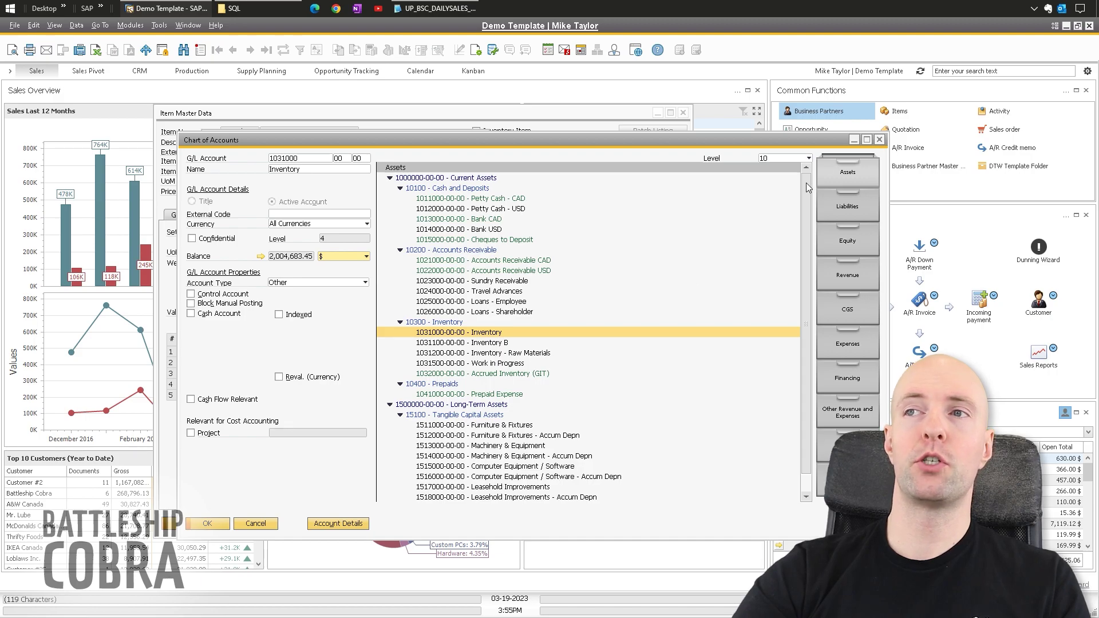
click(880, 140)
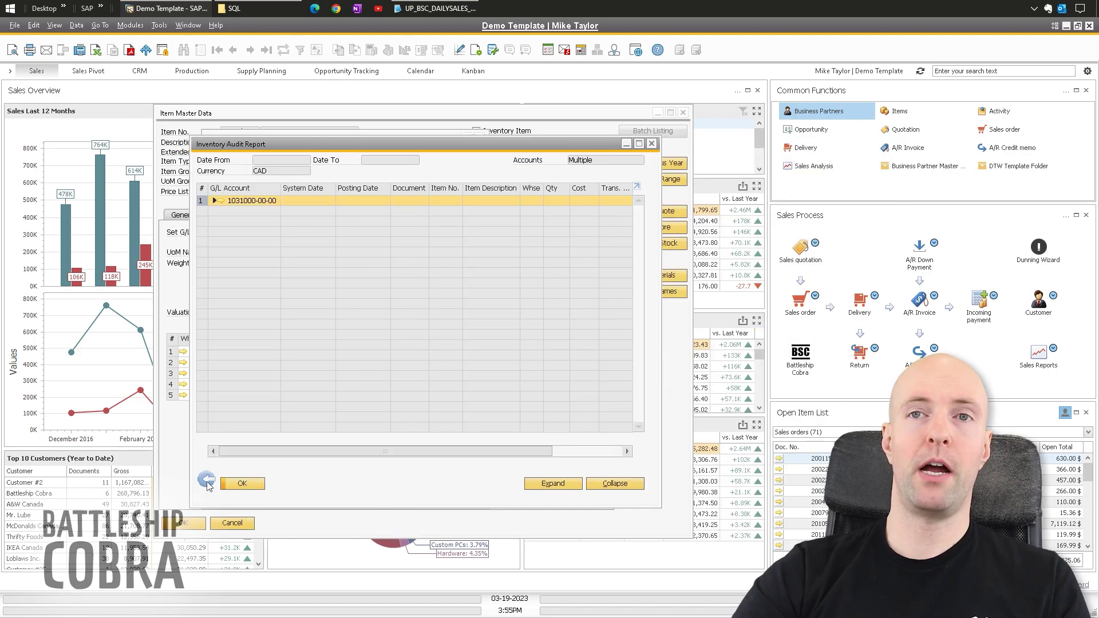
click(206, 481)
click(277, 503)
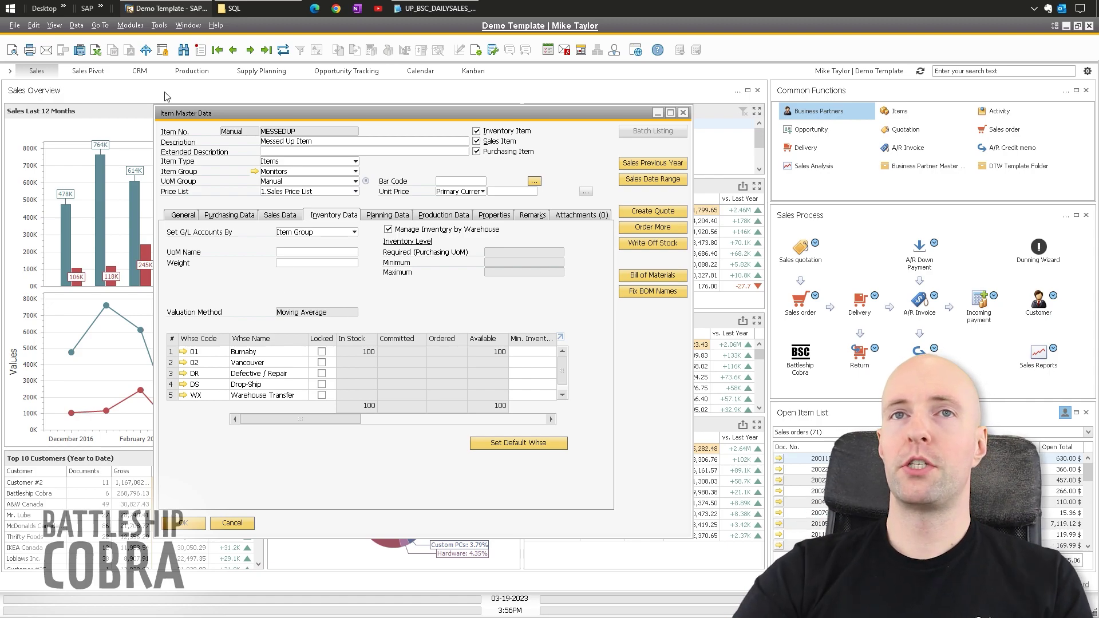
Step: Open a new inventory goods issue and enter the item MESSEDUP with a quantity of 100 on its first line
click(136, 25)
mouse_move(169, 137)
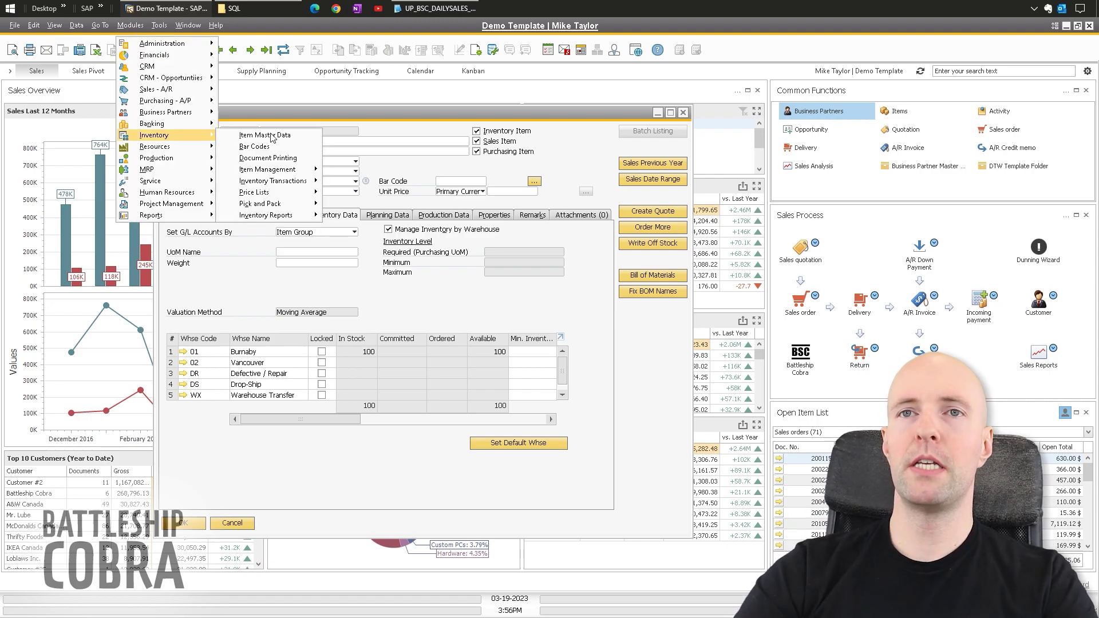
mouse_move(308, 182)
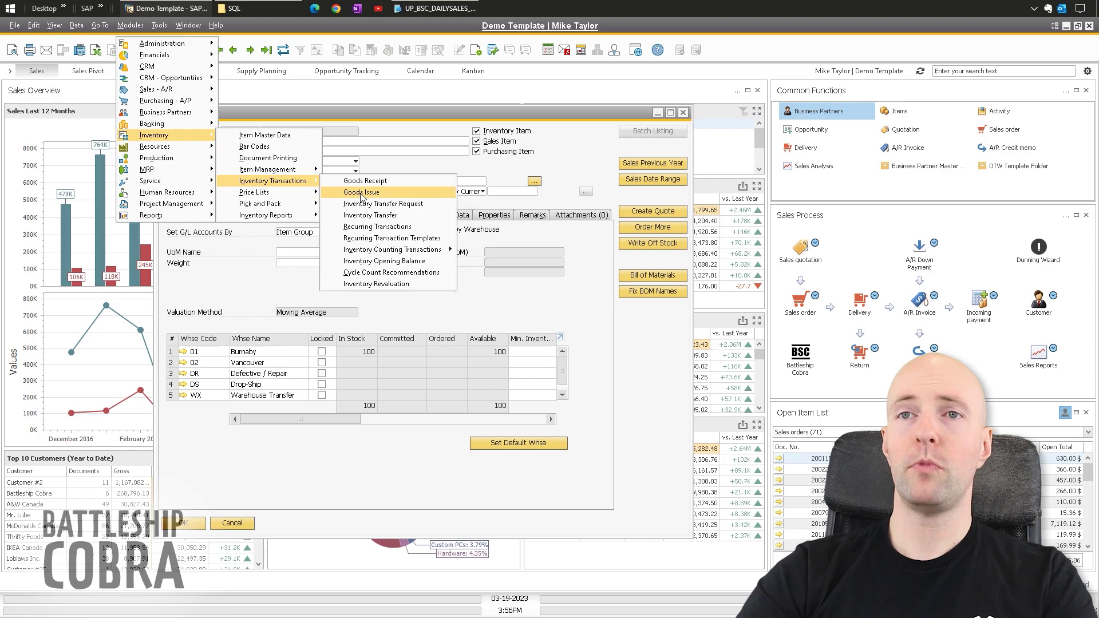
click(362, 194)
click(260, 309)
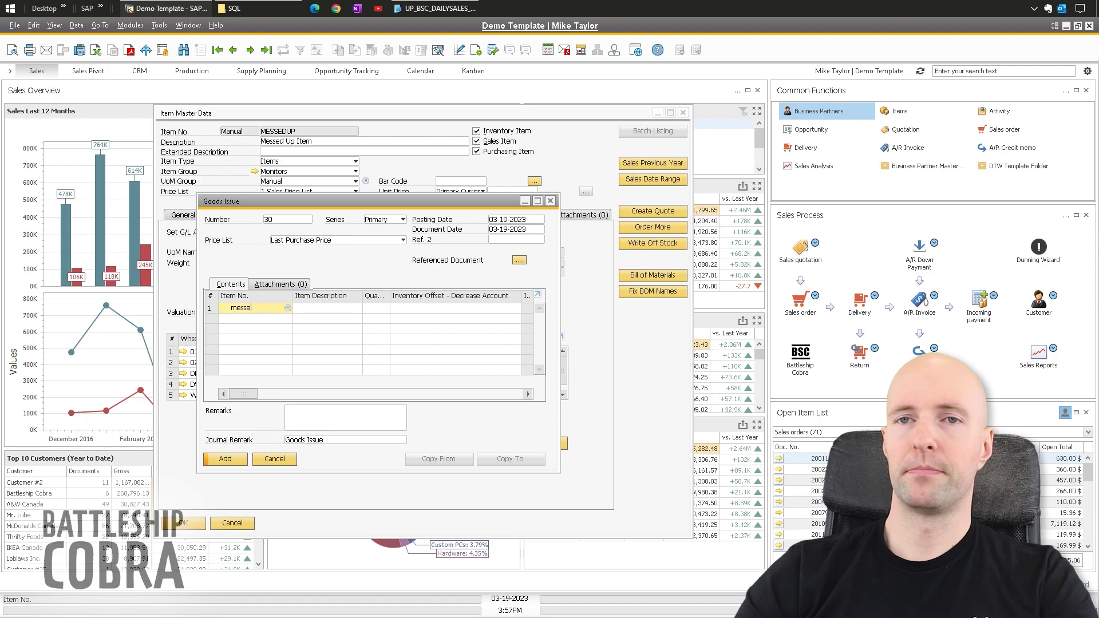
key(Tab)
key(Tab)
text(100)
key(Tab)
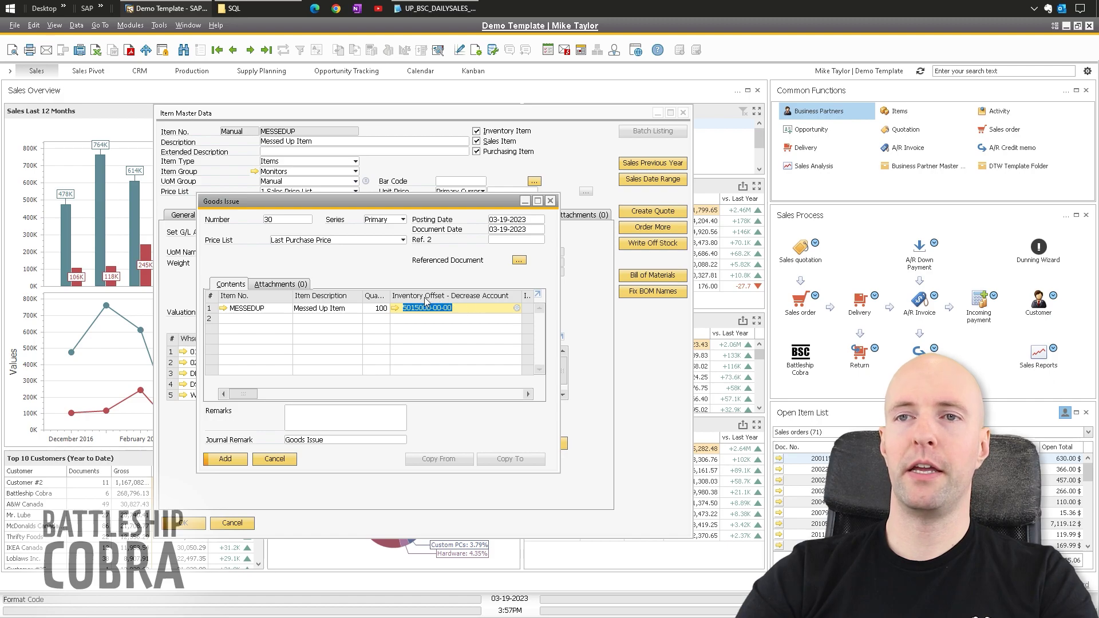
Step: Examine the goods issue's inventory offset account in the chart of accounts and preview the journal entry it posts
click(395, 308)
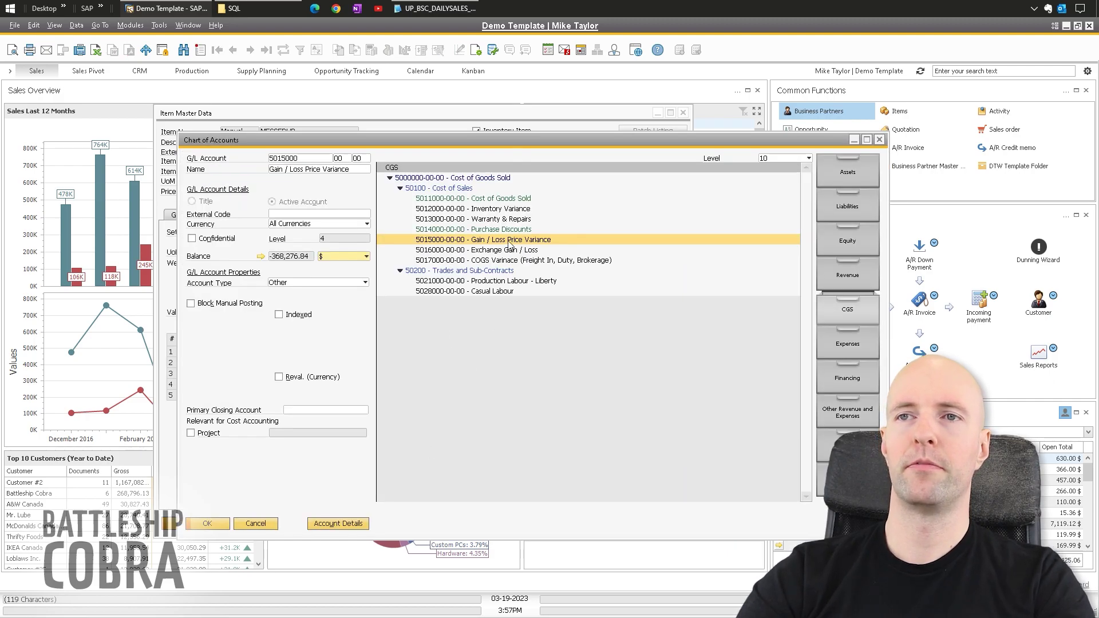
click(256, 523)
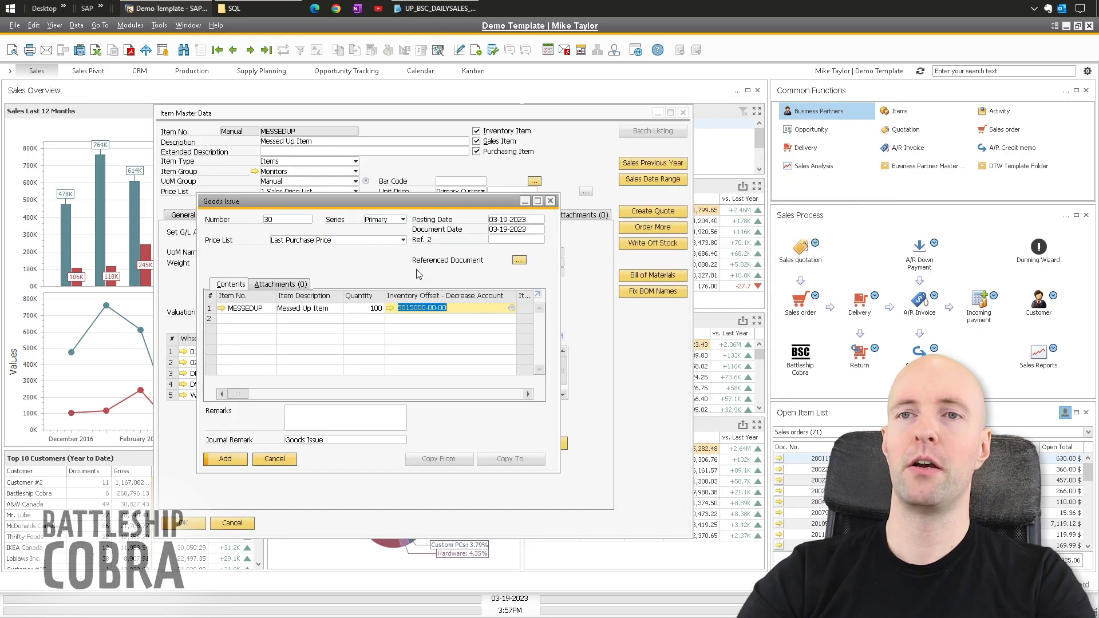
click(440, 50)
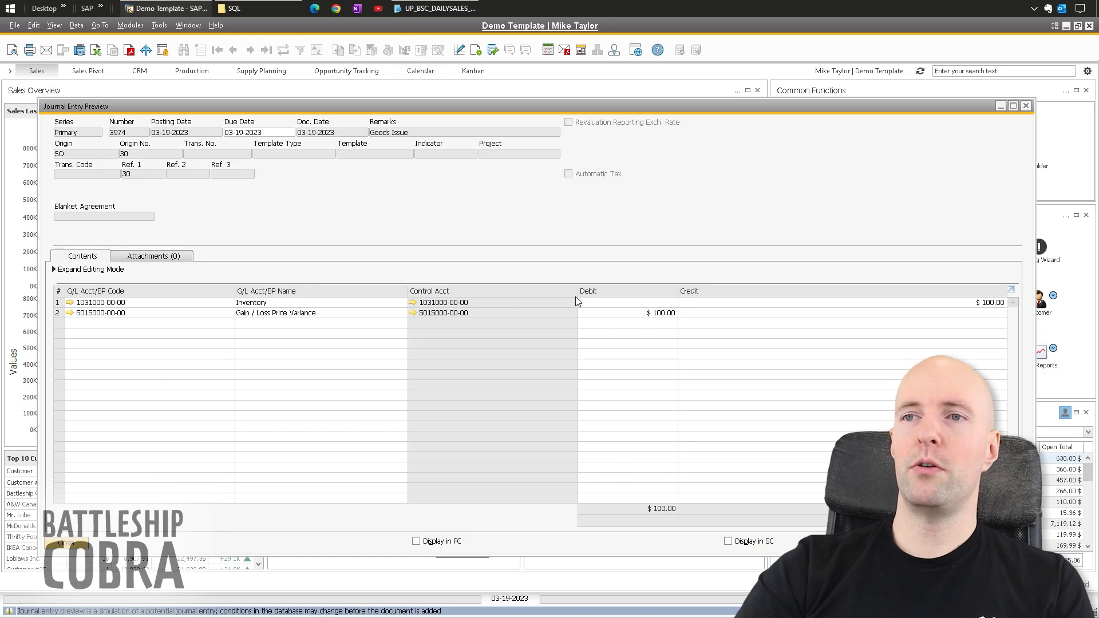
click(1027, 106)
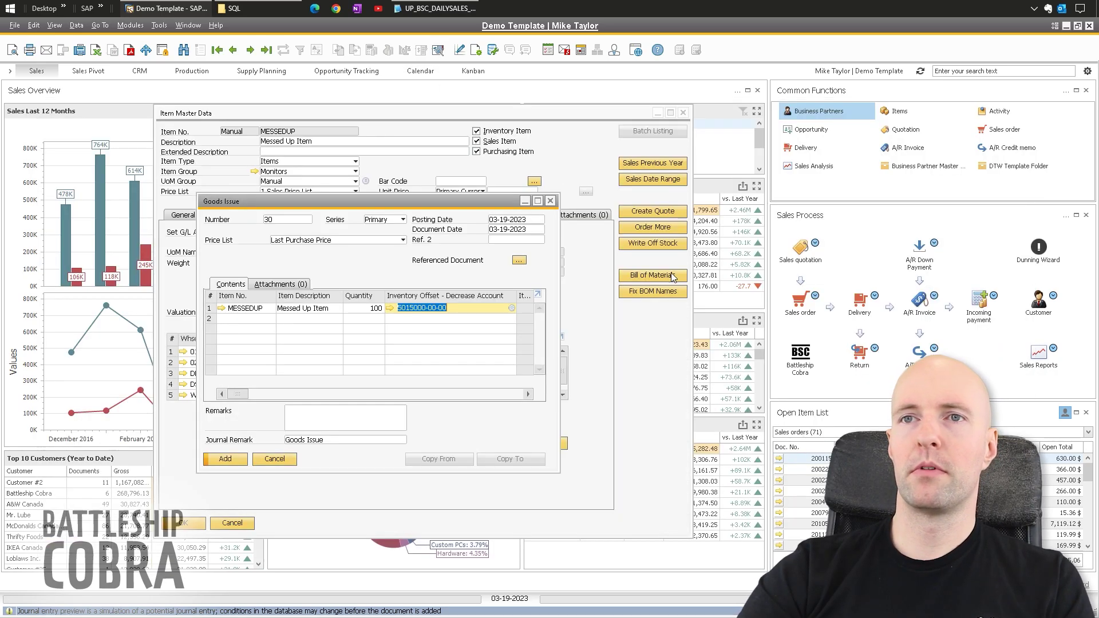
Step: Check the warehouse stock of MESSEDUP in its item master record and return to the goods issue
click(380, 114)
drag(290, 422, 242, 417)
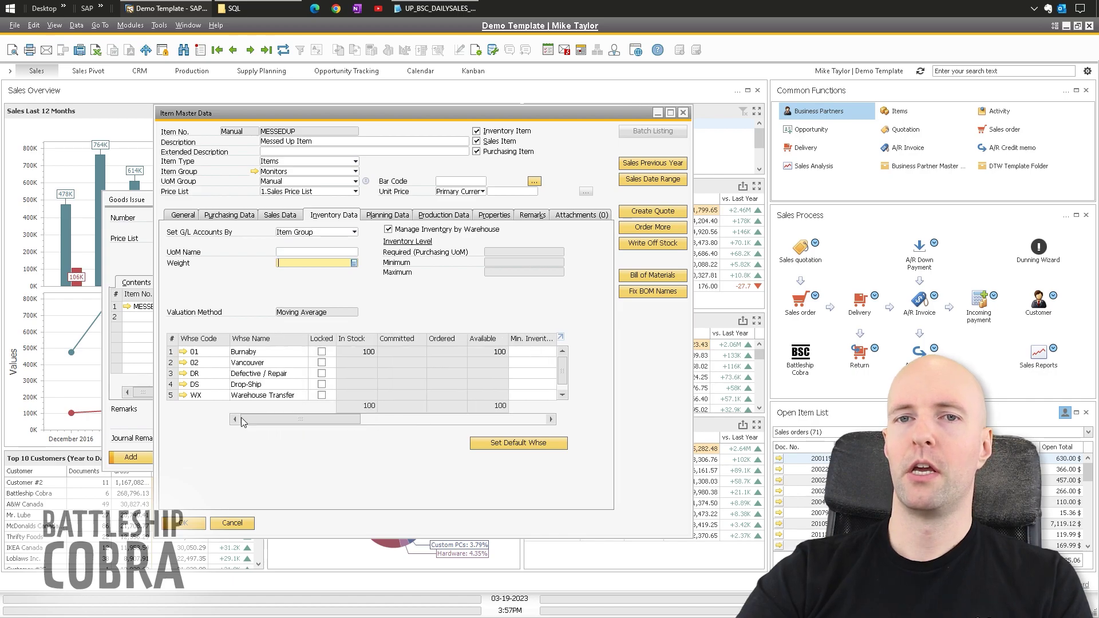
click(141, 203)
drag(162, 202, 197, 213)
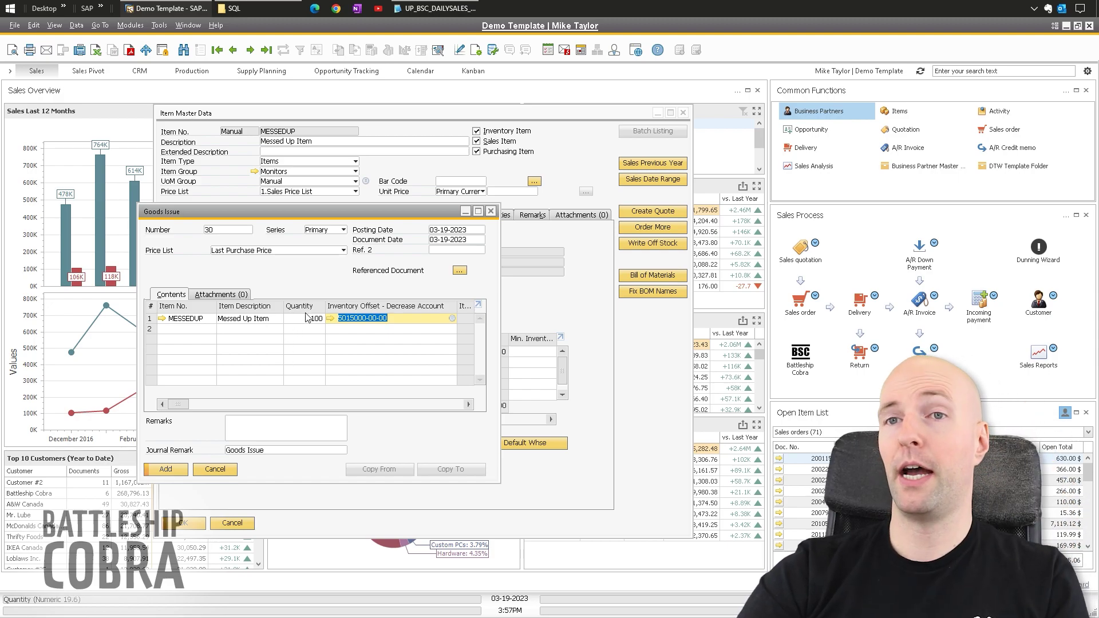
Step: Add the goods issue for MESSEDUP, close its window and refresh the item record
click(172, 470)
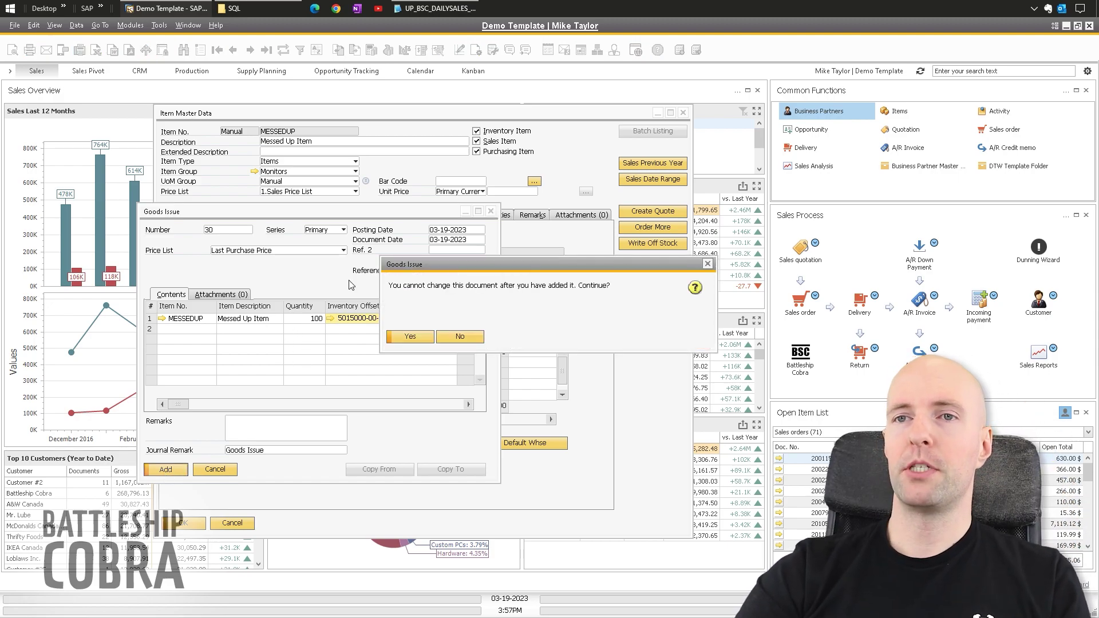
click(409, 336)
click(490, 211)
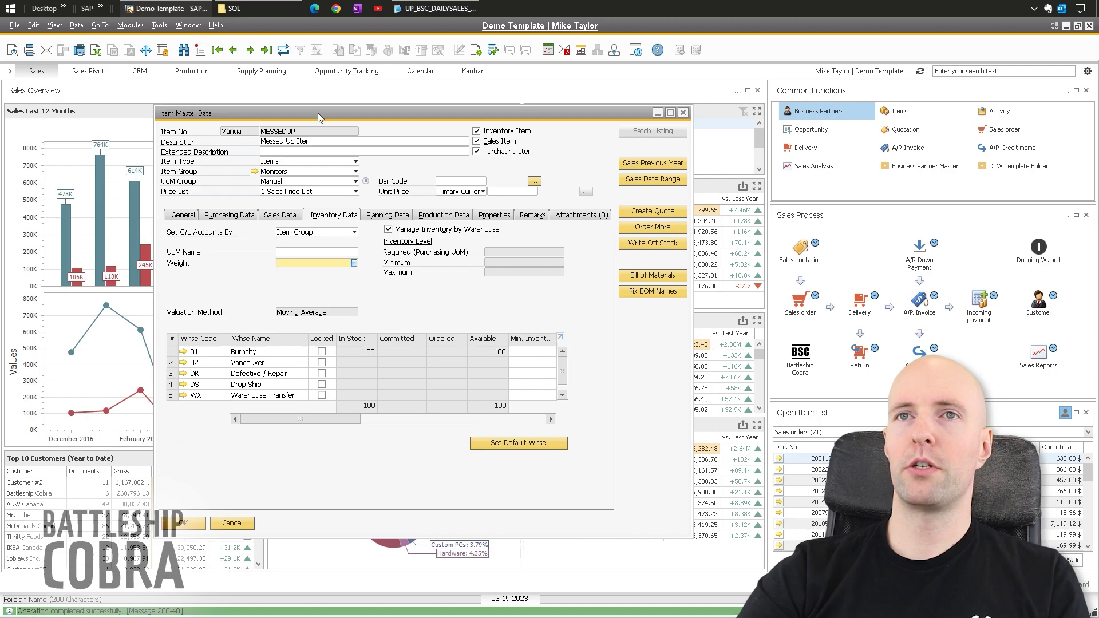
click(283, 49)
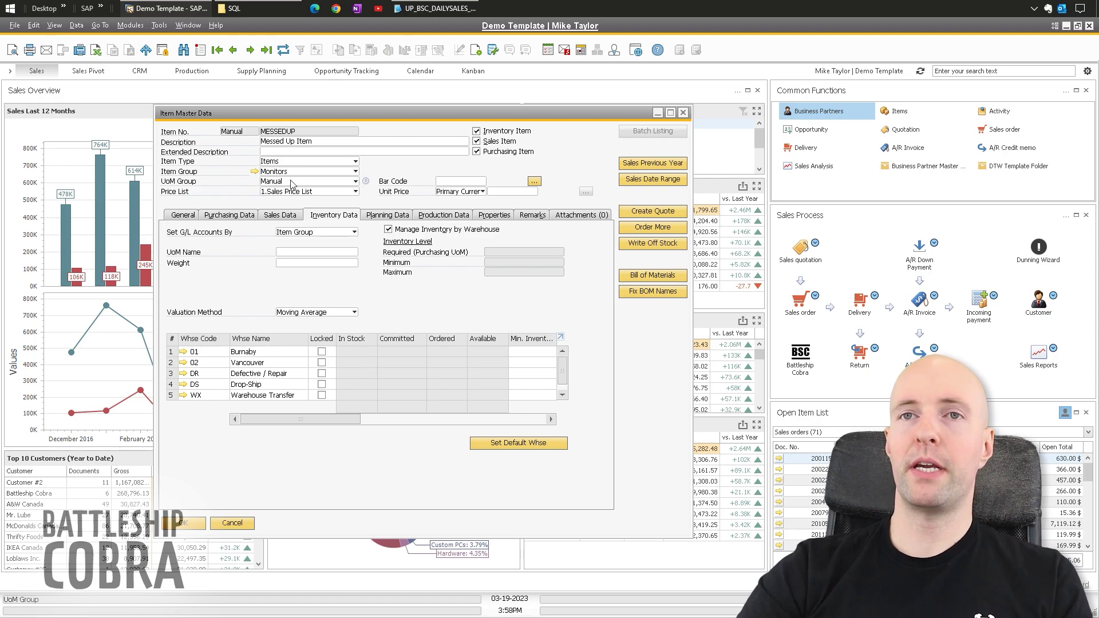
Step: Change the item group of MESSEDUP to Networking and update the item record
click(309, 171)
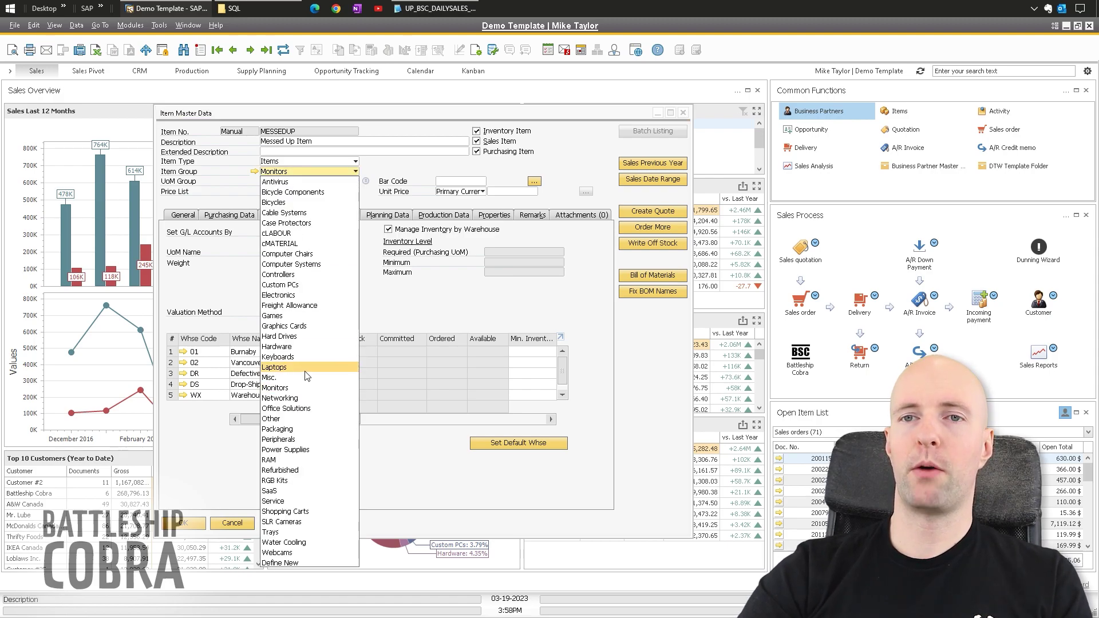
click(298, 399)
key(Return)
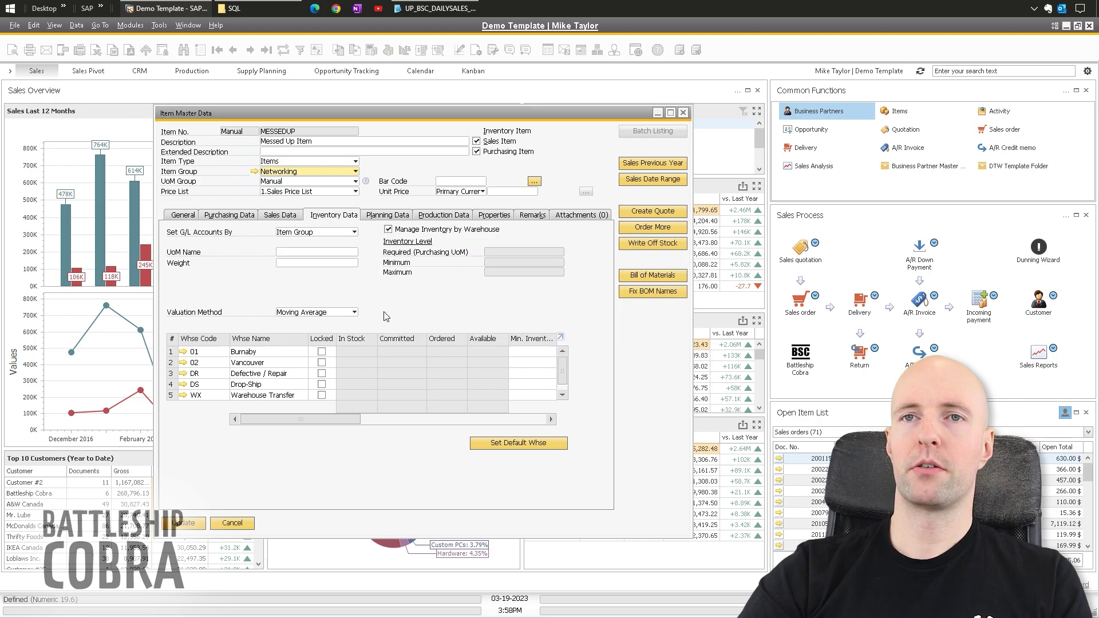
click(184, 523)
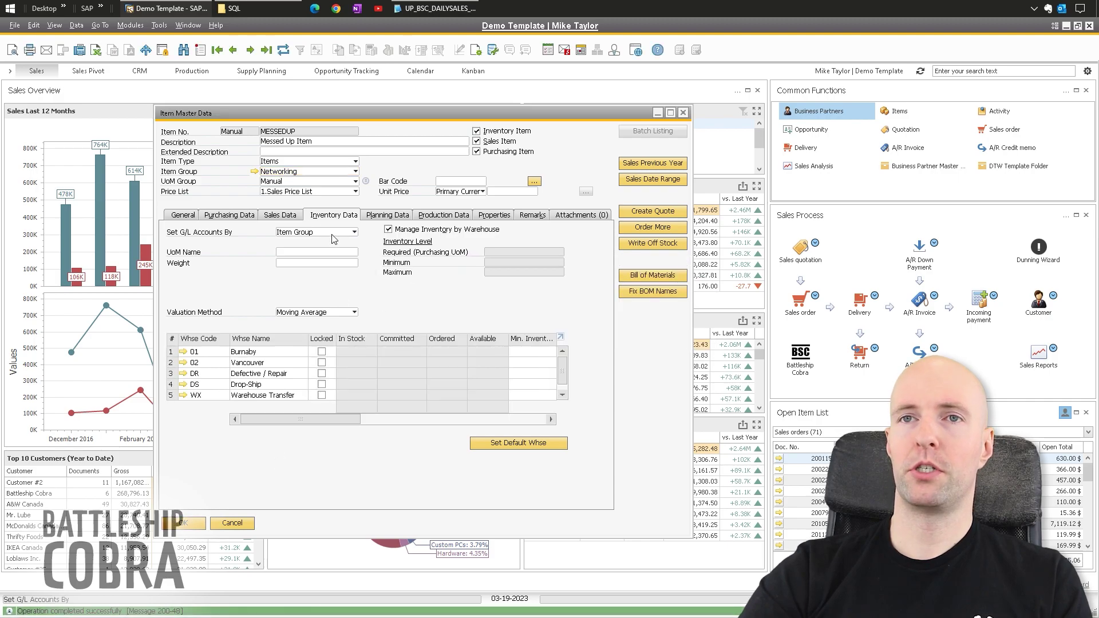
Step: Review the last goods issue for MESSEDUP, including its item cost, and return to the item master record
click(131, 25)
mouse_move(166, 135)
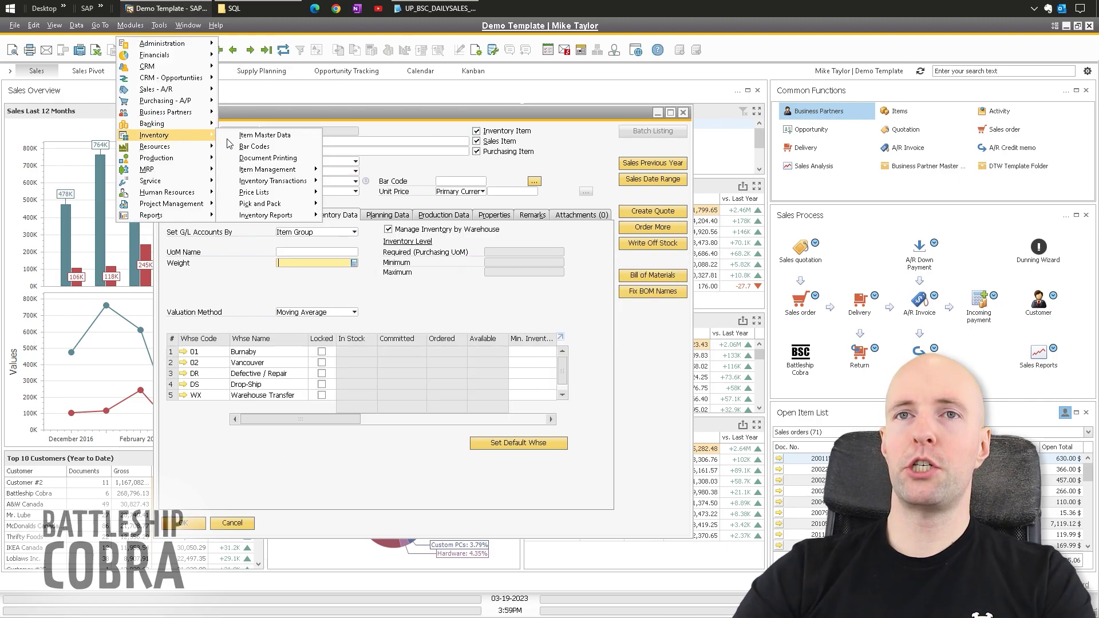
mouse_move(300, 183)
click(362, 193)
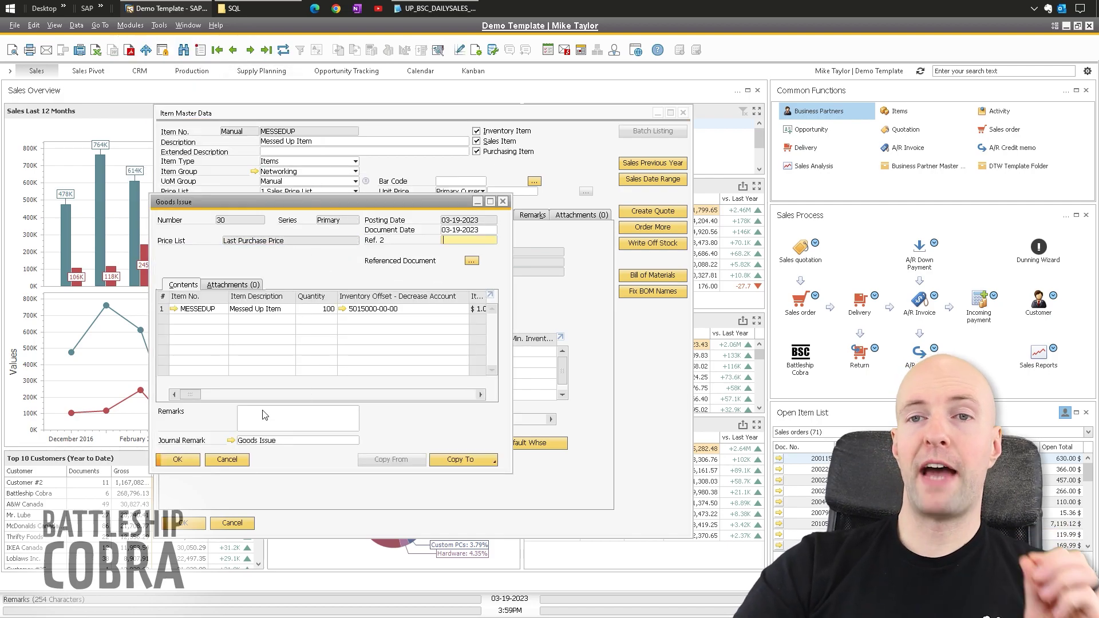
drag(191, 394, 202, 398)
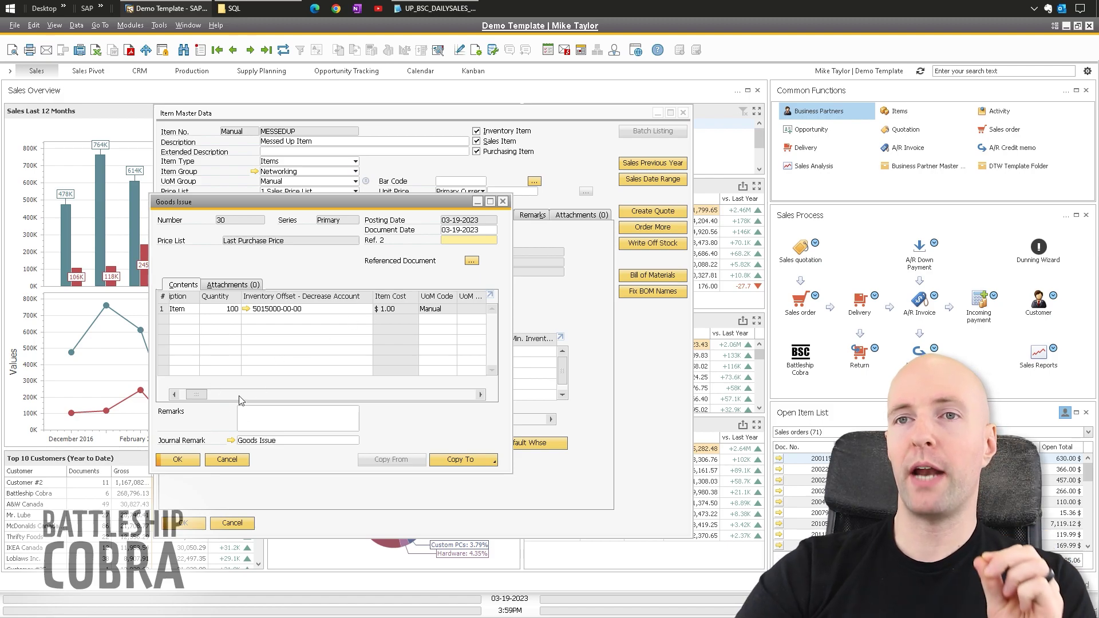
click(227, 459)
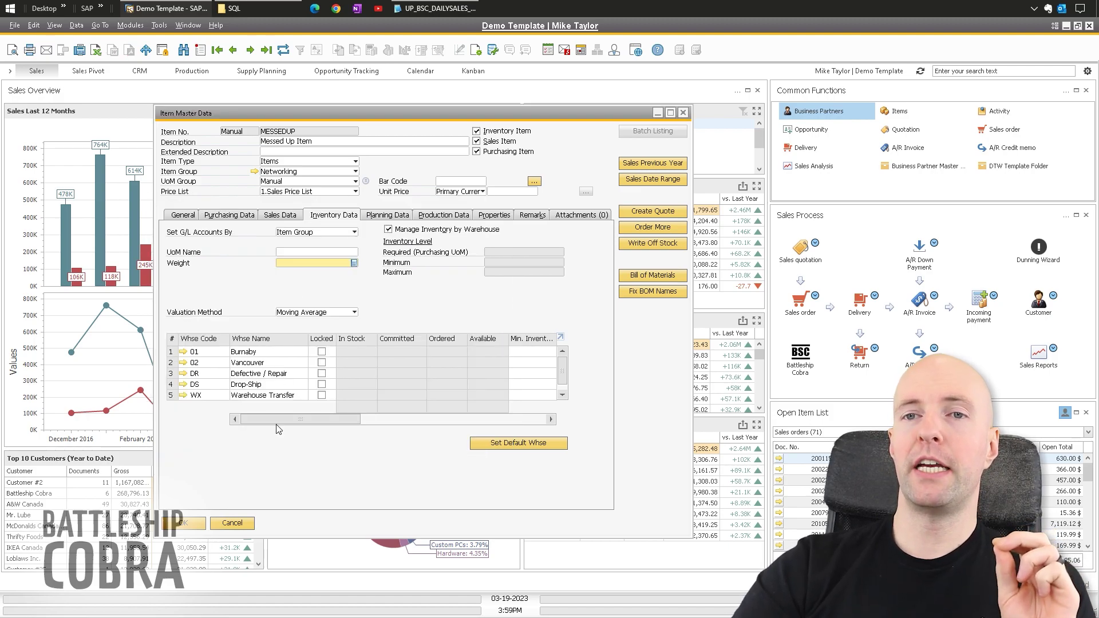
drag(277, 421, 250, 419)
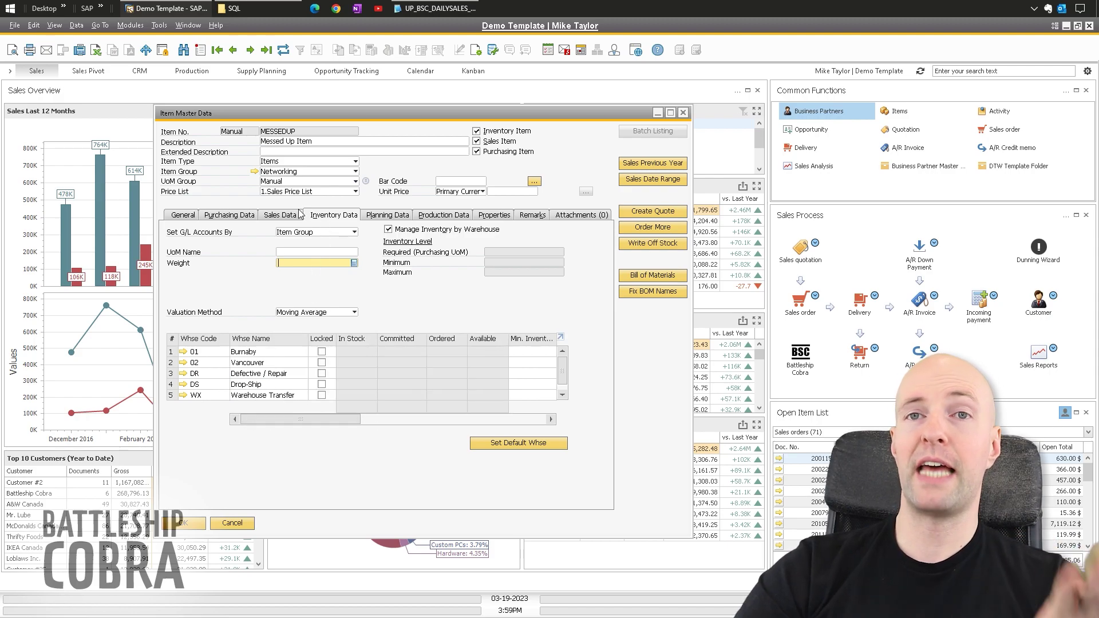
Step: Start a goods receipt and enter a line for MESSEDUP with a quantity of 100
click(131, 25)
mouse_move(178, 136)
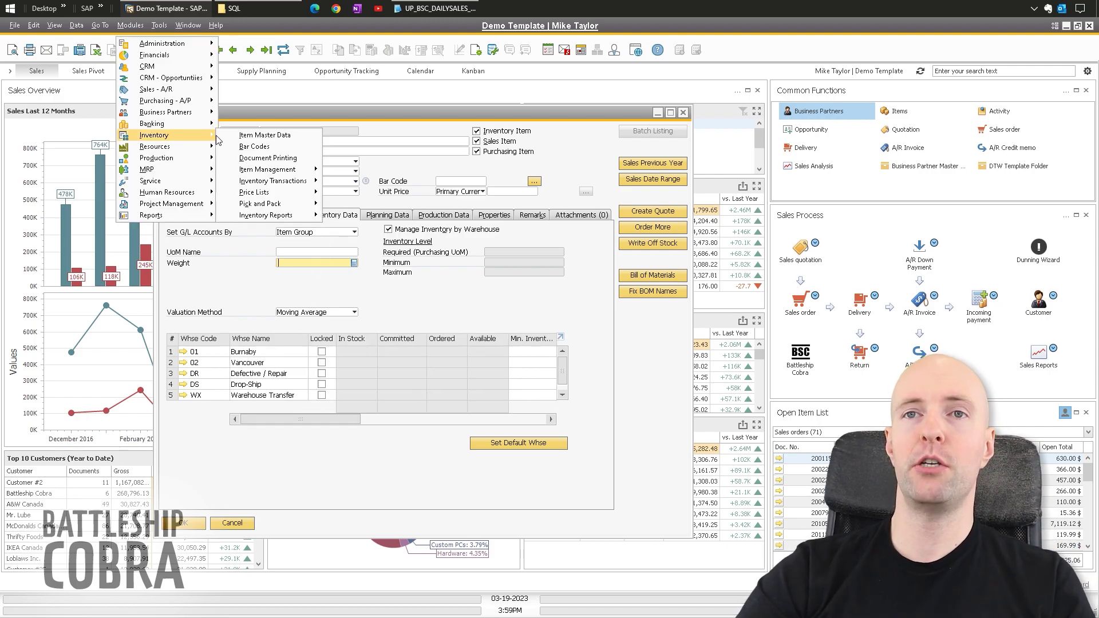
mouse_move(281, 183)
click(365, 182)
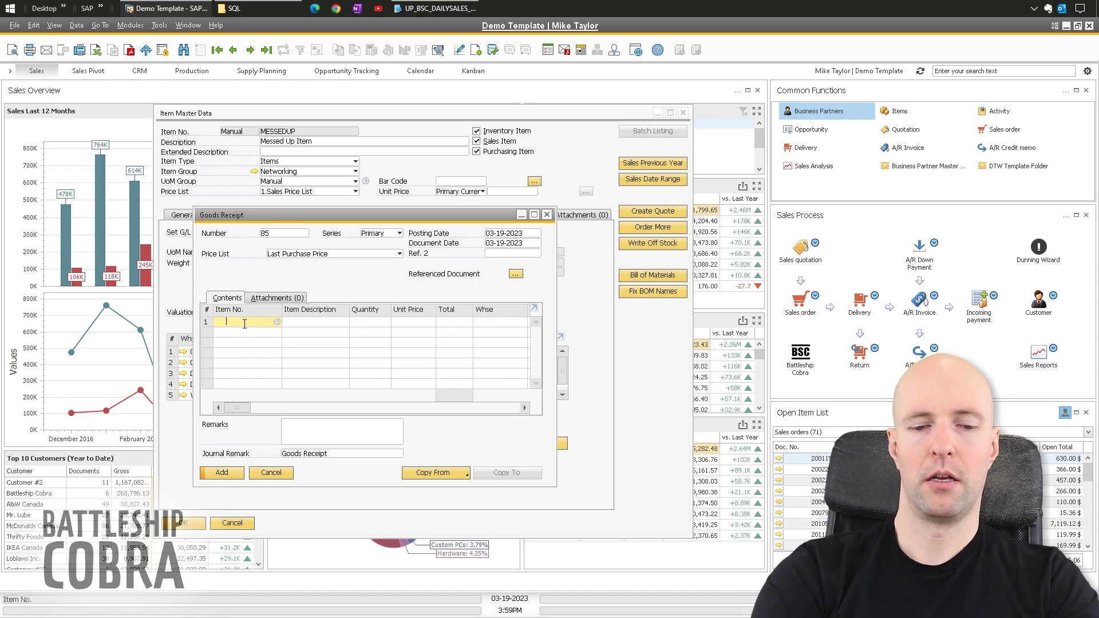
text(mes)
key(Tab)
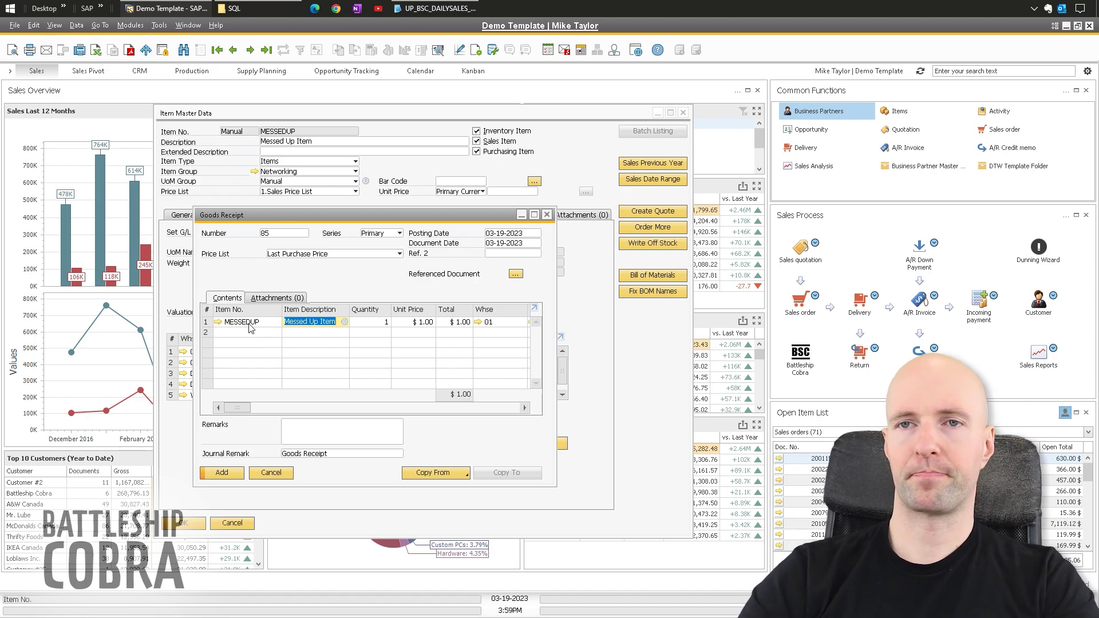
text(100)
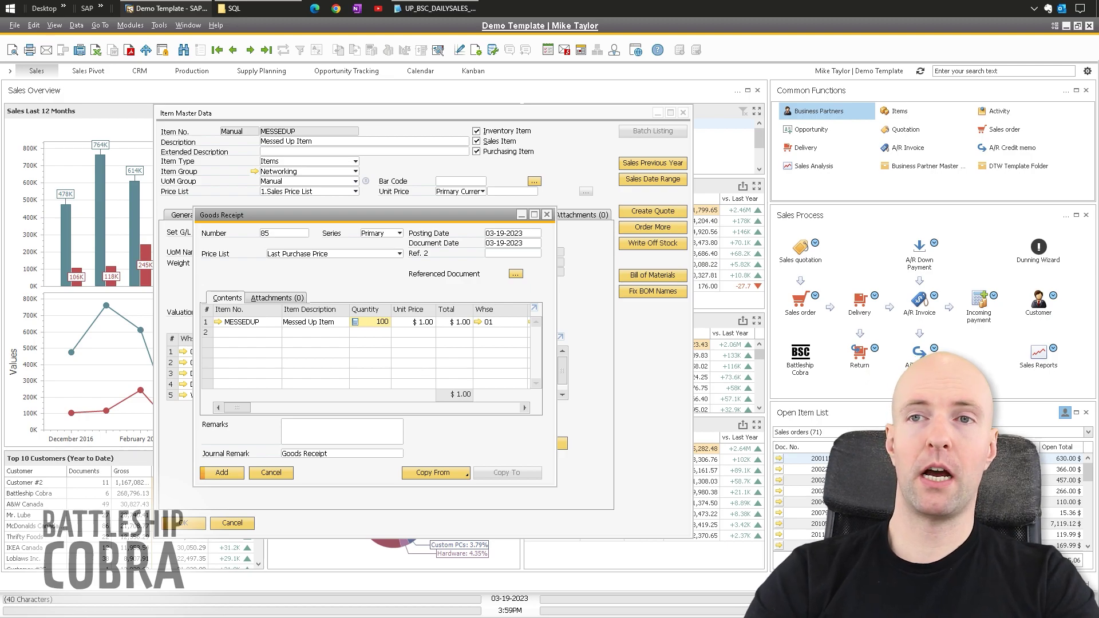
key(Tab)
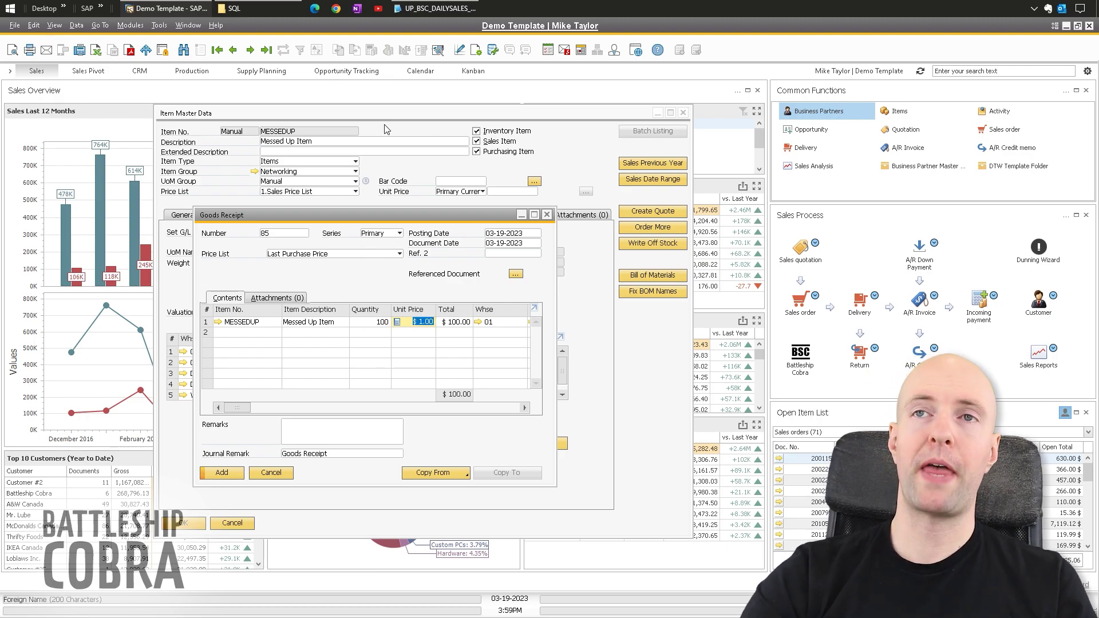
Step: Preview the journal entry of the goods receipt and add the document
click(438, 50)
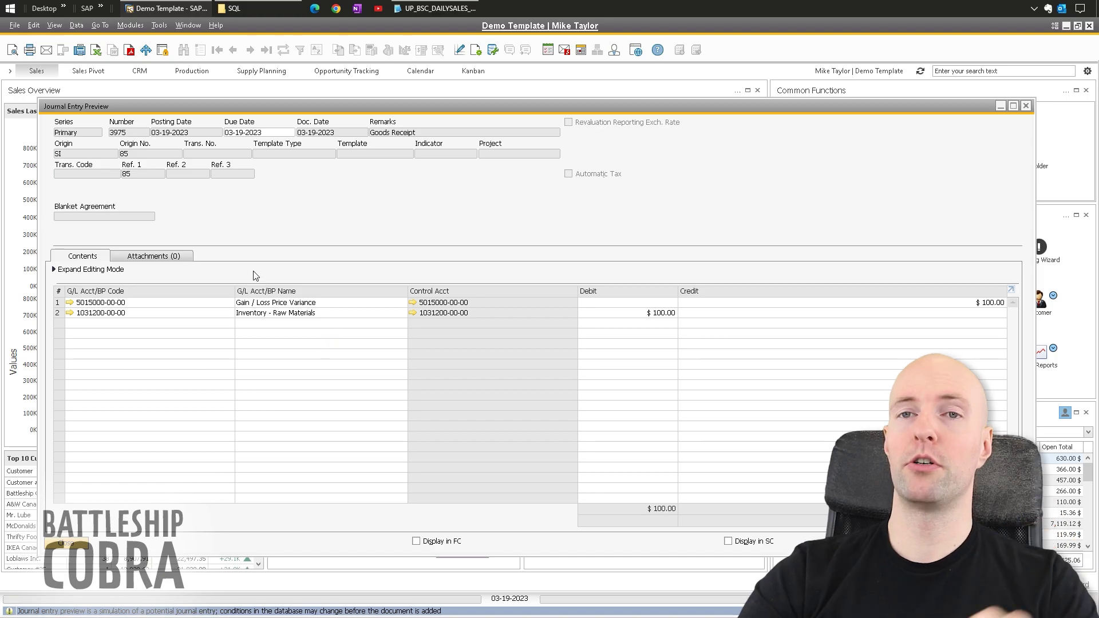
key(Escape)
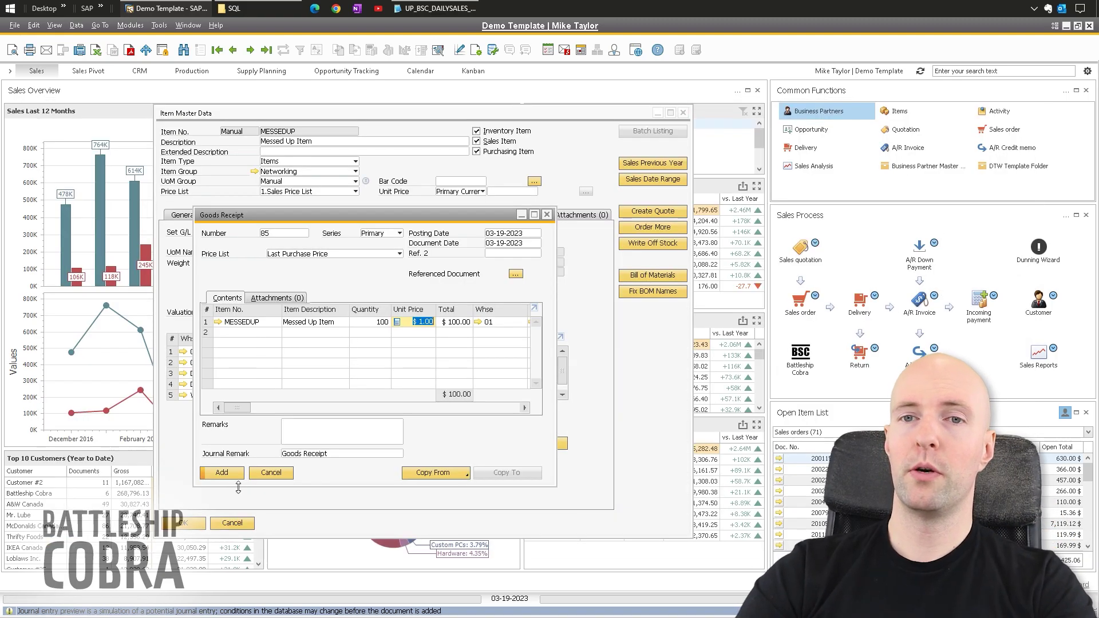
click(221, 472)
key(Return)
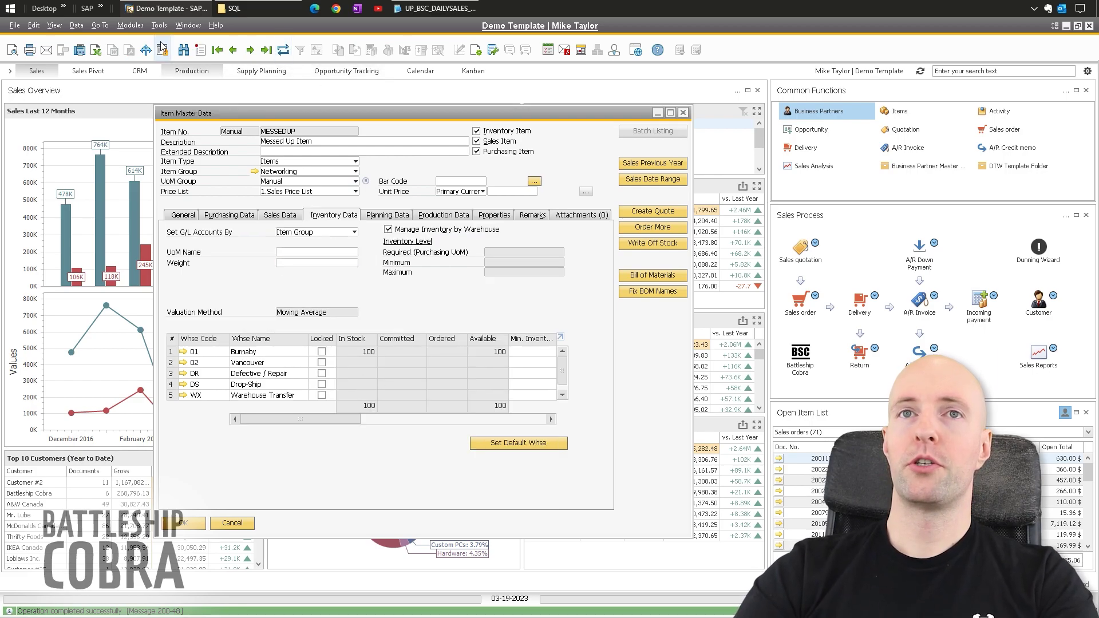
Step: Run the Inventory Audit Report for MESSEDUP across all warehouses, summarized by accounts
click(130, 25)
mouse_move(183, 135)
mouse_move(315, 215)
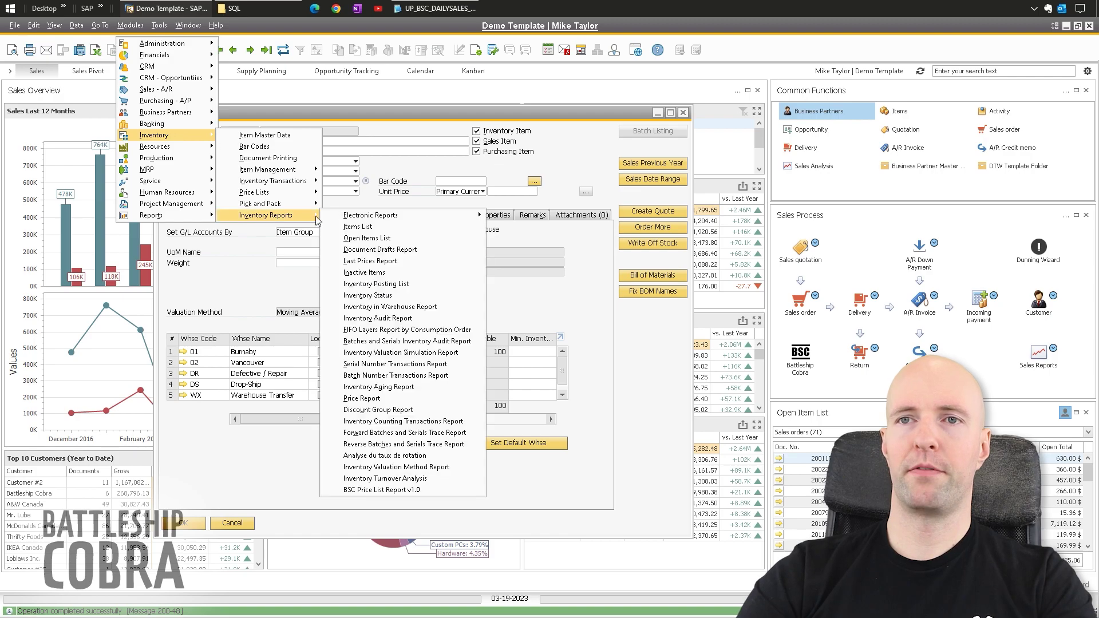
click(366, 313)
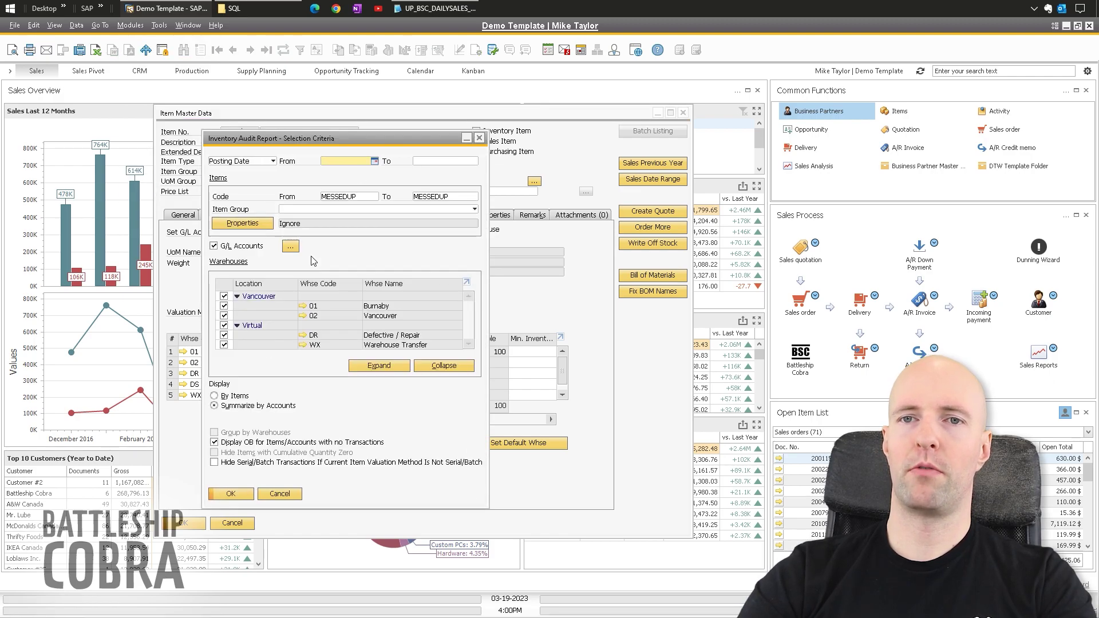
click(238, 494)
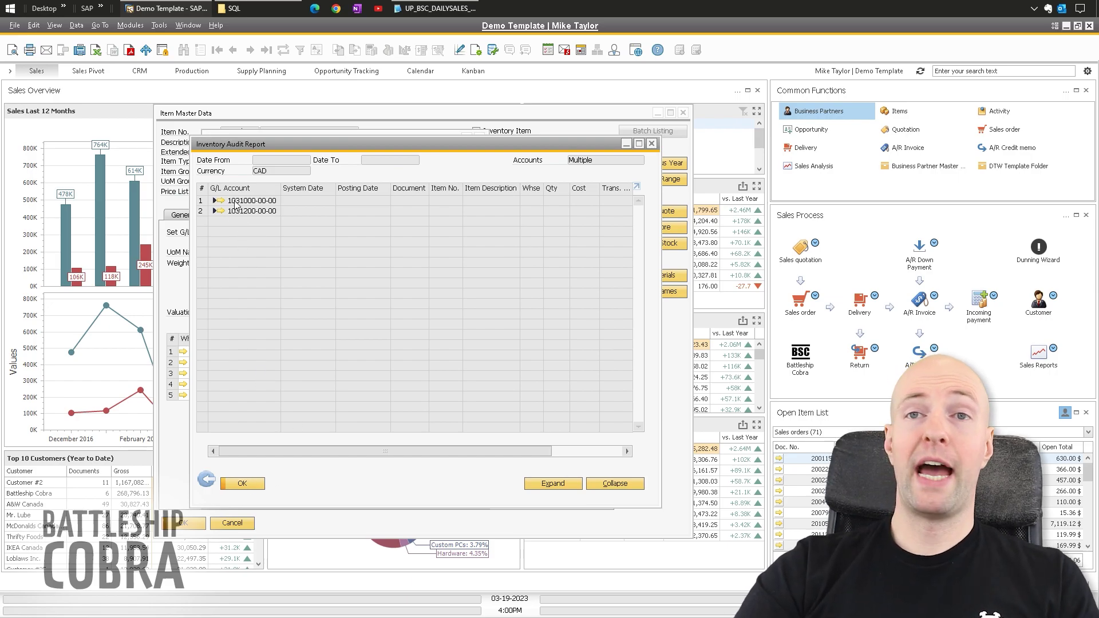
click(252, 212)
drag(318, 452, 390, 452)
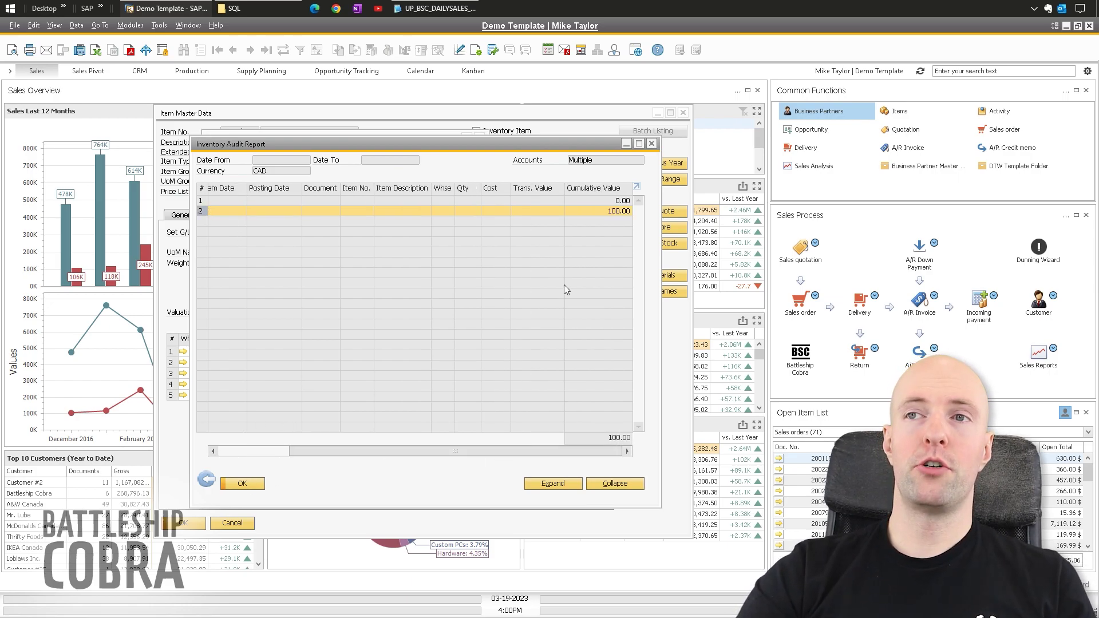
drag(490, 452, 418, 452)
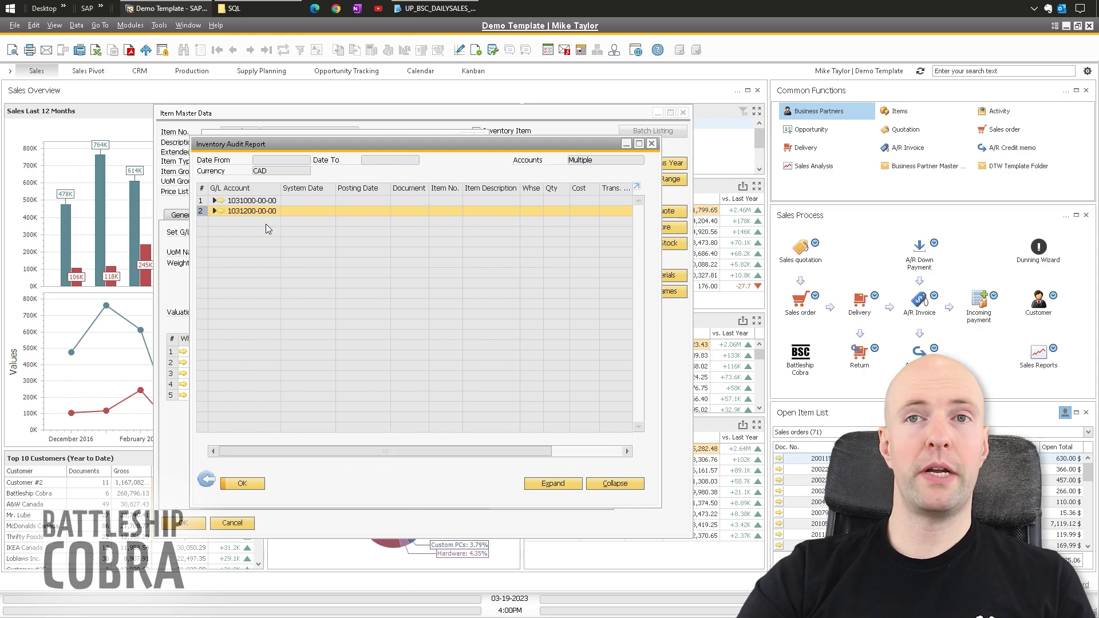
click(252, 202)
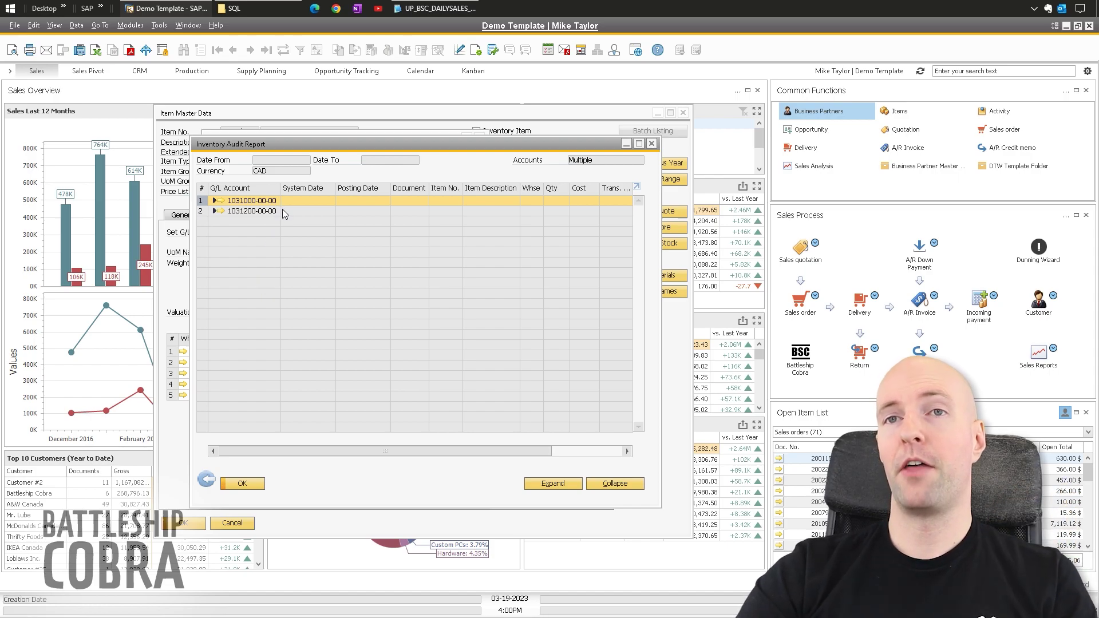
drag(339, 452, 420, 451)
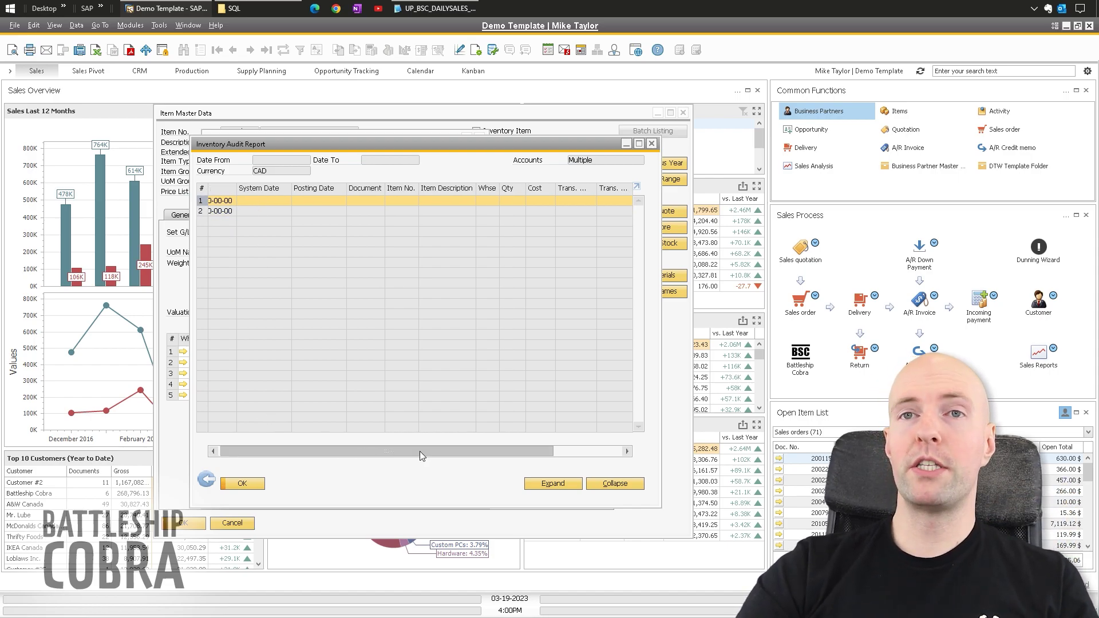
click(240, 451)
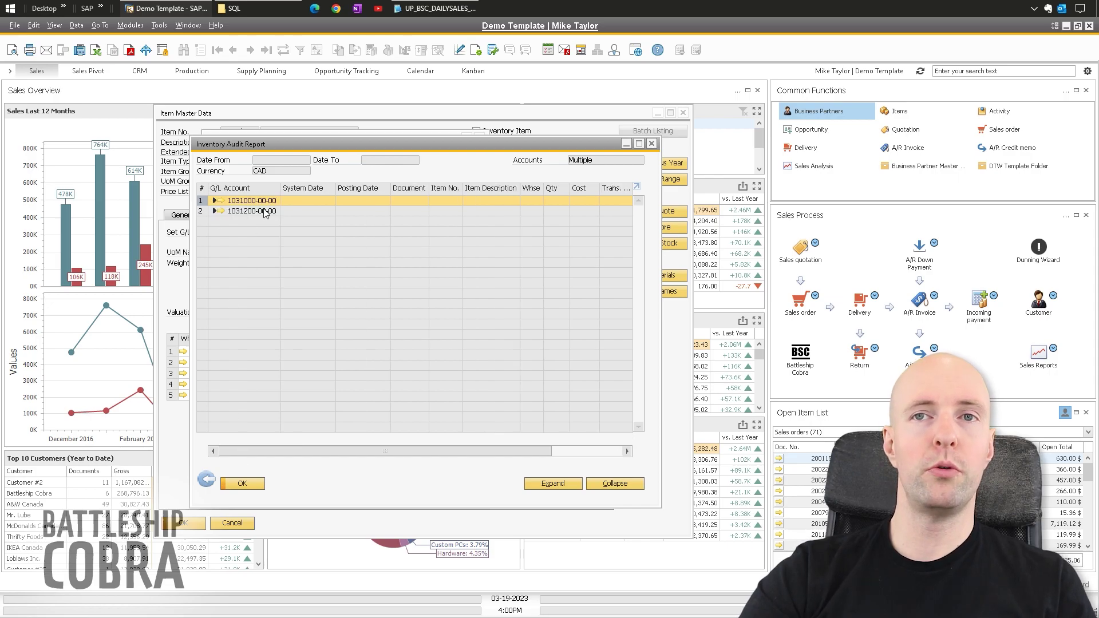
click(207, 479)
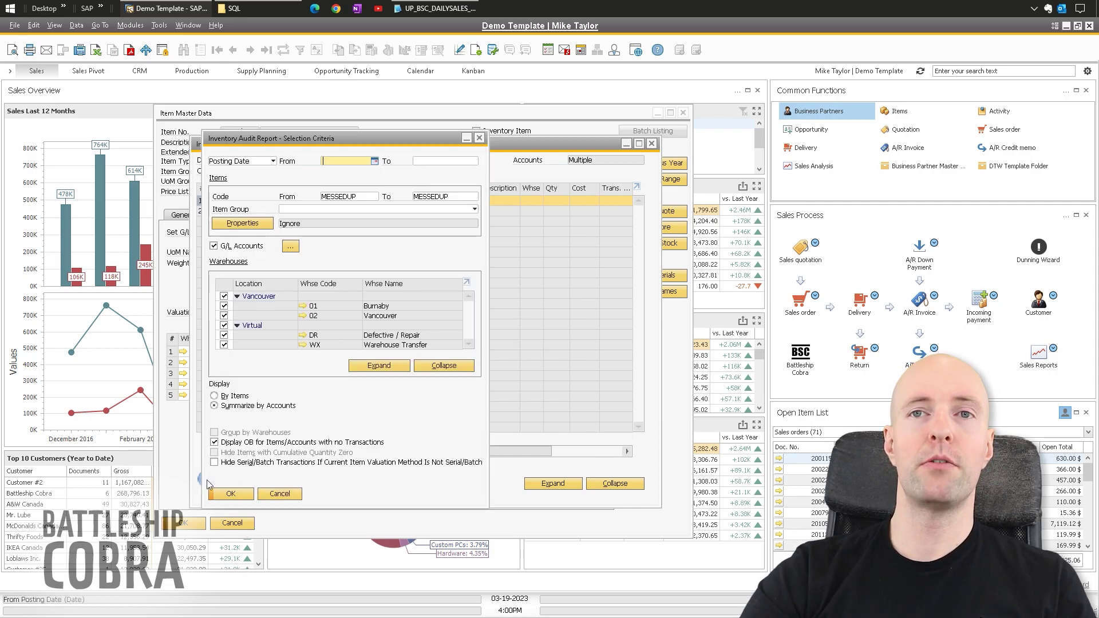
click(279, 494)
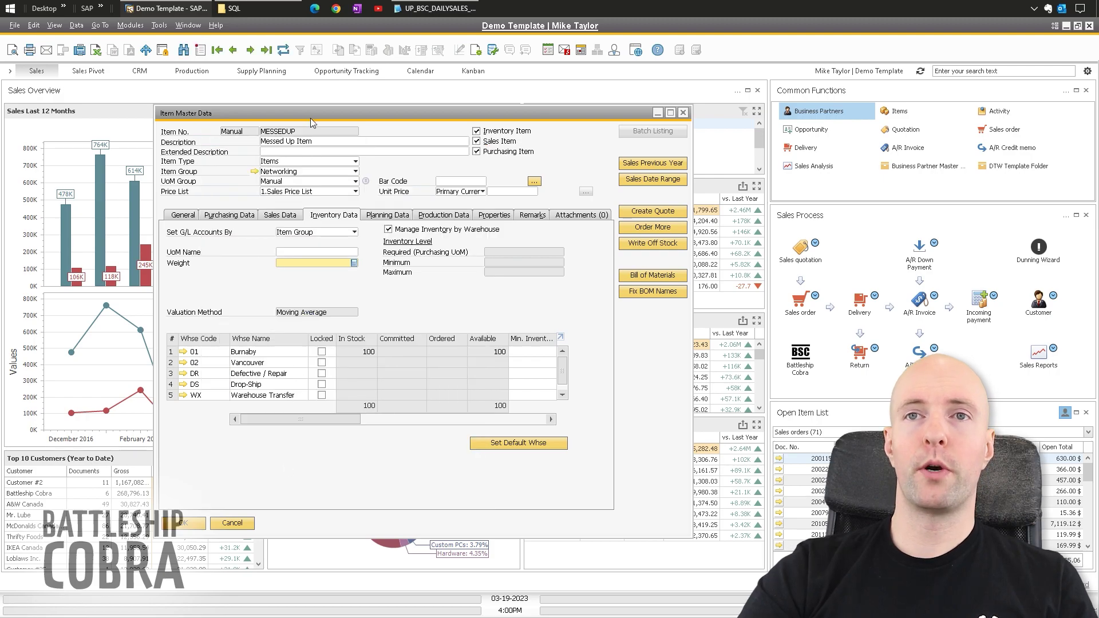
Step: Change the item group of MESSEDUP to Monitors, accept updating the item information from the group, and update the record
click(273, 173)
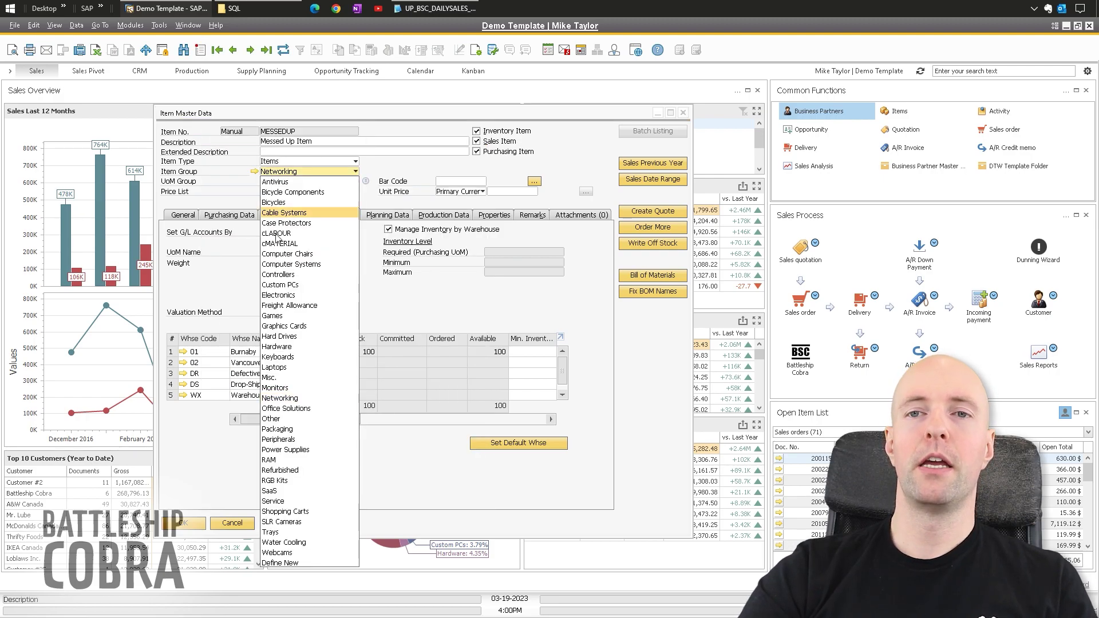
click(277, 395)
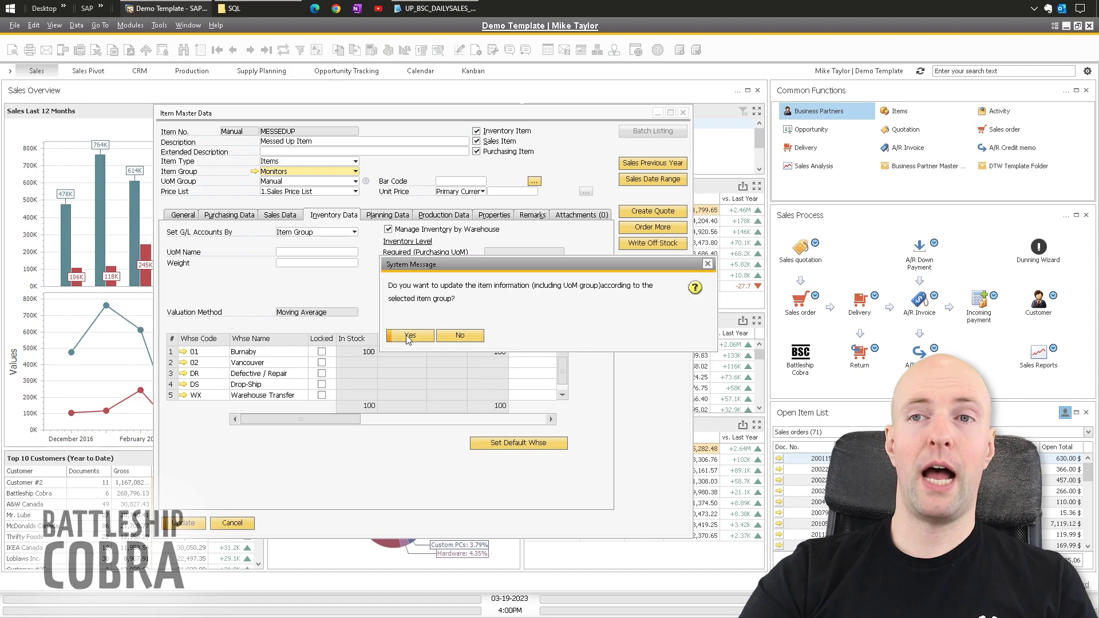
click(408, 339)
click(184, 523)
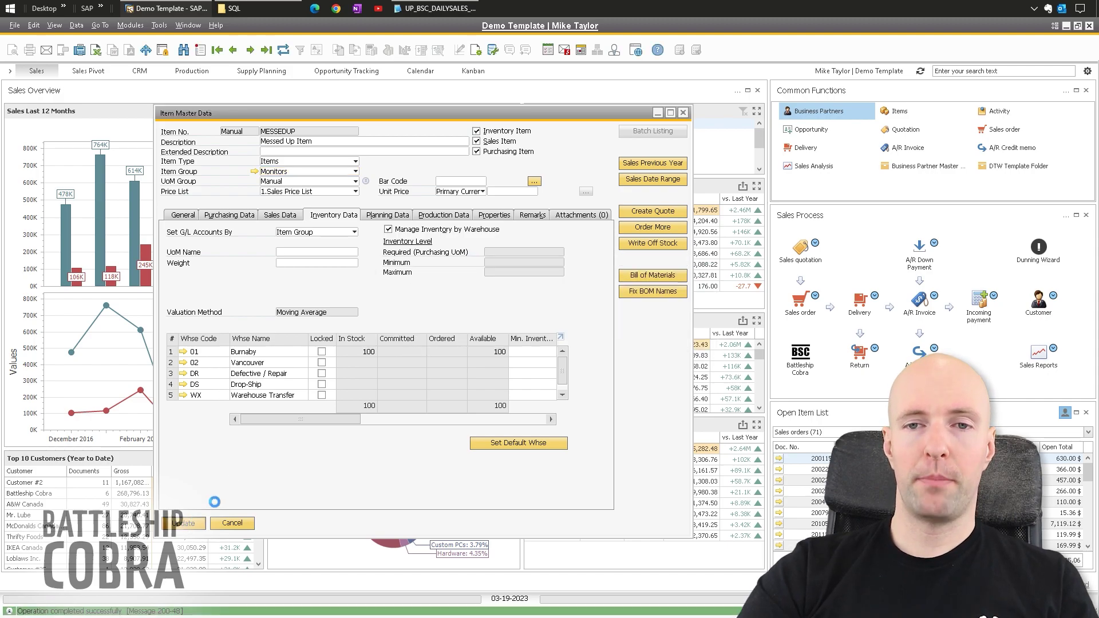
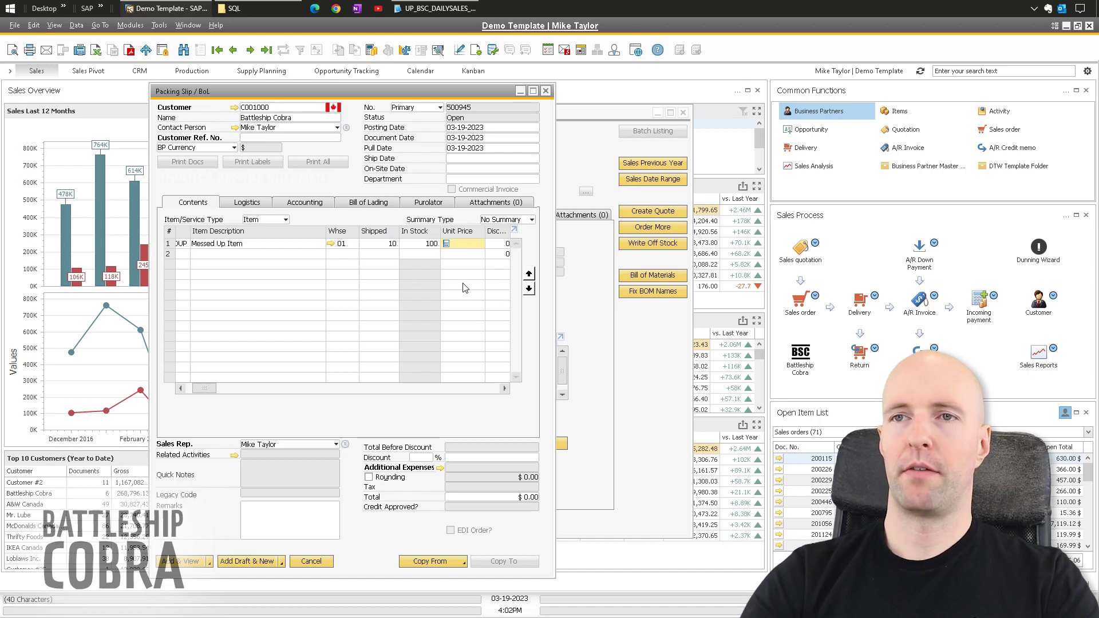
Step: Set the unit price of the MESSEDUP line to 1 and add the packing slip after previewing its journal entry
text(1)
key(Tab)
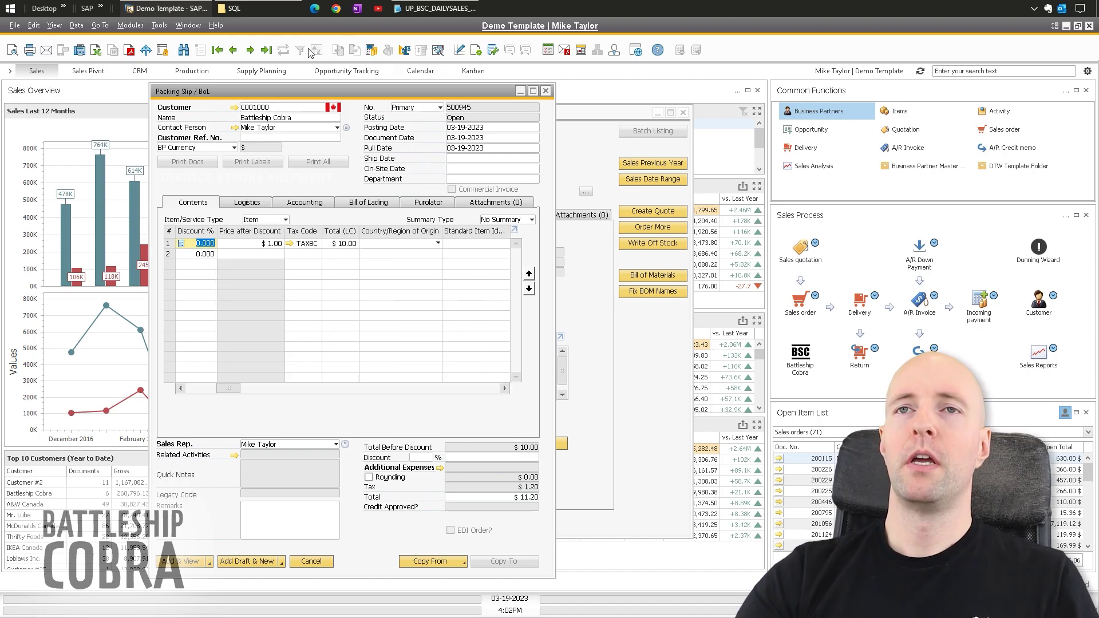
click(439, 52)
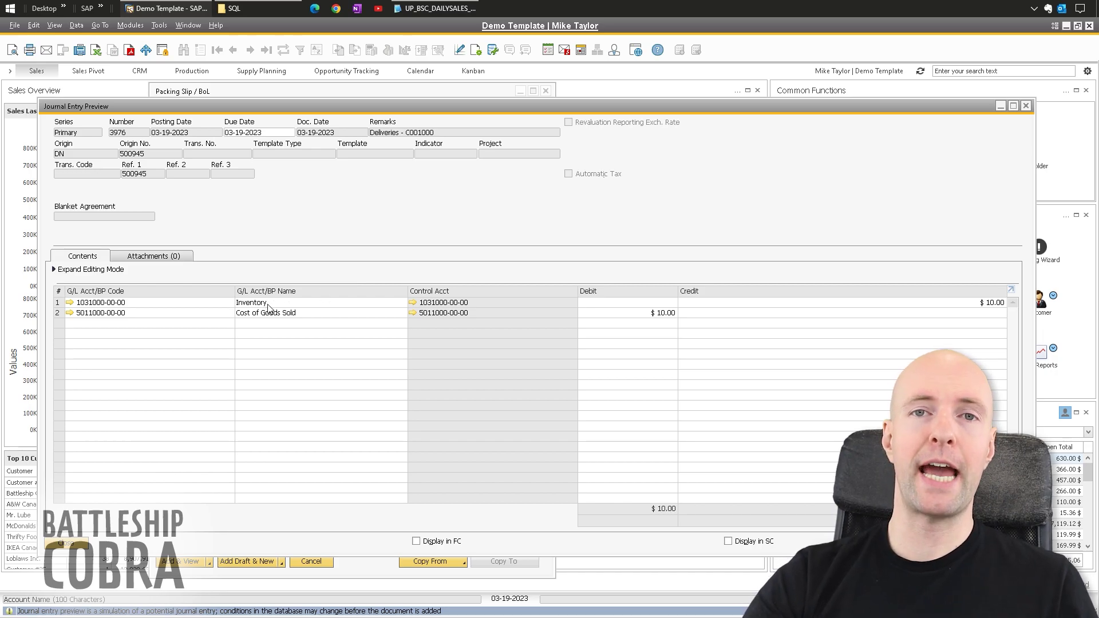
click(1029, 108)
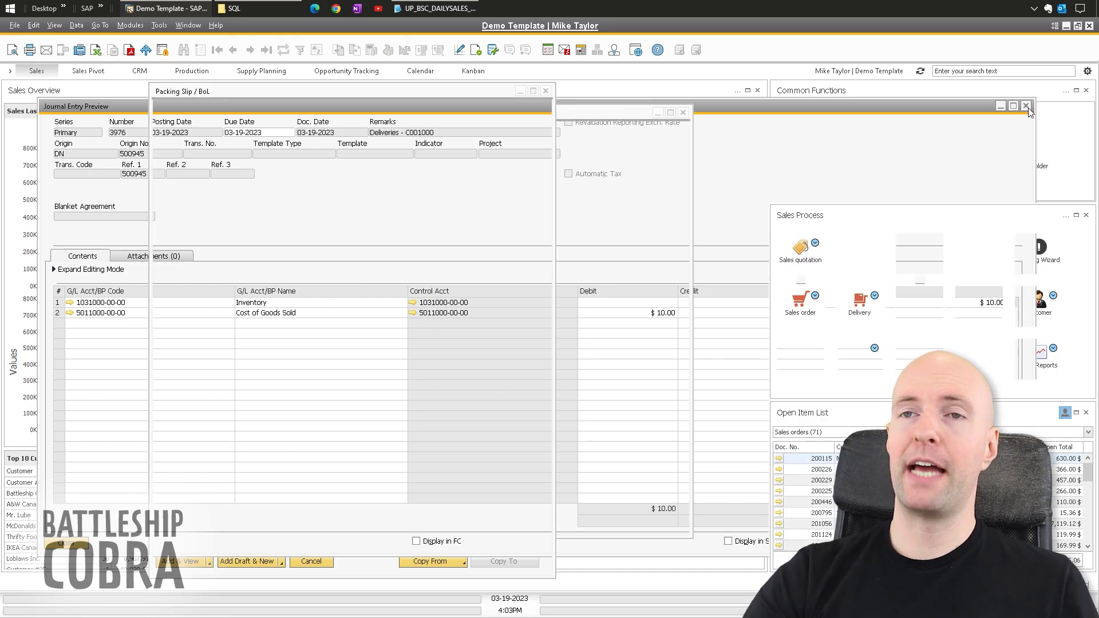
click(192, 562)
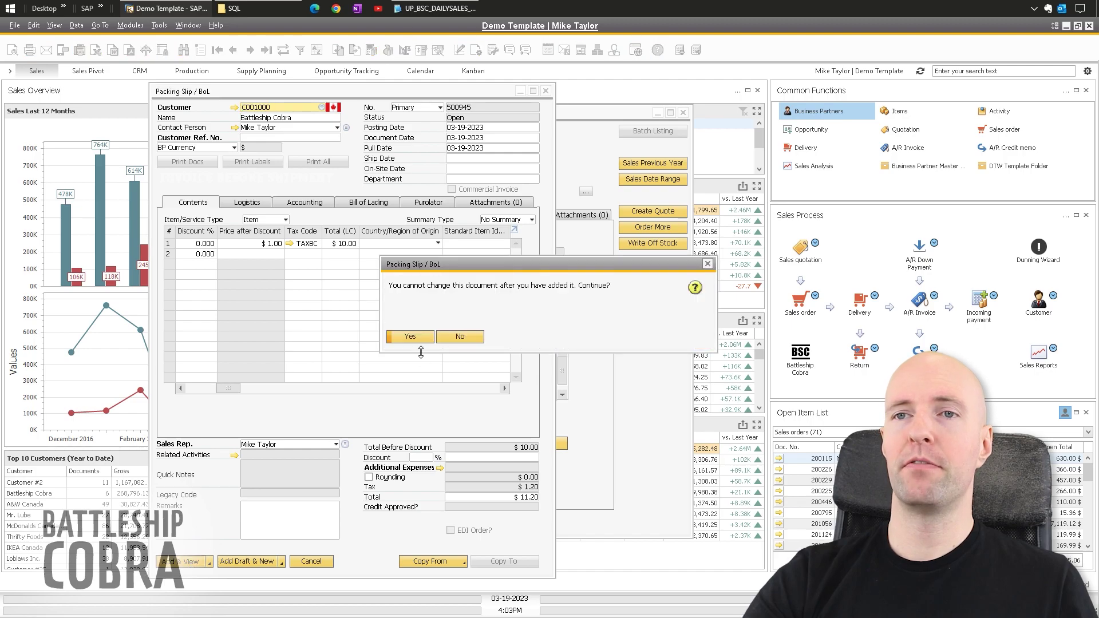
click(416, 341)
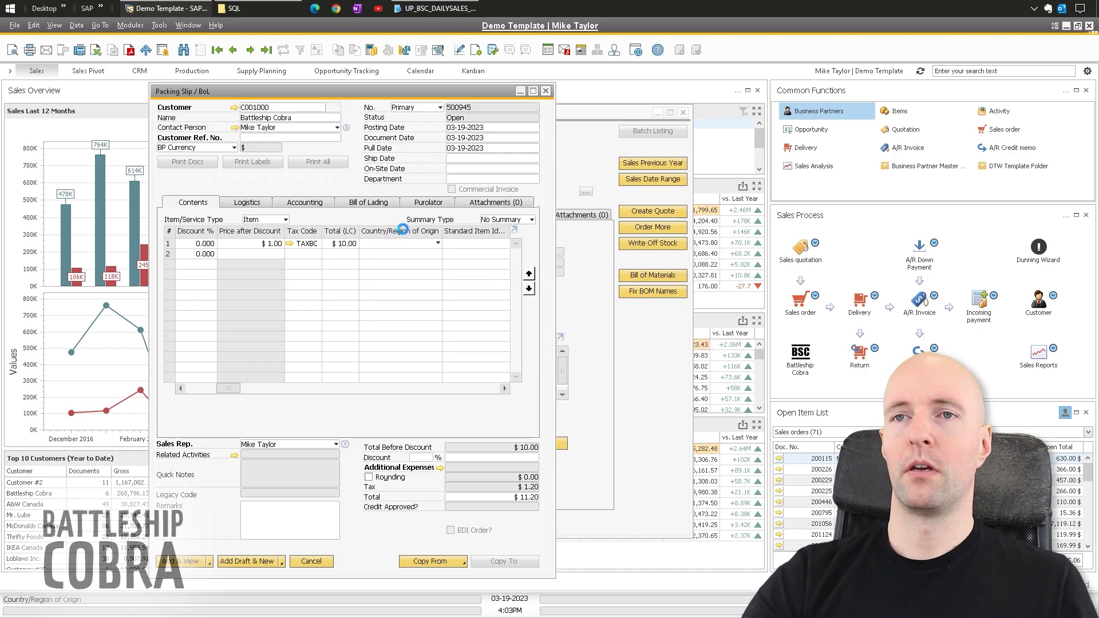
Step: Run the Inventory Audit Report for MESSEDUP across all warehouses again, with the results summarized by accounts
click(130, 25)
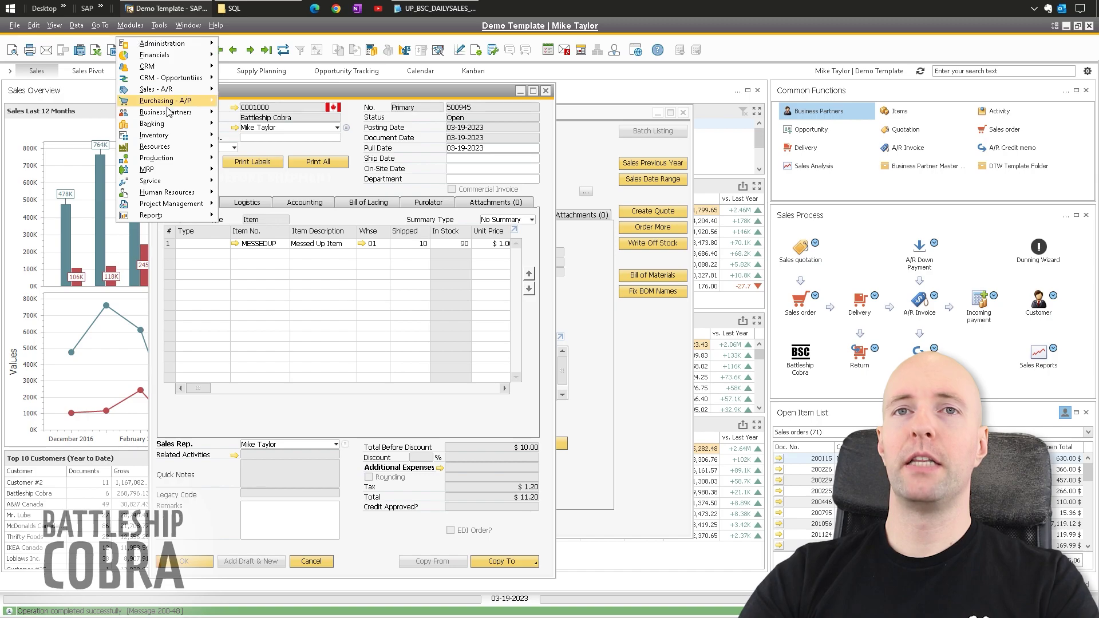
mouse_move(154, 135)
mouse_move(269, 215)
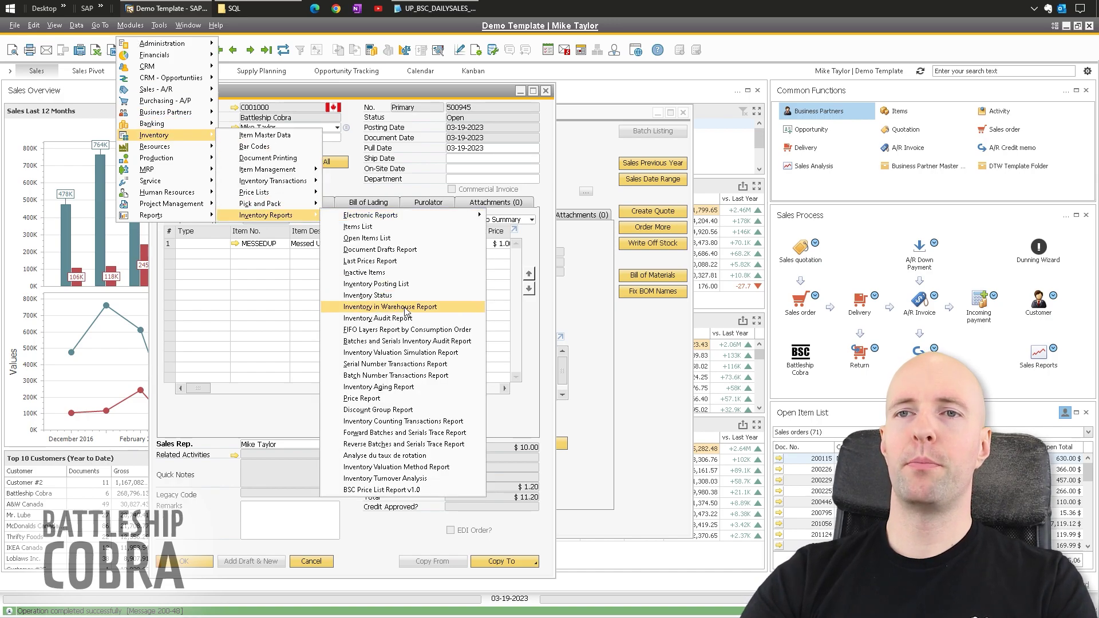
click(378, 318)
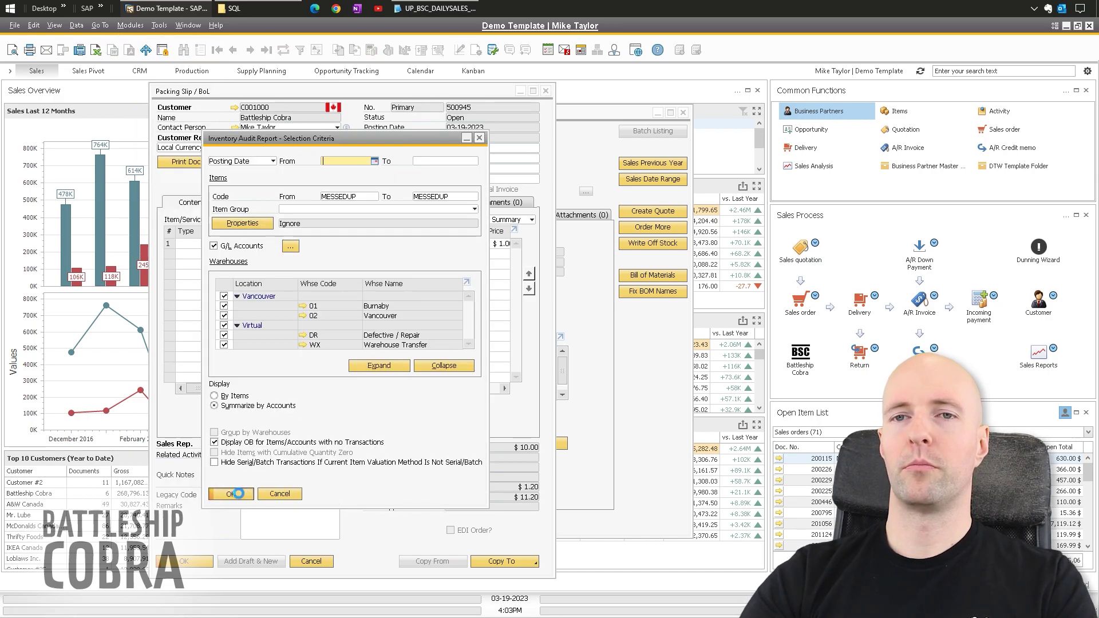
click(243, 491)
click(591, 454)
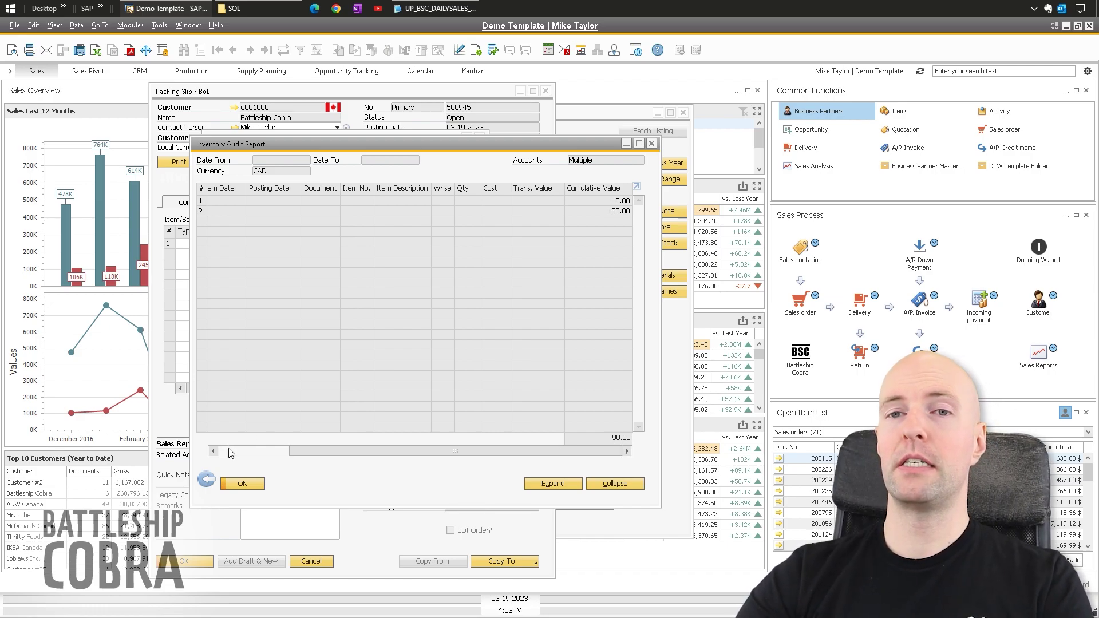
drag(554, 449, 484, 450)
click(261, 201)
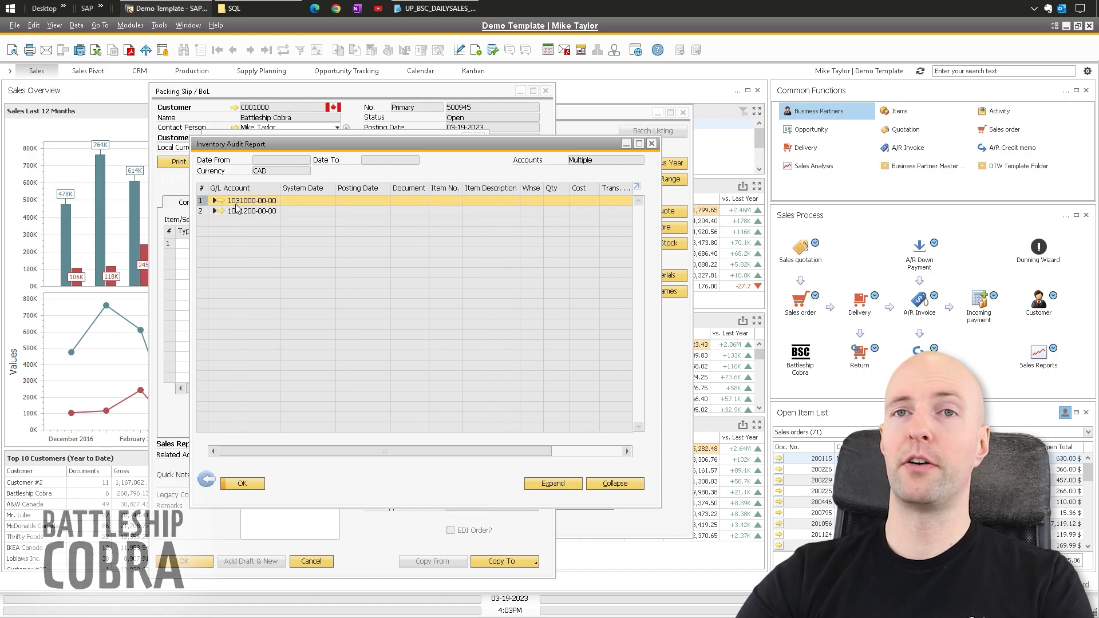
drag(287, 452, 340, 462)
click(590, 451)
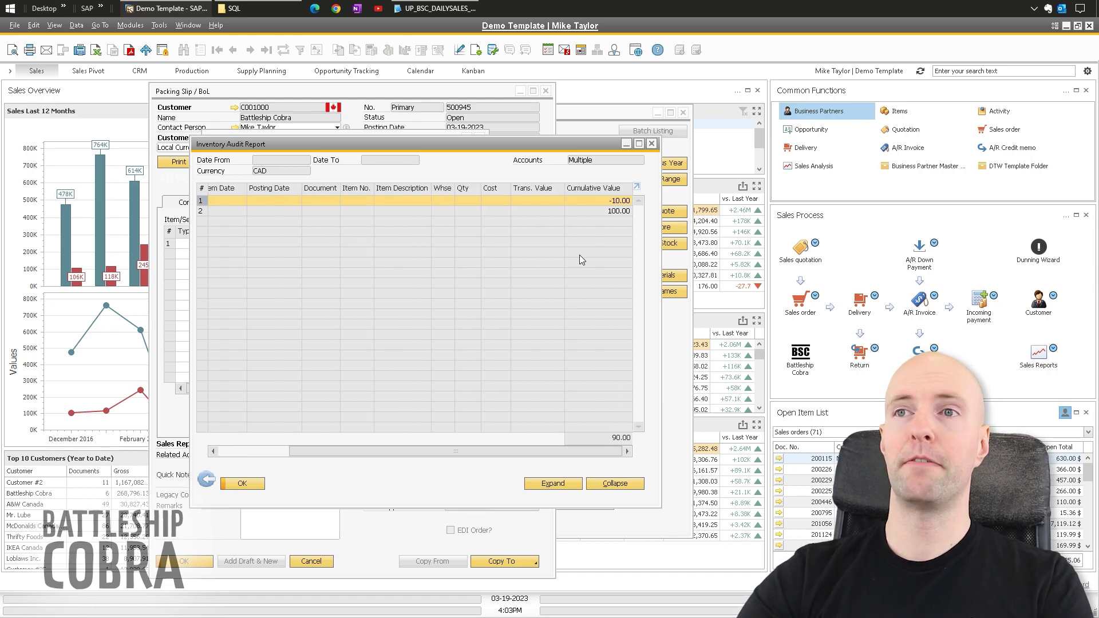
click(617, 211)
click(618, 202)
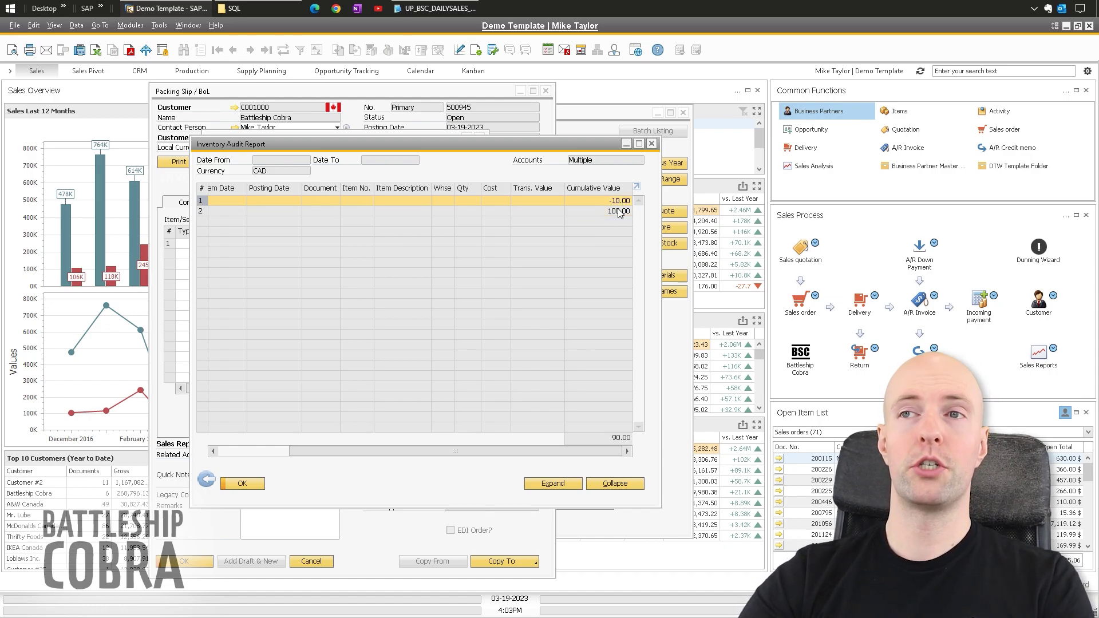
click(618, 212)
click(620, 202)
click(618, 212)
click(618, 202)
click(618, 212)
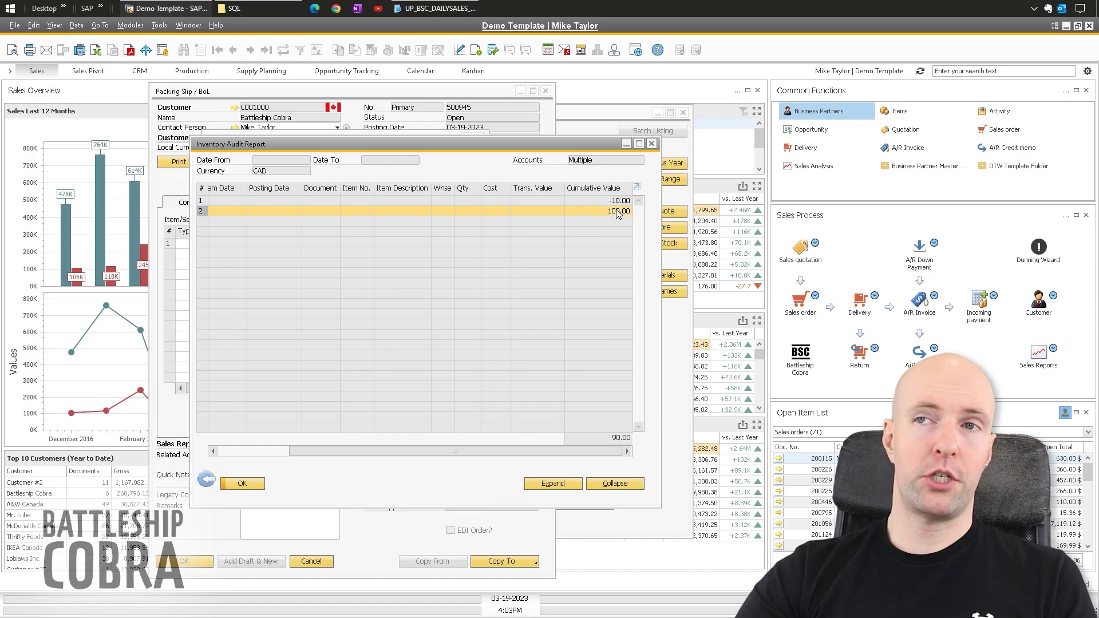
click(618, 202)
click(616, 212)
click(615, 202)
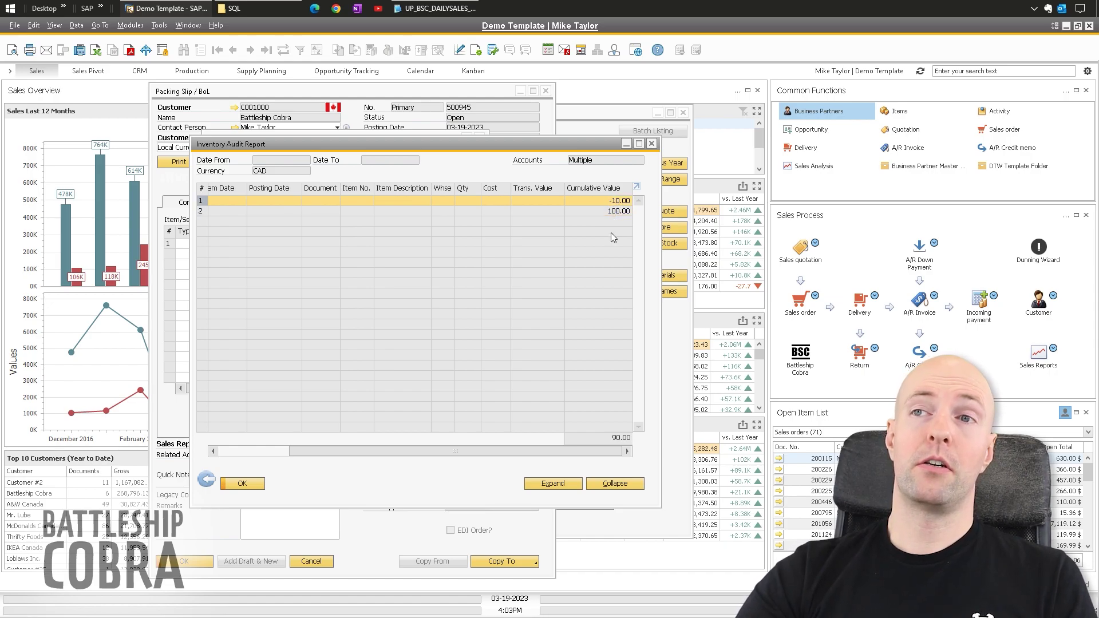
key(Down)
click(599, 201)
click(612, 212)
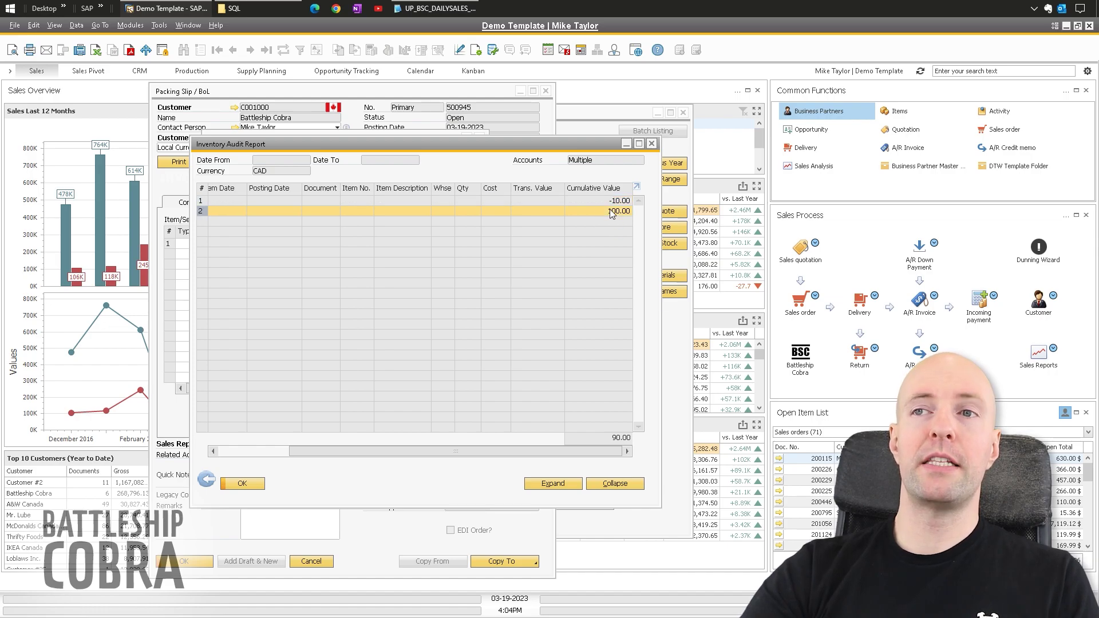
key(Up)
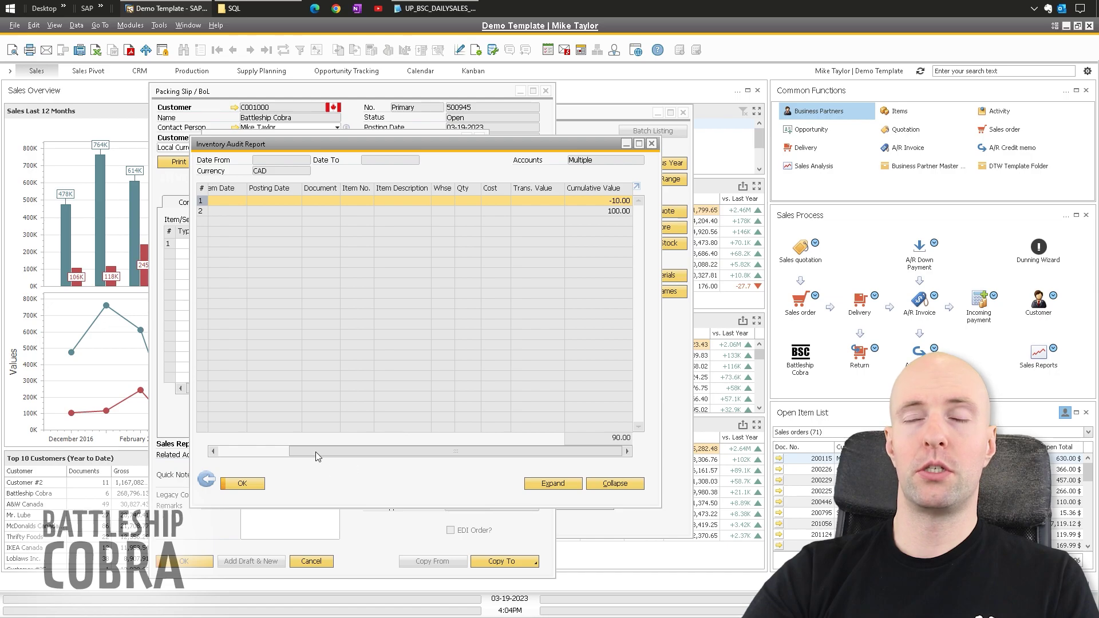
click(252, 450)
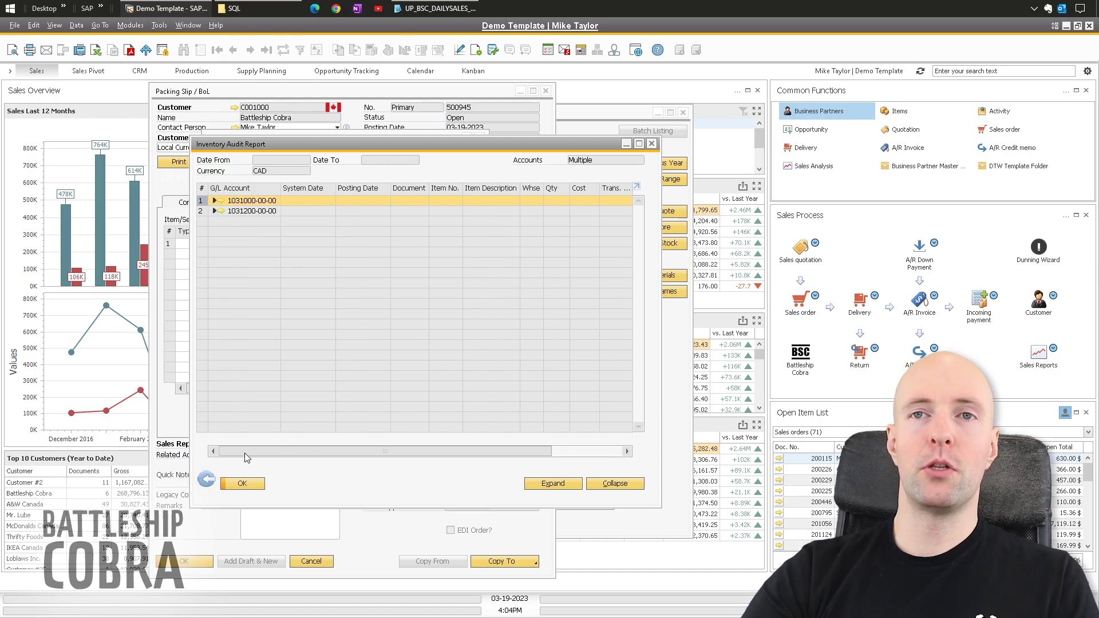
drag(245, 452, 404, 445)
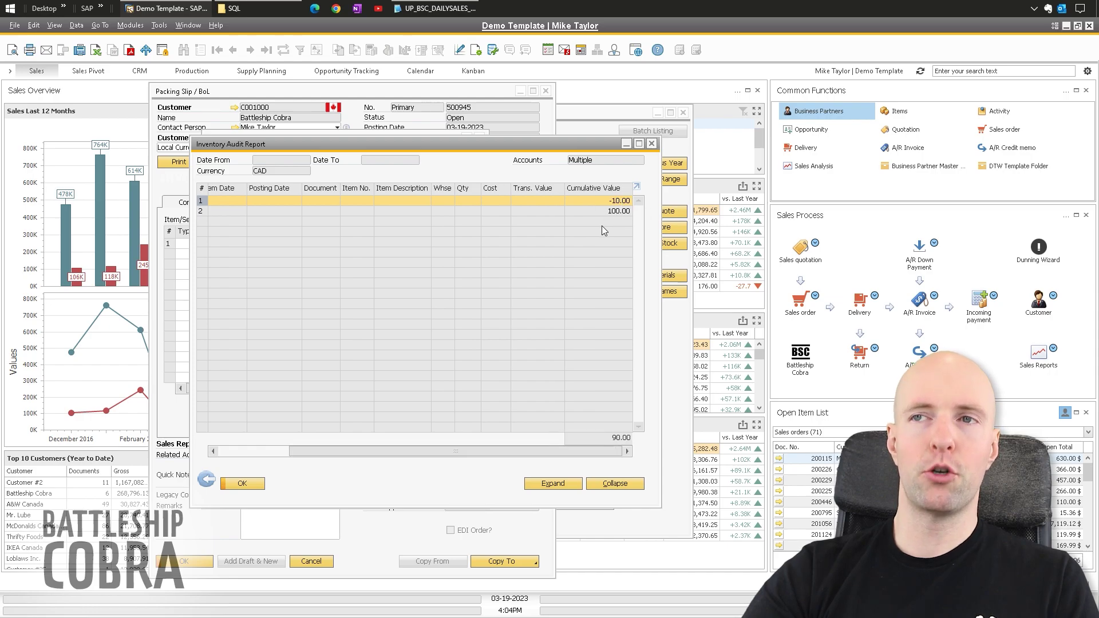
click(612, 213)
click(247, 451)
drag(247, 452, 477, 455)
click(605, 200)
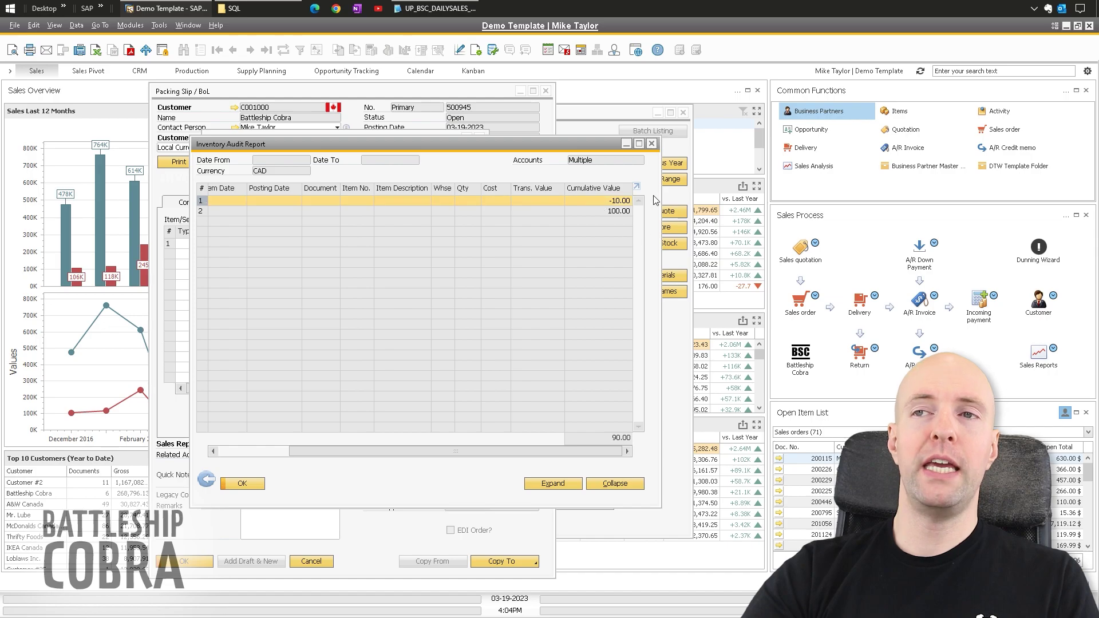
click(600, 211)
click(601, 201)
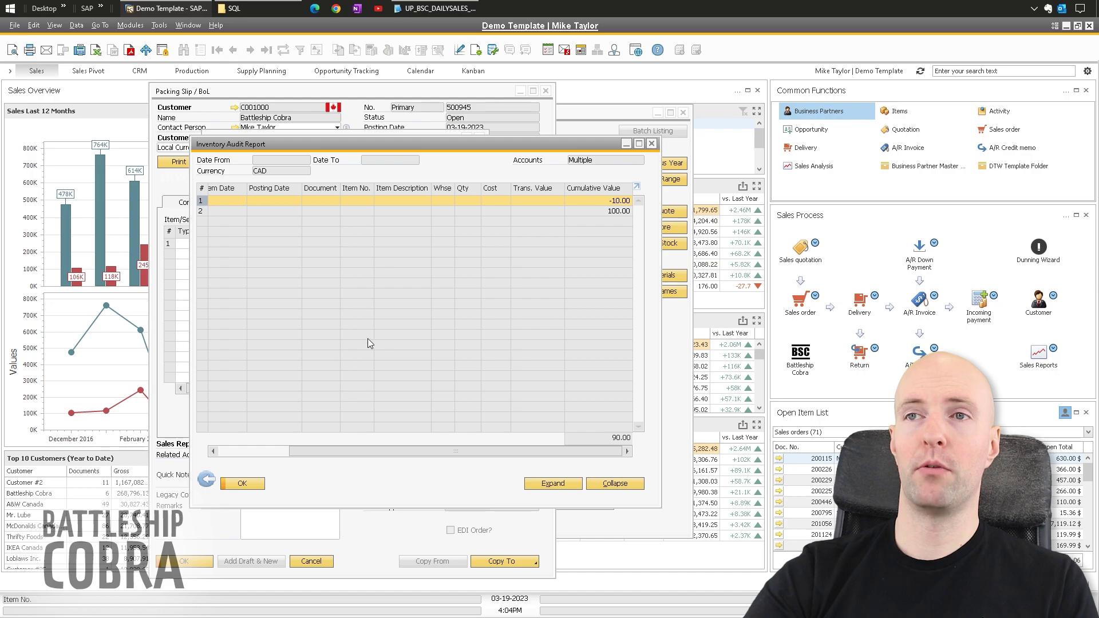
click(235, 452)
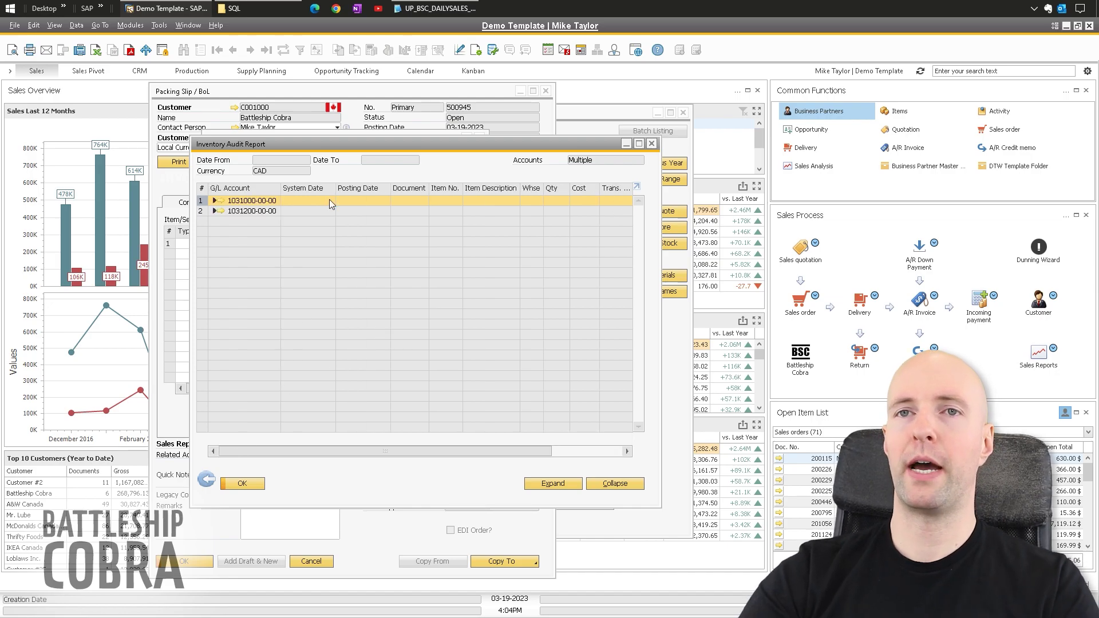
Step: Start an inventory revaluation of type Inventory Debit/Credit with a line for item MESSEDUP in warehouse 01
click(130, 26)
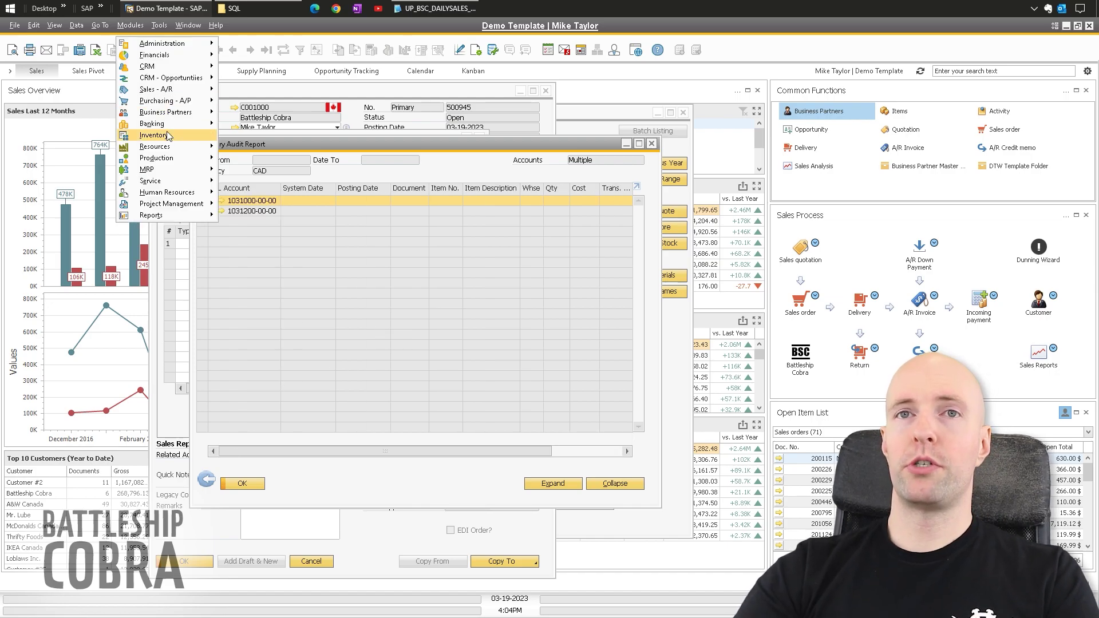
mouse_move(154, 135)
mouse_move(287, 216)
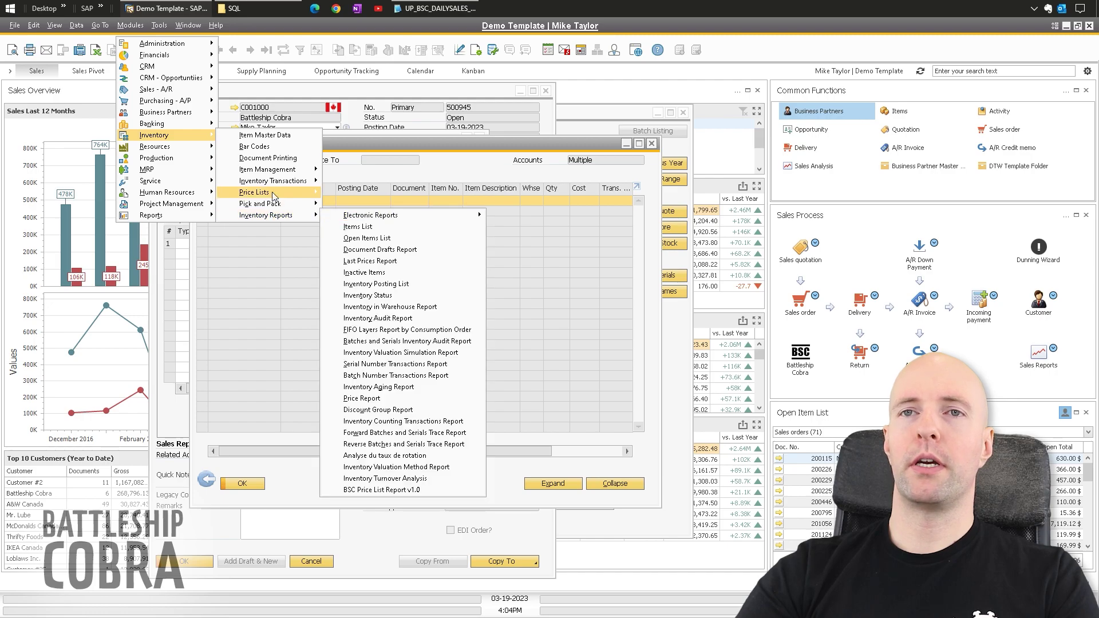
mouse_move(275, 181)
click(368, 284)
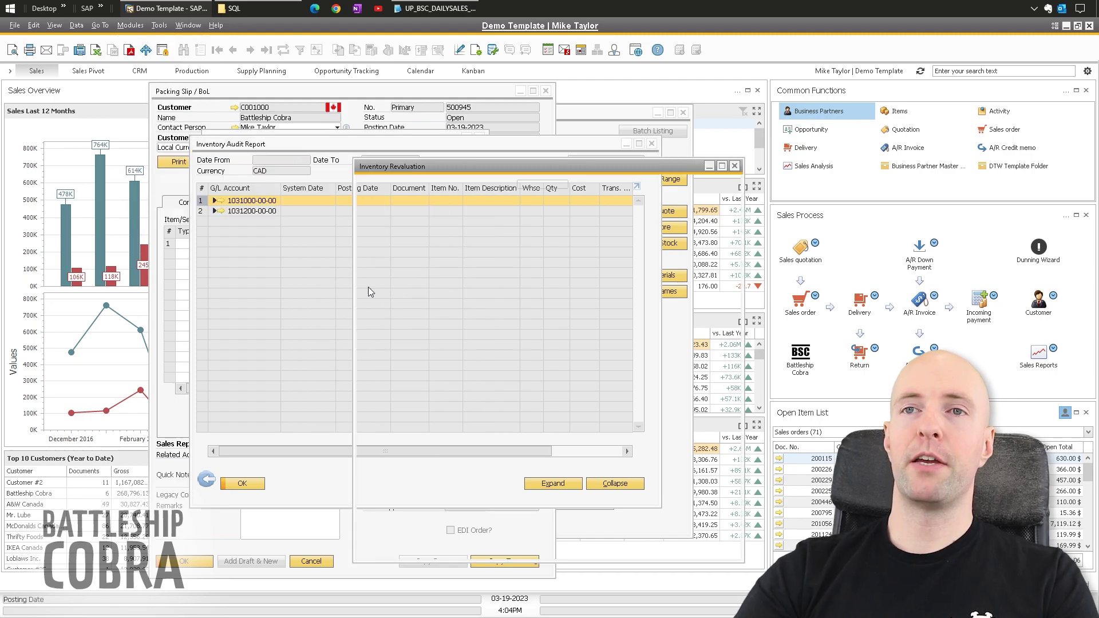
click(499, 167)
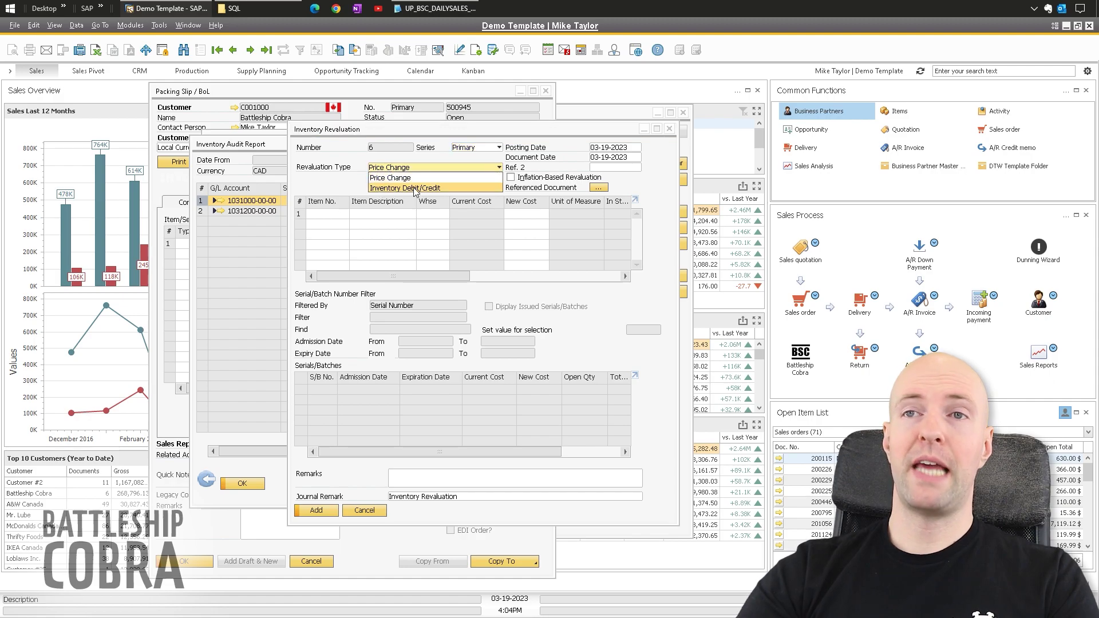
click(413, 189)
text(mes)
key(Tab)
key(Tab)
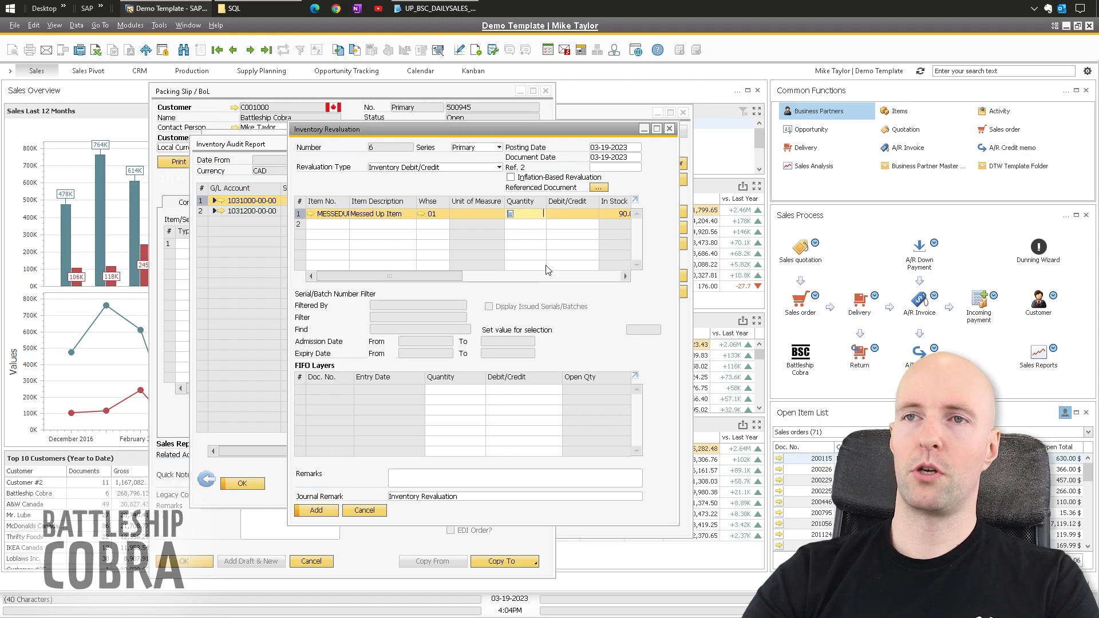
Step: Set the MESSEDUP revaluation line's quantity to 1 and debit/credit amount to $100, and review the journal entry preview
text(1)
key(Tab)
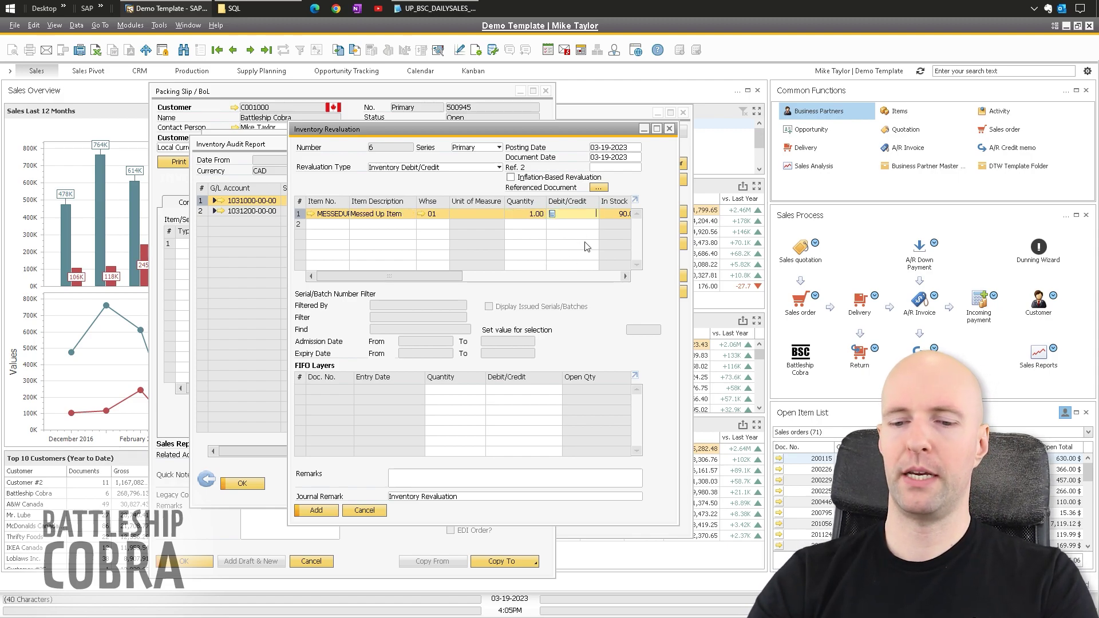
text(100)
key(Tab)
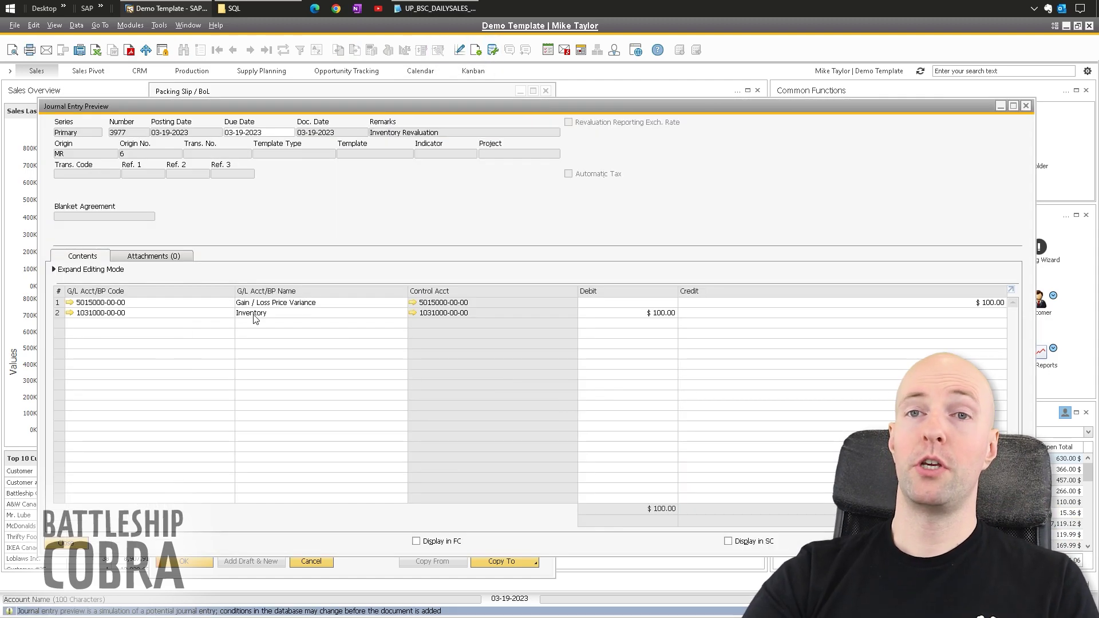
click(1026, 107)
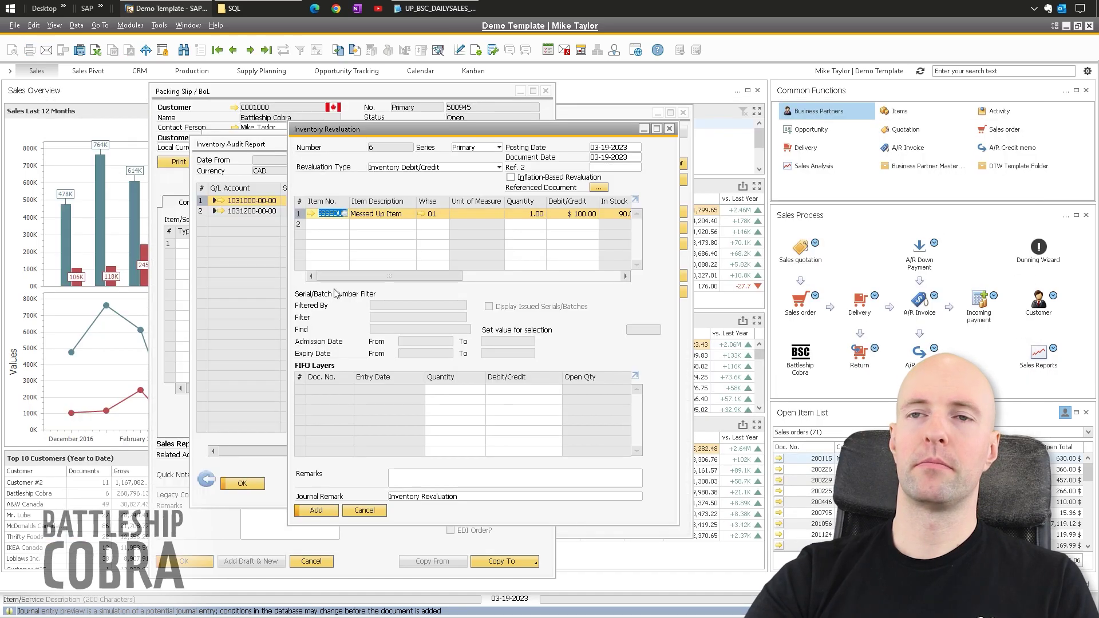
Step: Add the inventory revaluation, confirm the posting and close the revaluation window
click(315, 510)
click(410, 337)
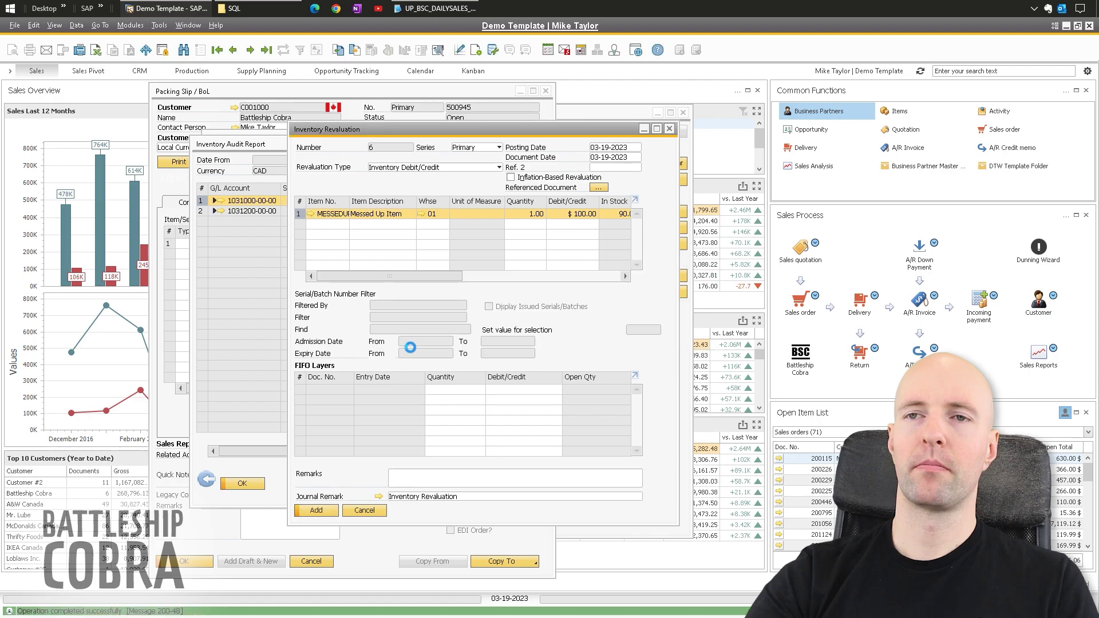
click(364, 511)
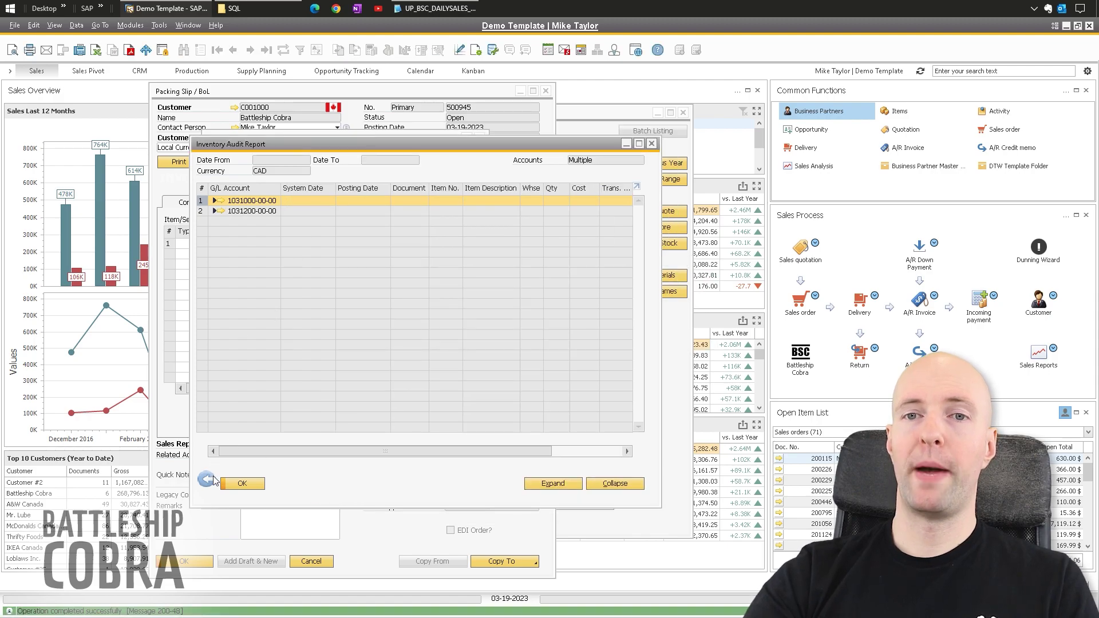
Step: Rerun the audit report with the same criteria, check both inventory accounts' cumulative values, and return to the selection criteria
click(209, 479)
click(231, 493)
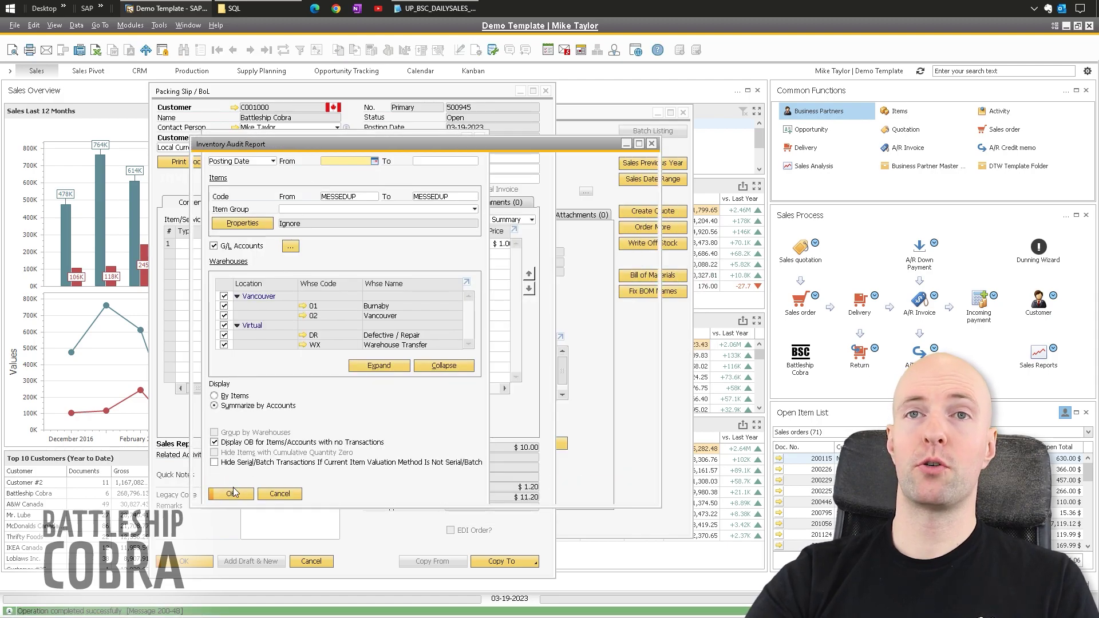
click(548, 451)
click(621, 201)
click(614, 211)
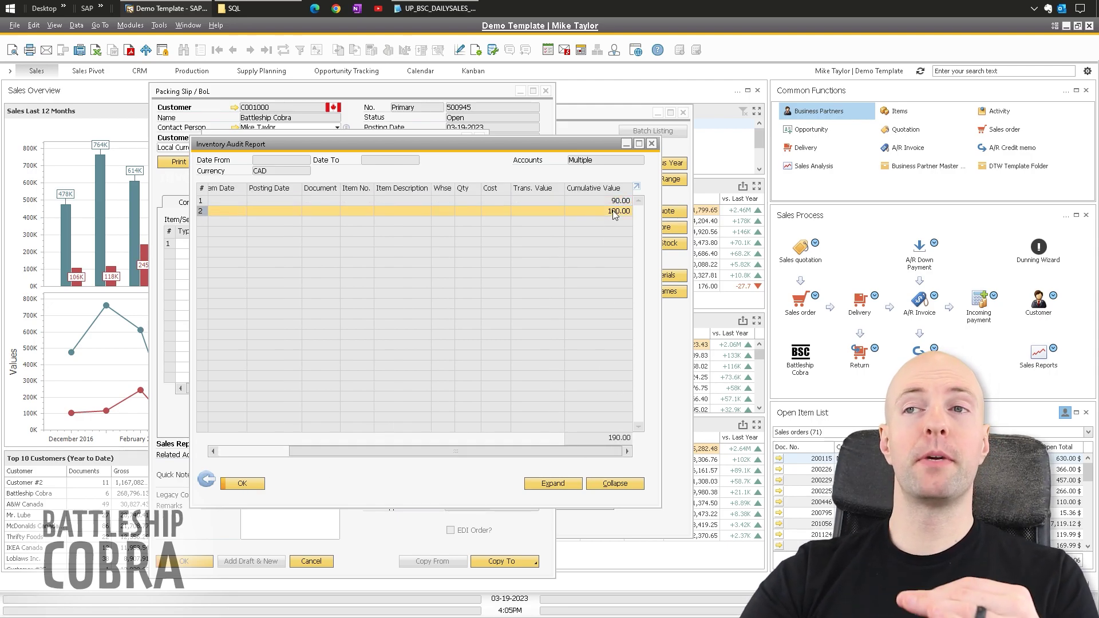
click(208, 482)
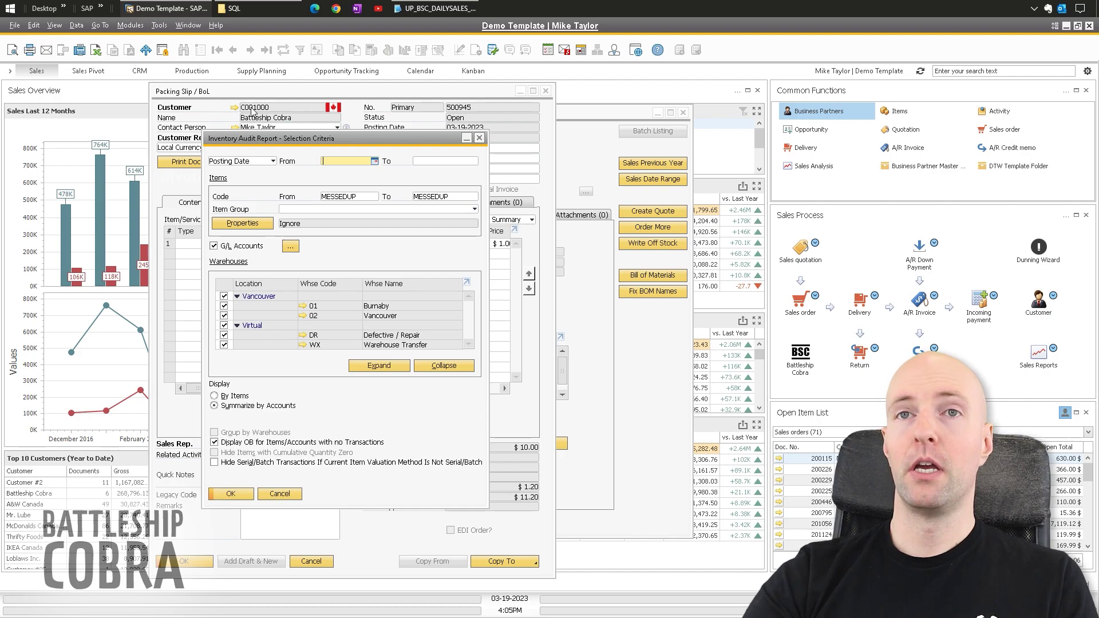
Step: Move the audit report criteria window aside and close the packing slip to return to the MESSEDUP item master record
drag(273, 140, 162, 167)
click(267, 89)
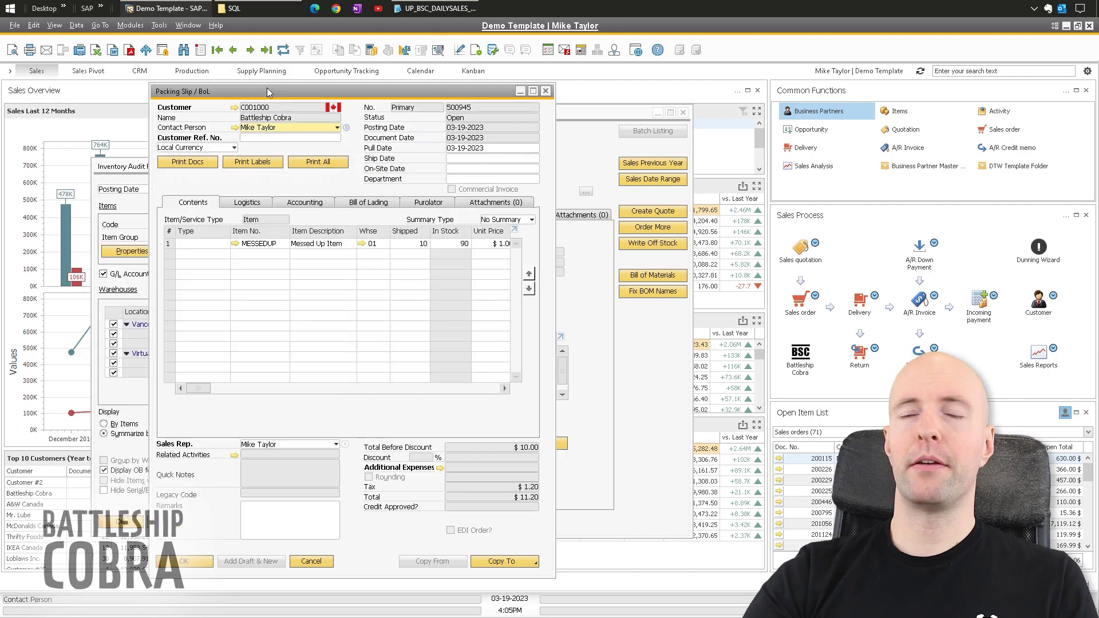
click(545, 91)
click(466, 114)
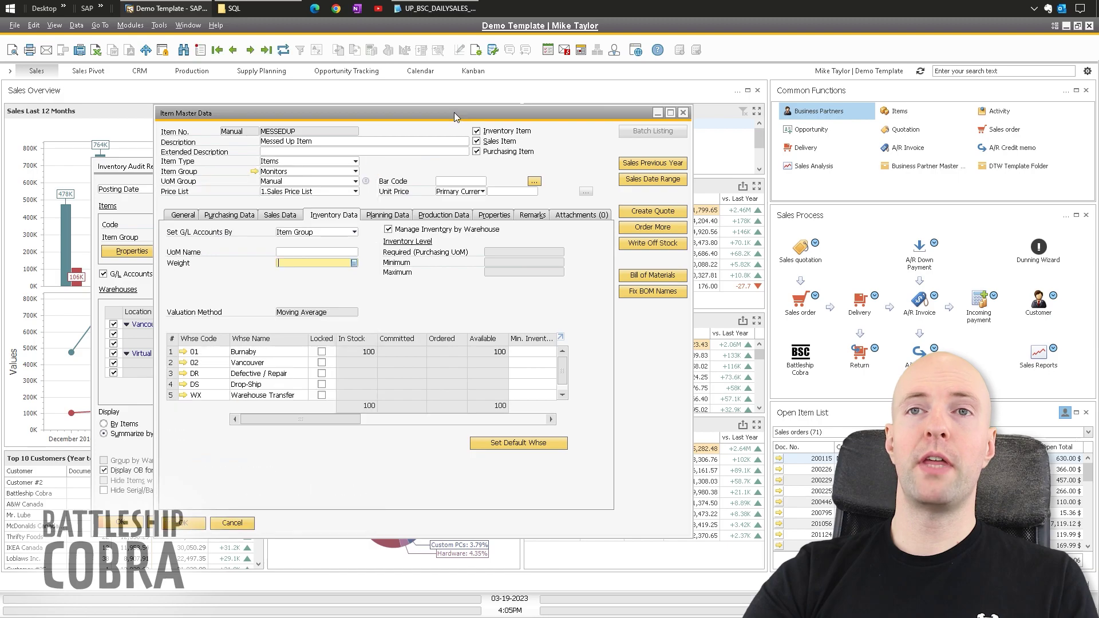
Step: Change the item group of MESSEDUP to Networking, accept updating the item information from the group, and update the record
click(277, 172)
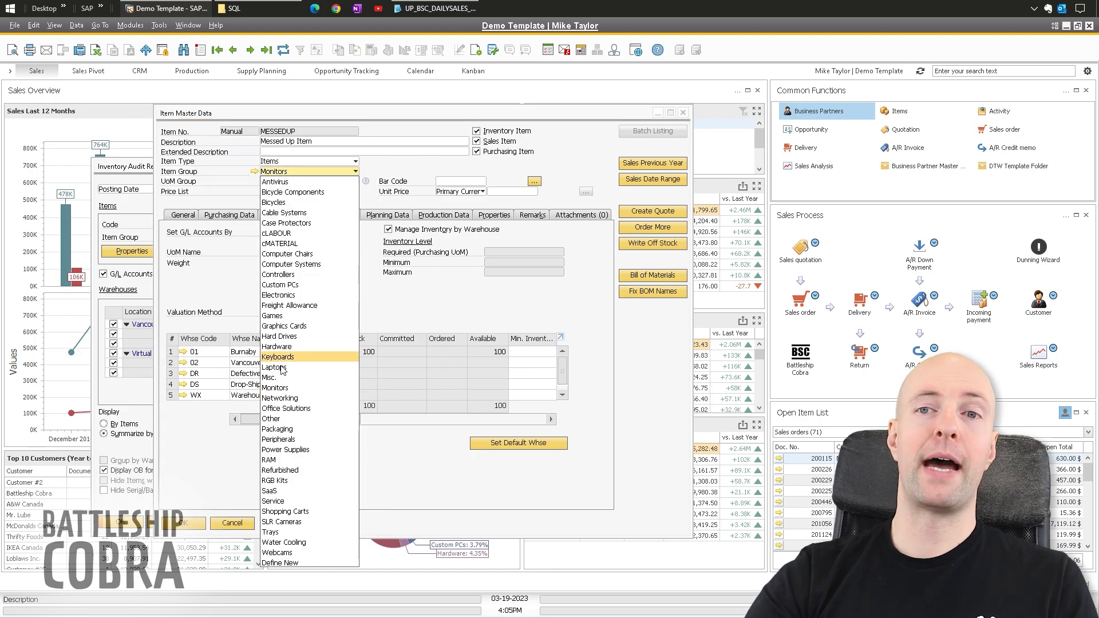
click(285, 399)
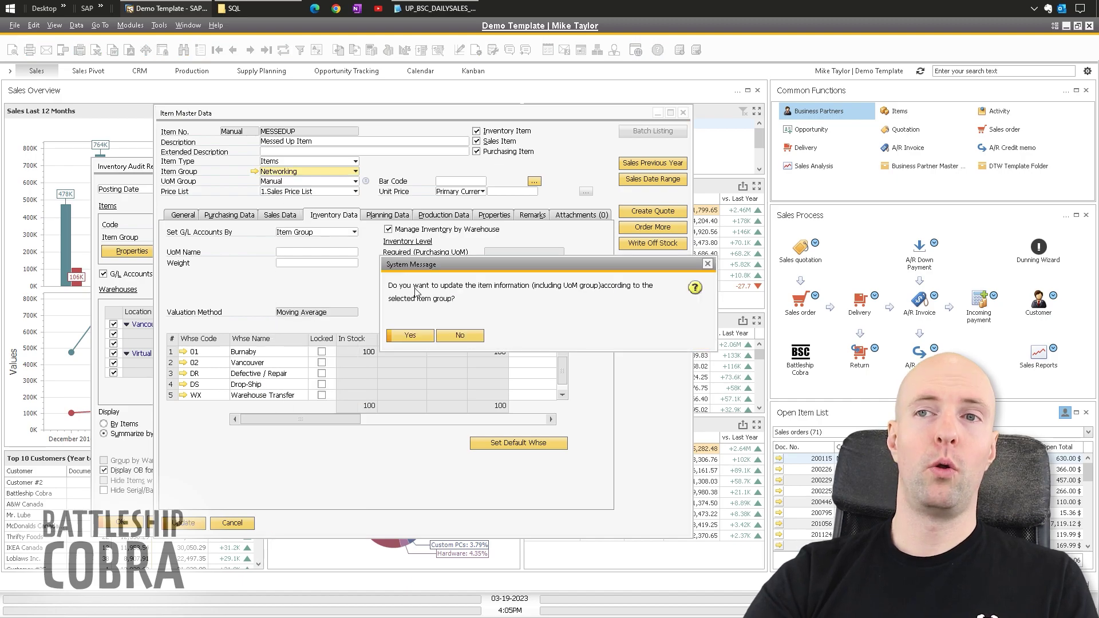
click(407, 335)
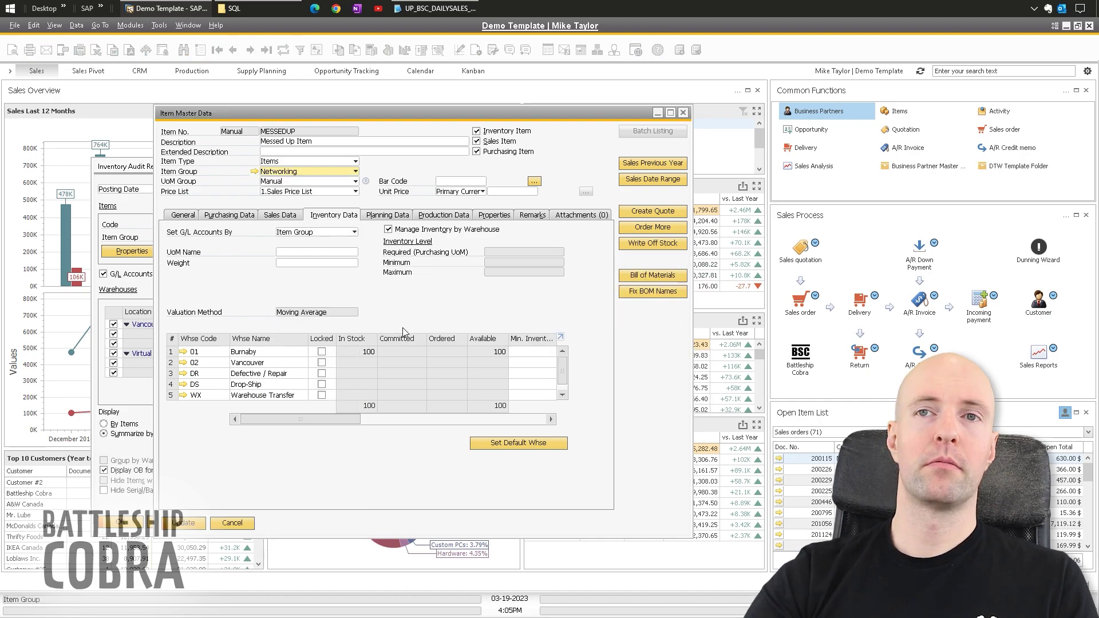
click(182, 523)
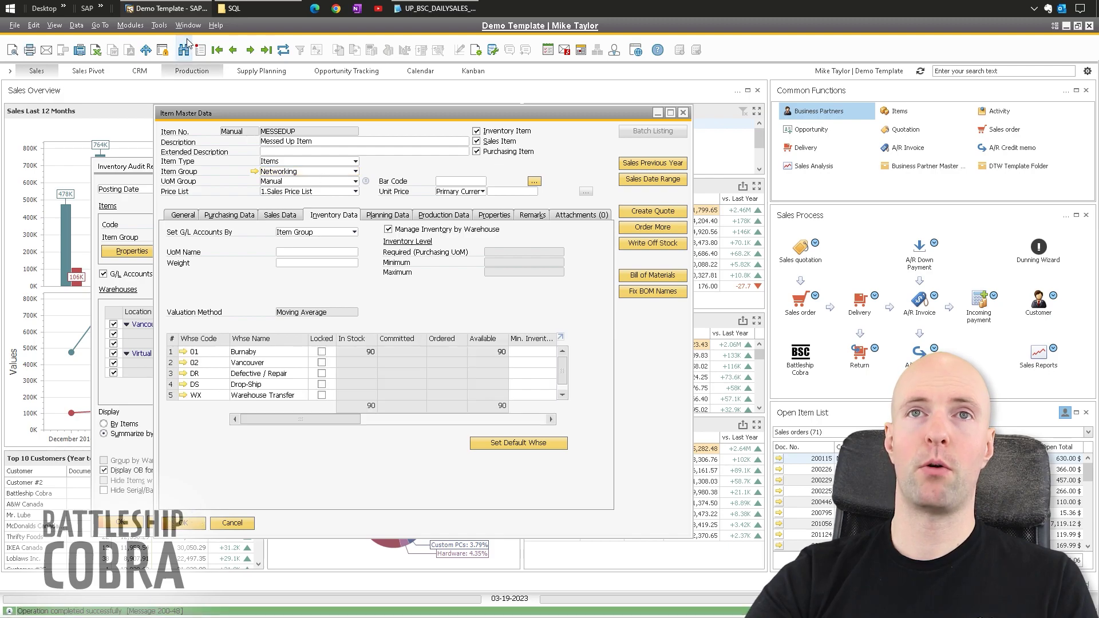
Step: Open a new inventory revaluation document and set its revaluation type to Inventory Debit/Credit
click(131, 25)
mouse_move(168, 136)
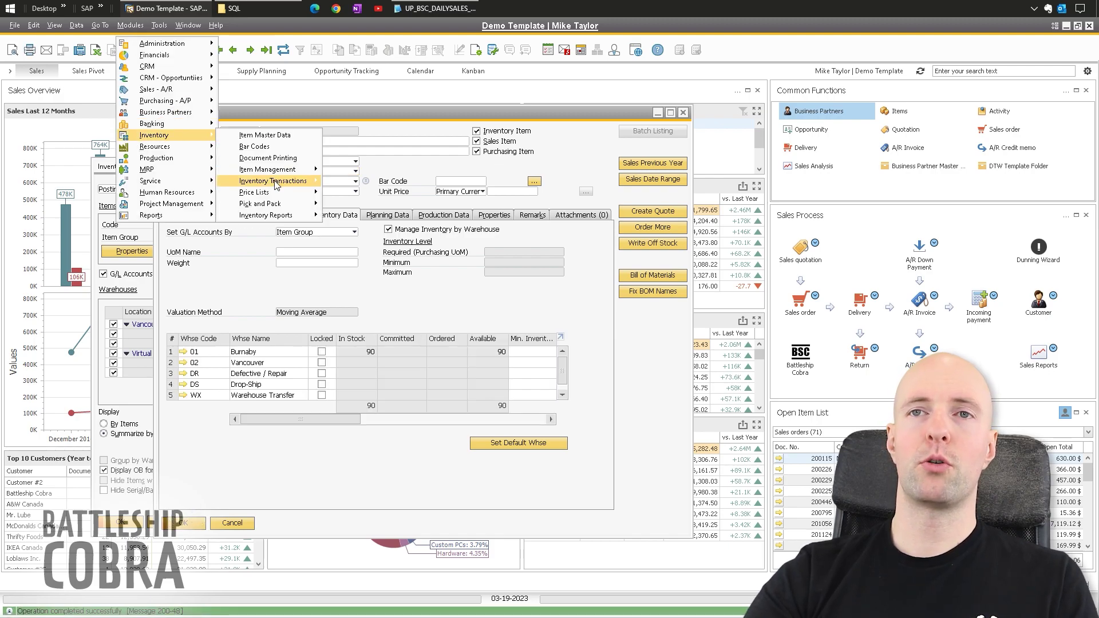
mouse_move(275, 181)
click(401, 290)
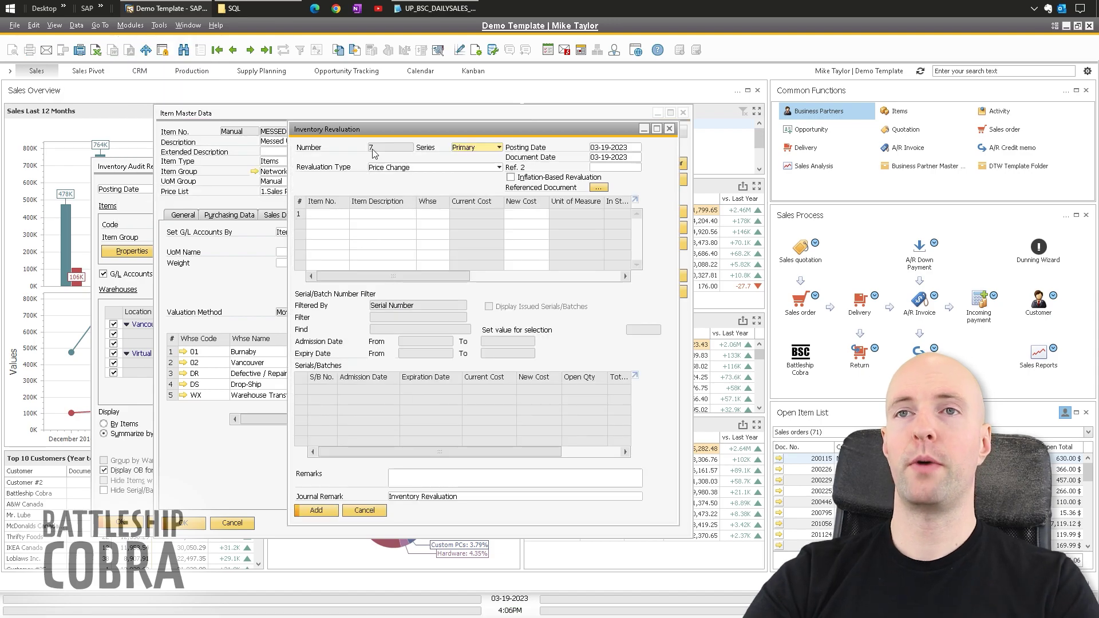
click(408, 167)
click(393, 188)
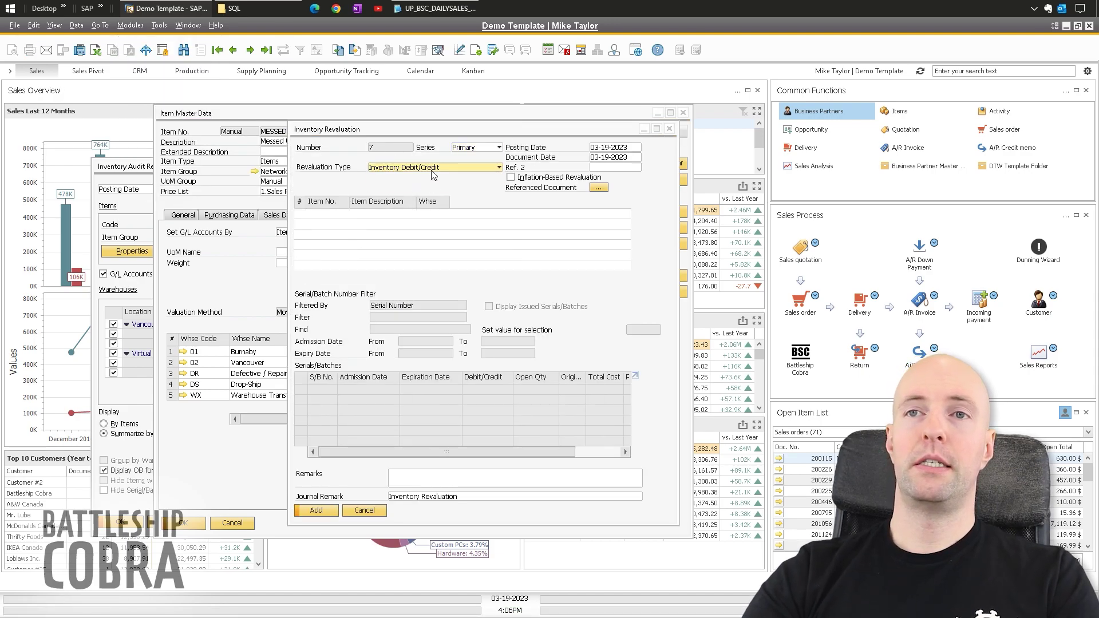
Step: Enter a revaluation line for item MESSEDUP with quantity 1 and a debit/credit amount of -100
click(330, 214)
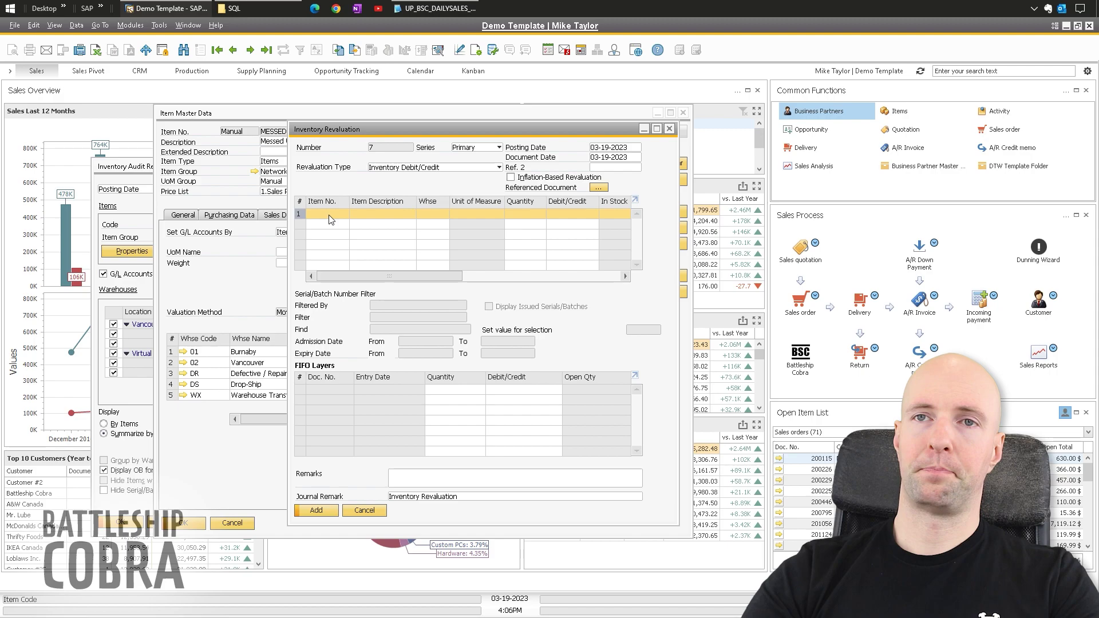
text(mes)
key(Tab)
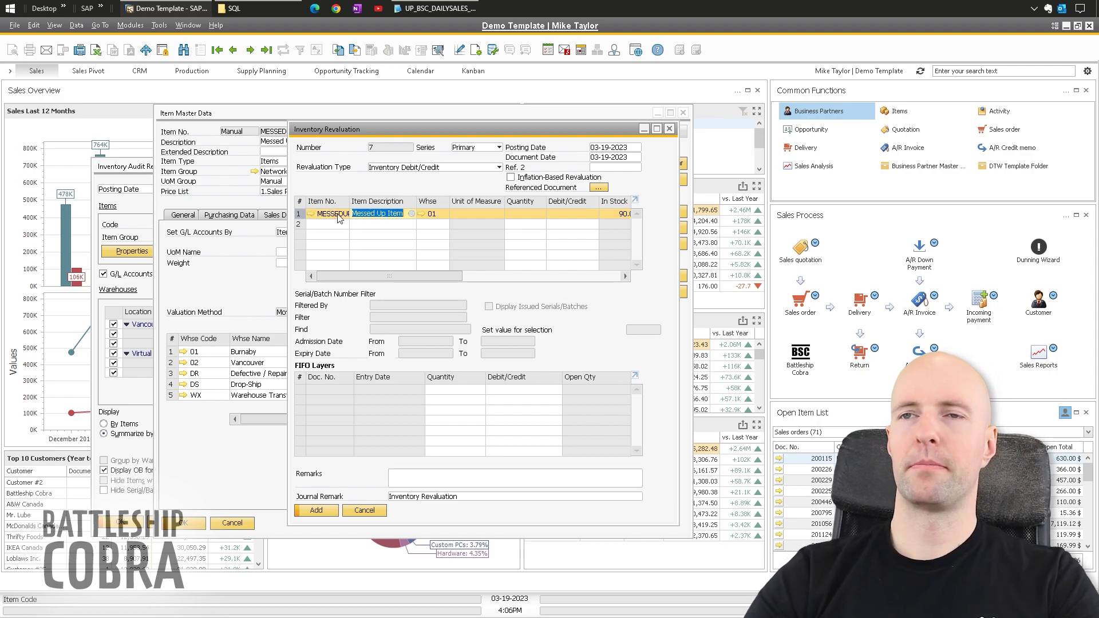
click(518, 213)
key(Tab)
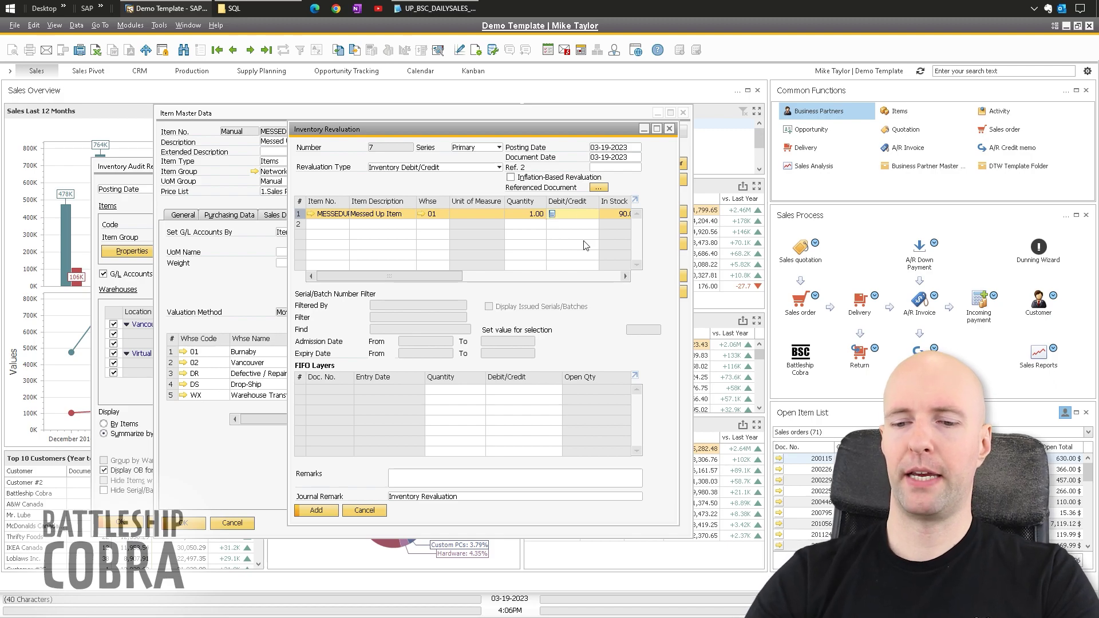
text(-100)
key(Tab)
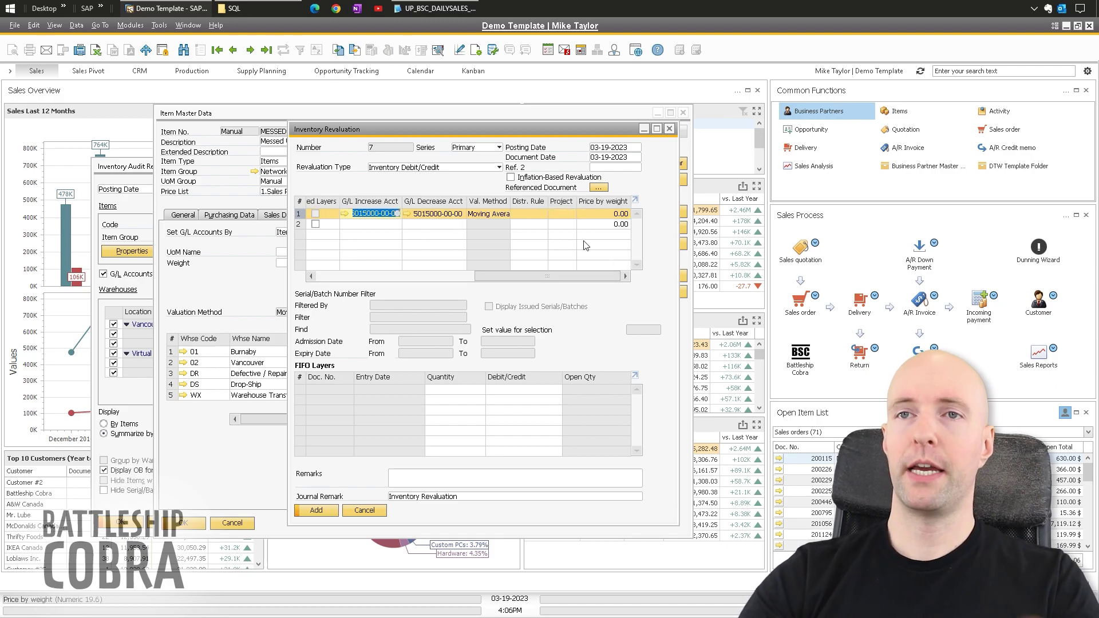
drag(454, 278, 440, 276)
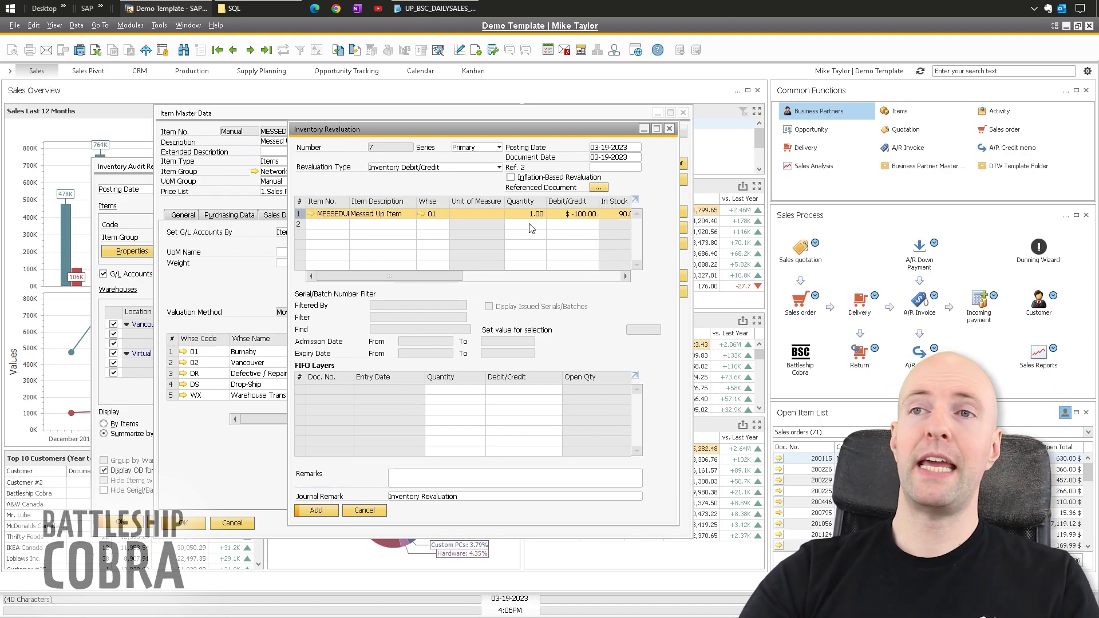
Step: Preview the revaluation's journal entry, then add the document with confirmation and close the revaluation window
click(438, 50)
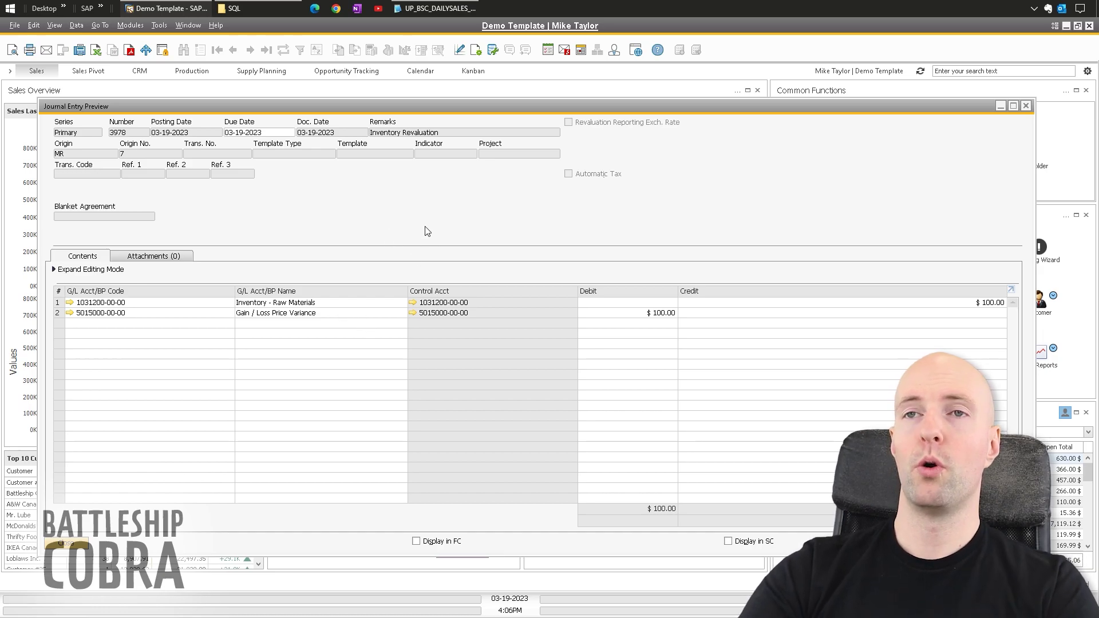
key(Escape)
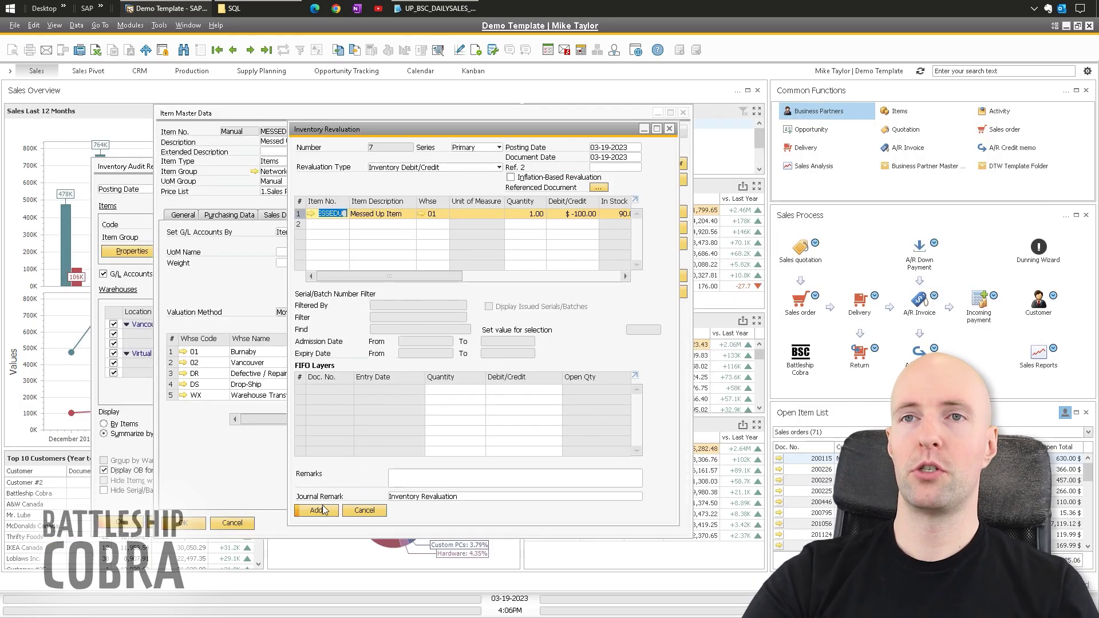
click(319, 511)
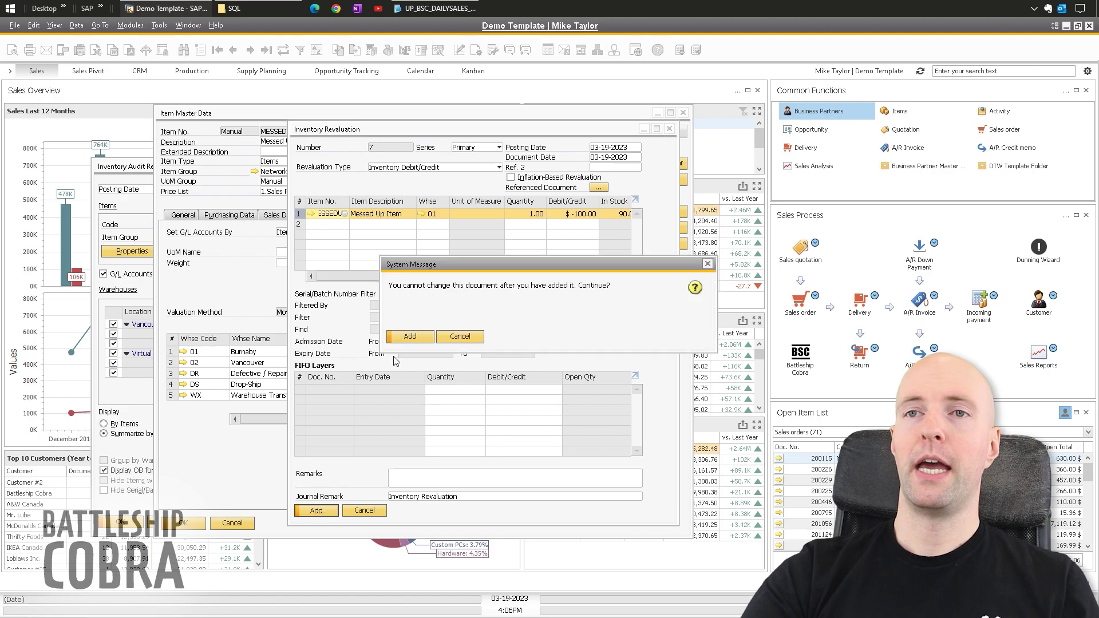
click(417, 336)
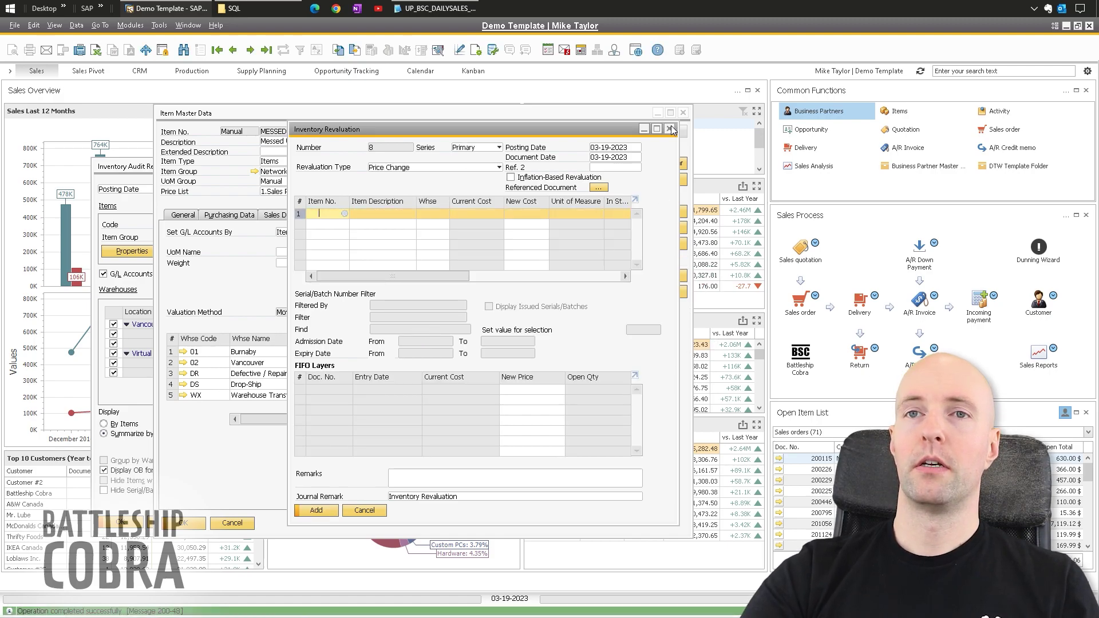
click(669, 128)
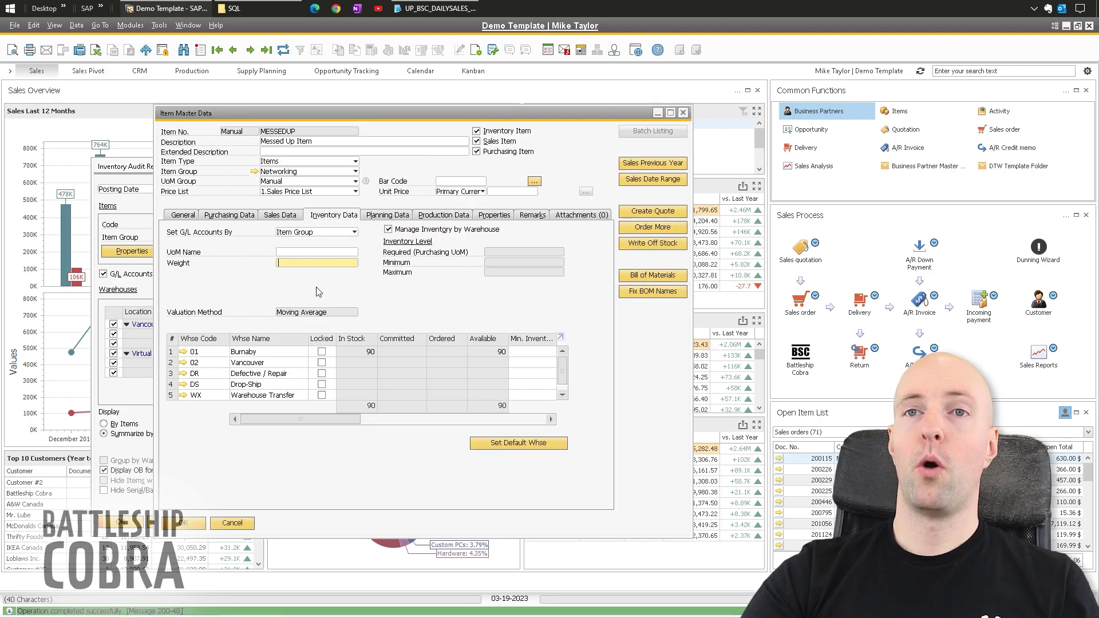
Step: Change the item group of MESSEDUP to Monitors, accept updating the item information from the group, and update the record
click(302, 172)
click(284, 387)
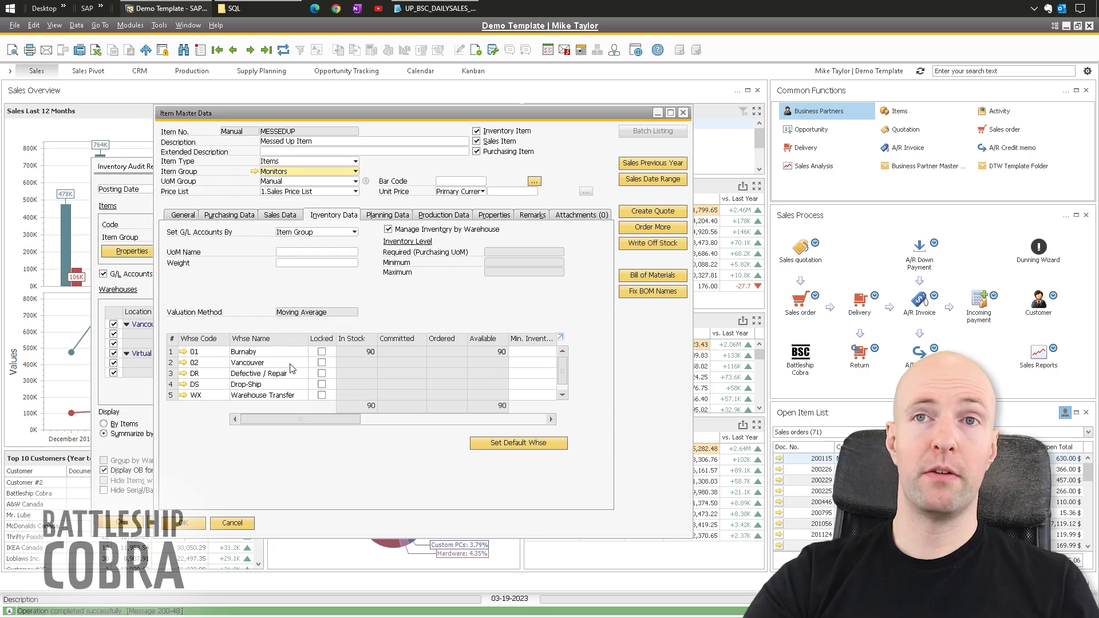
click(421, 341)
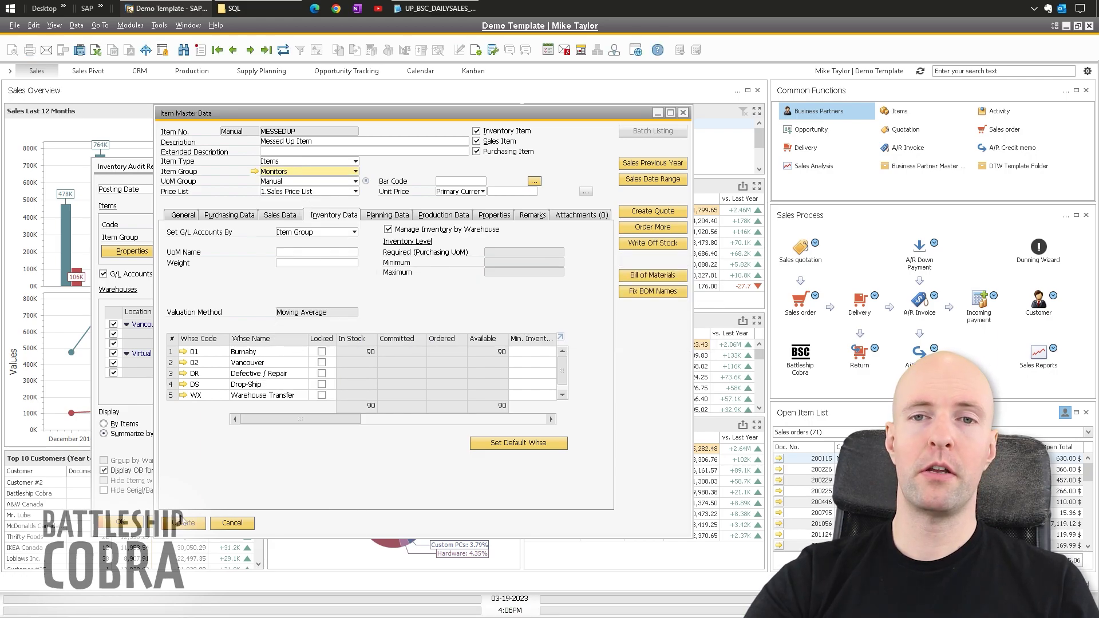
click(182, 522)
Step: Run the inventory audit report for MESSEDUP summarized by accounts and compare the cumulative values of both inventory accounts
click(129, 163)
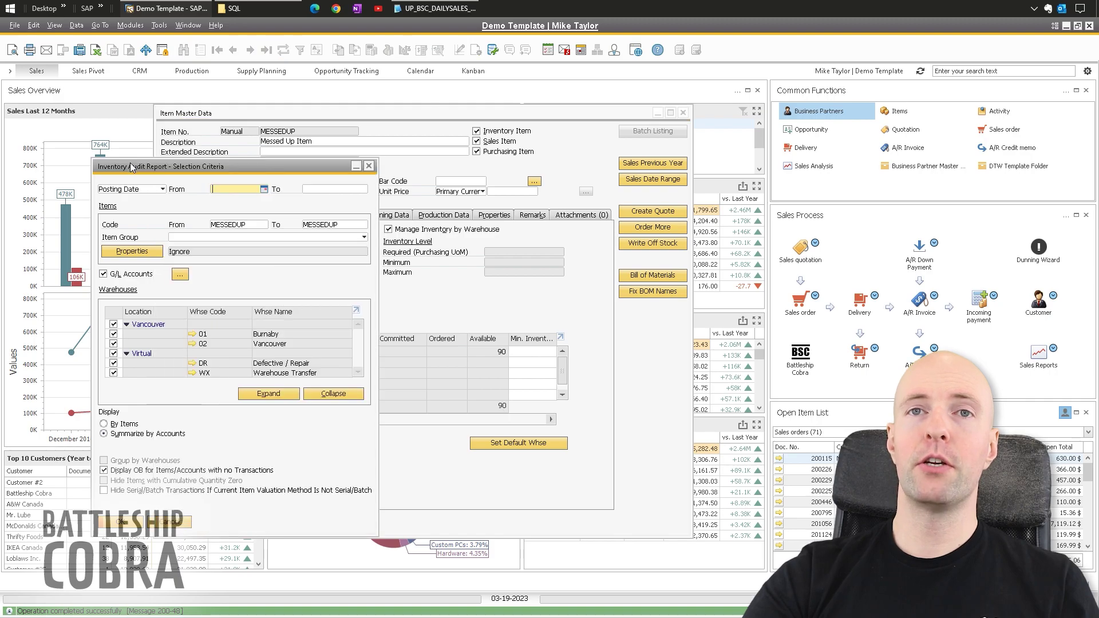
drag(129, 163, 246, 134)
click(238, 494)
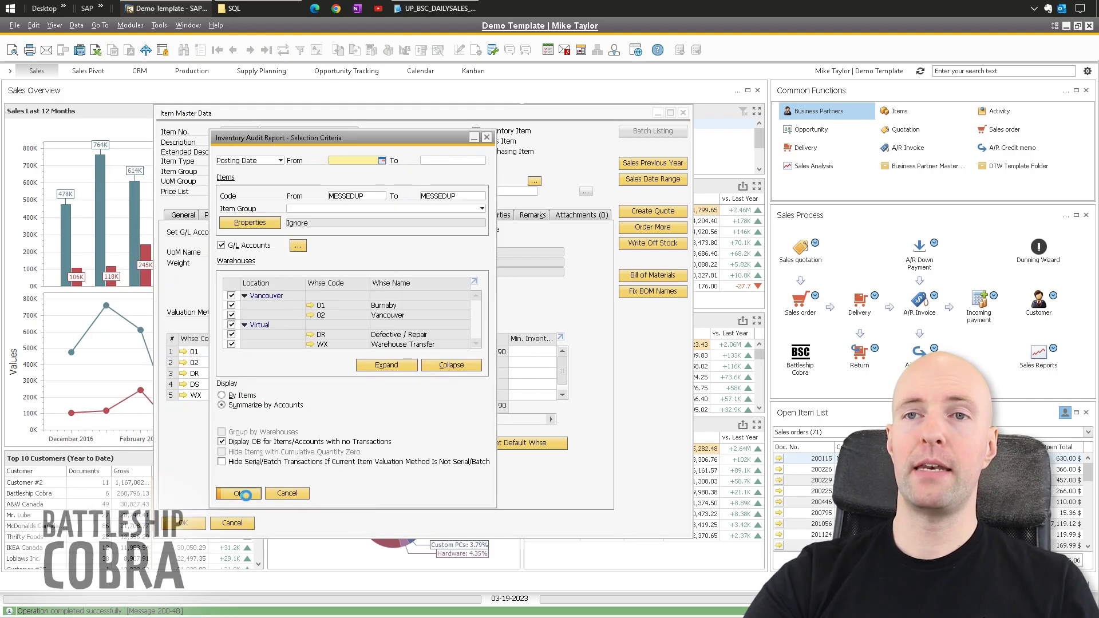
click(590, 451)
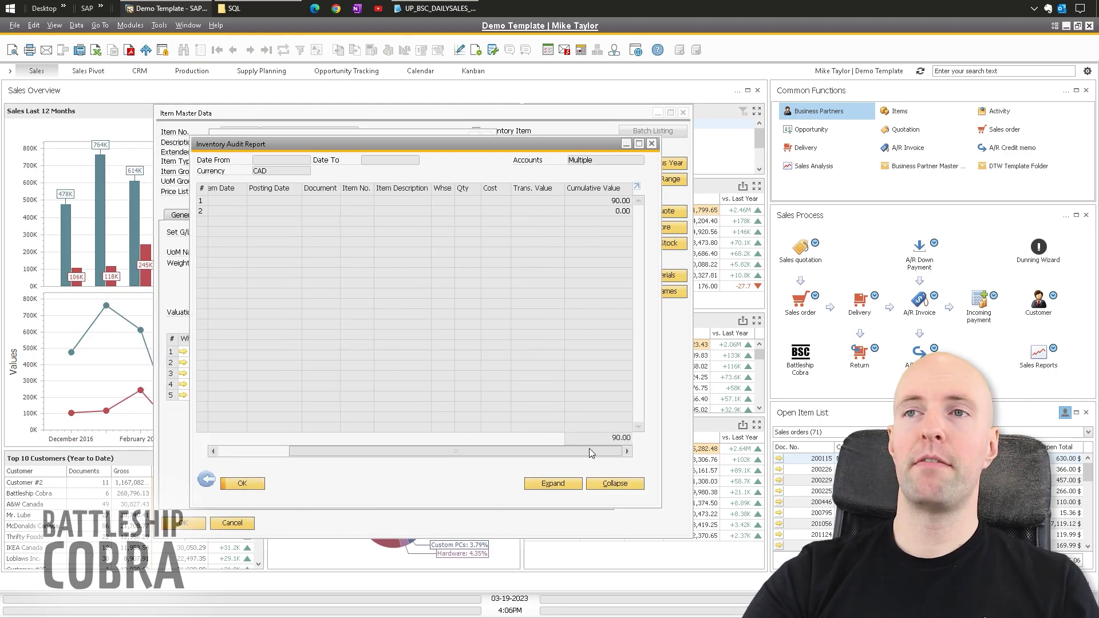
click(604, 201)
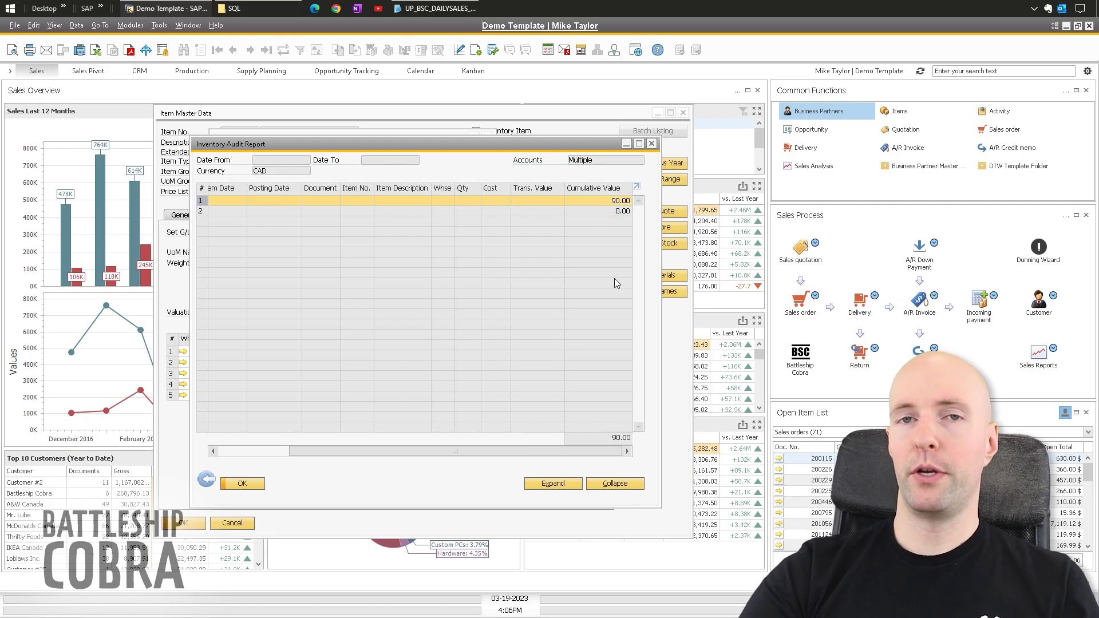
click(624, 211)
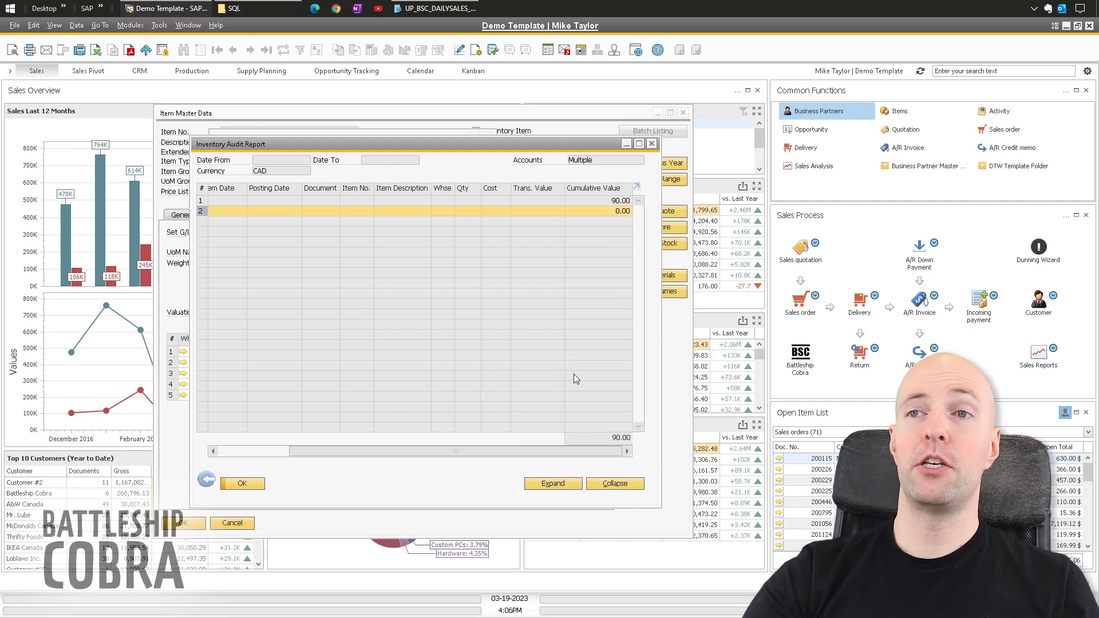
click(273, 457)
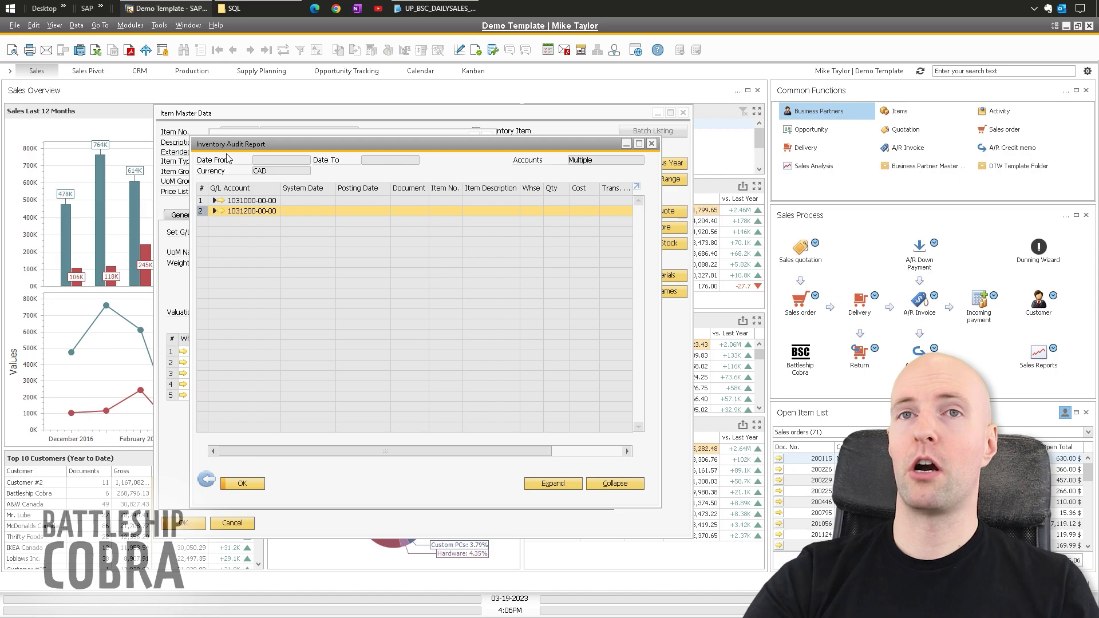
Step: Move the audit report aside, check the stock quantity and item cost per warehouse for MESSEDUP, and return to the report
drag(226, 145, 156, 157)
click(343, 114)
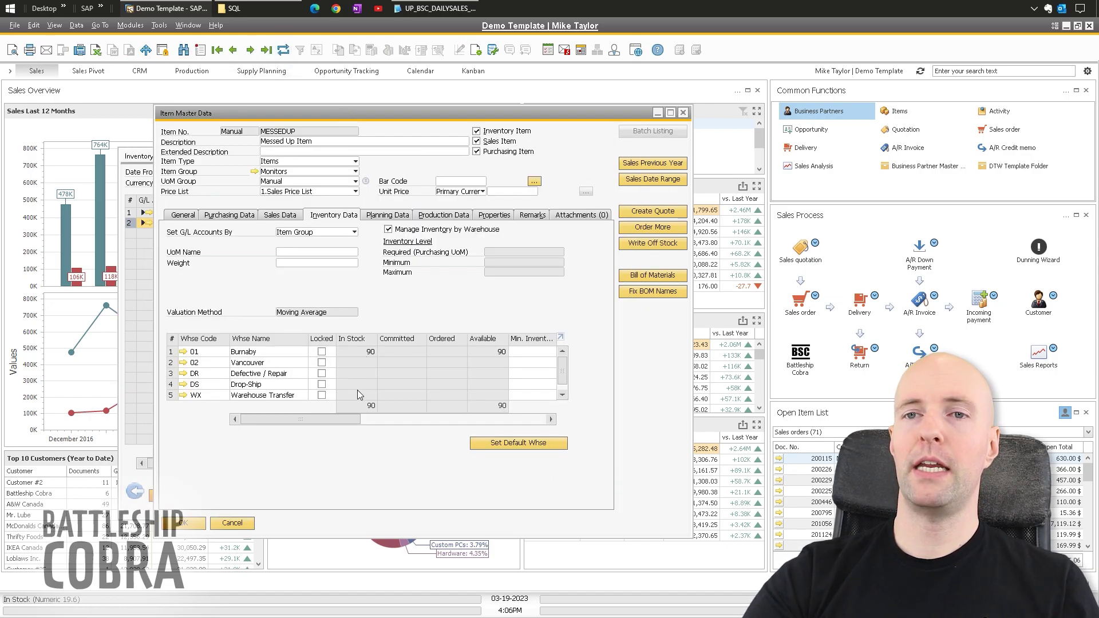
click(506, 419)
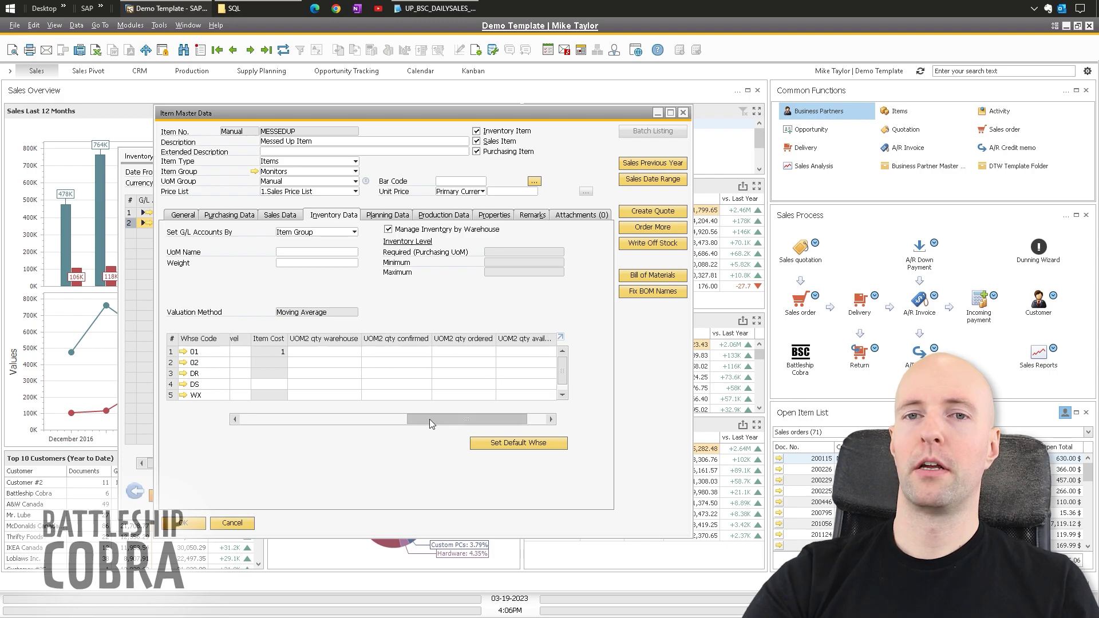
drag(430, 419, 261, 420)
click(142, 156)
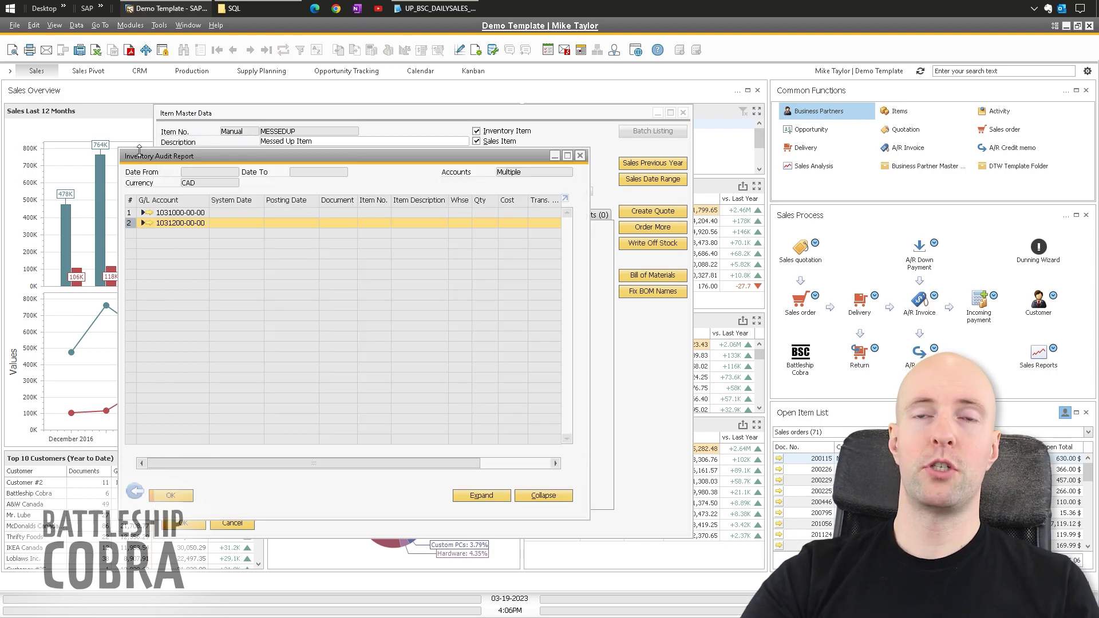